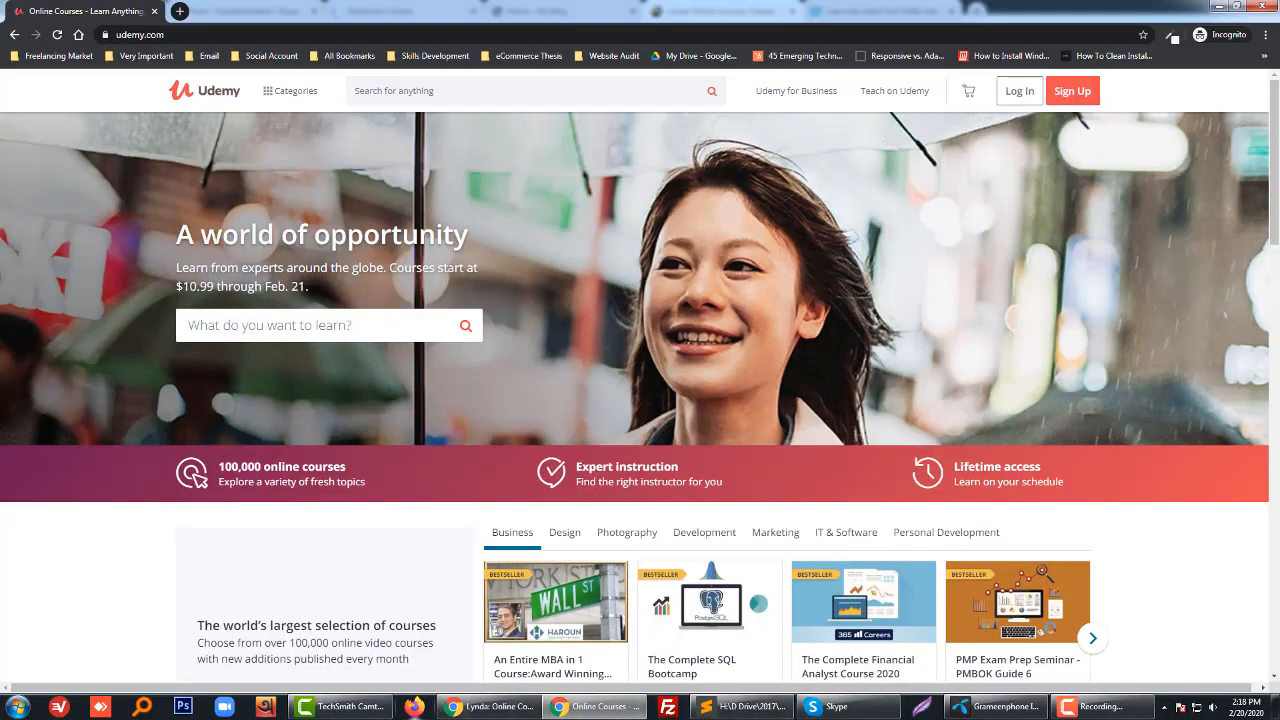
- Switch to the Elementor editor of the Home page and set its page layout to Elementor Full Width
{"action": "left_click", "coordinate": [598, 706]}
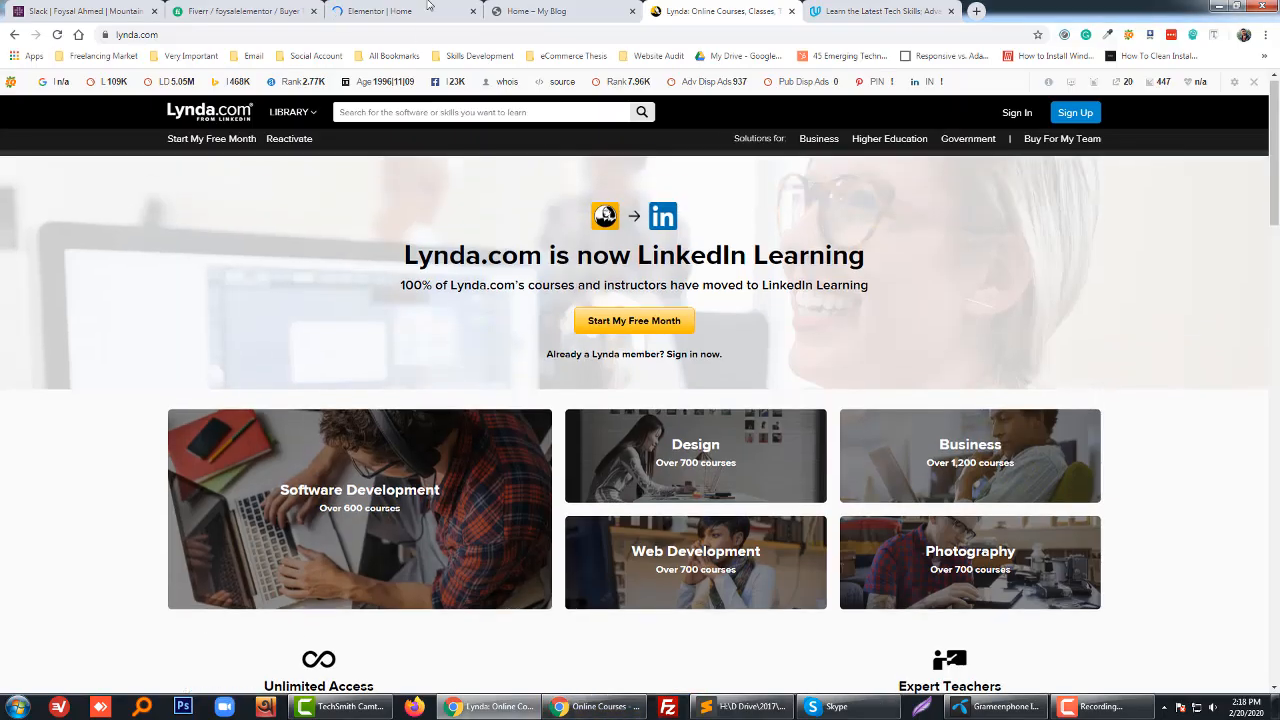
{"action": "left_click", "coordinate": [428, 9]}
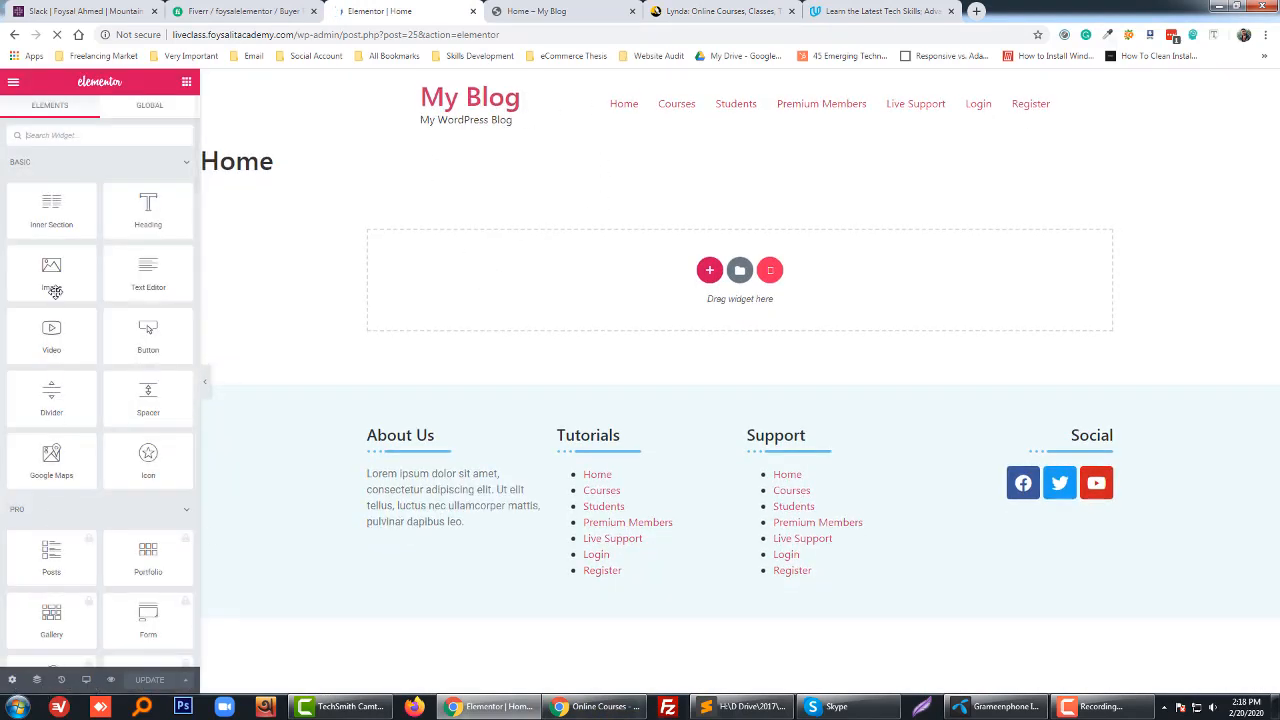
{"action": "left_click", "coordinate": [12, 682]}
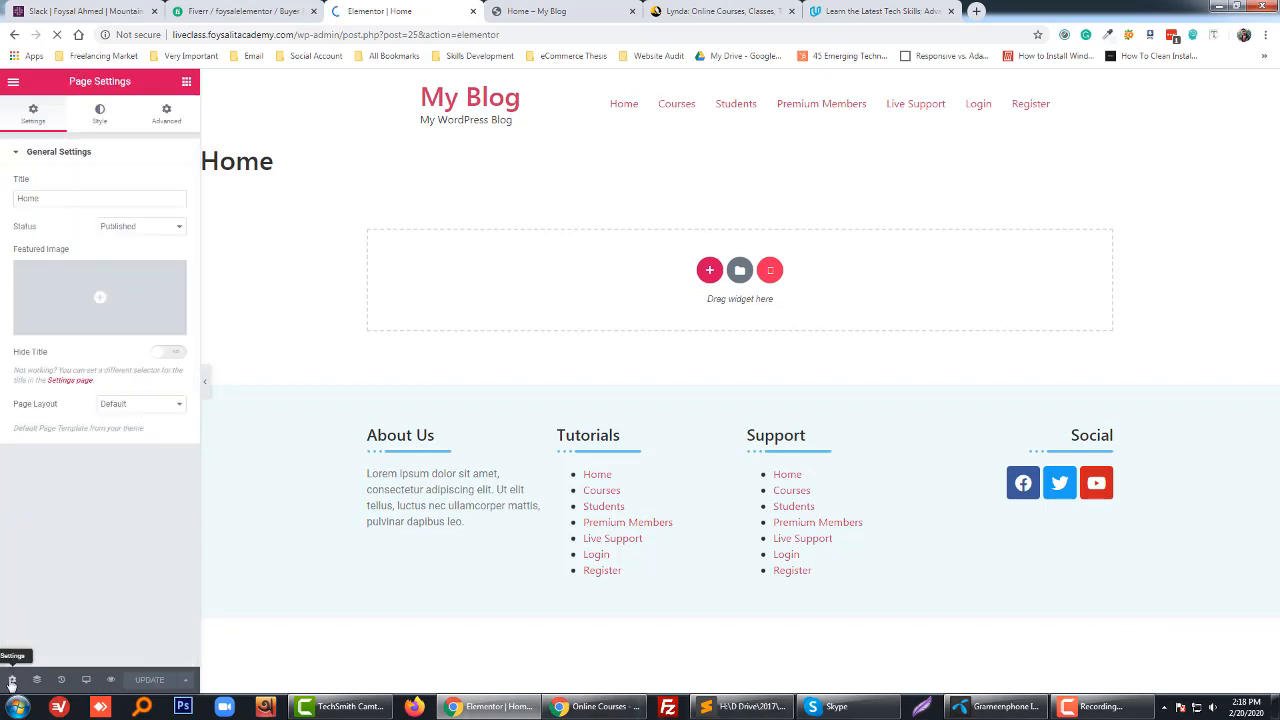
{"action": "left_click", "coordinate": [128, 409]}
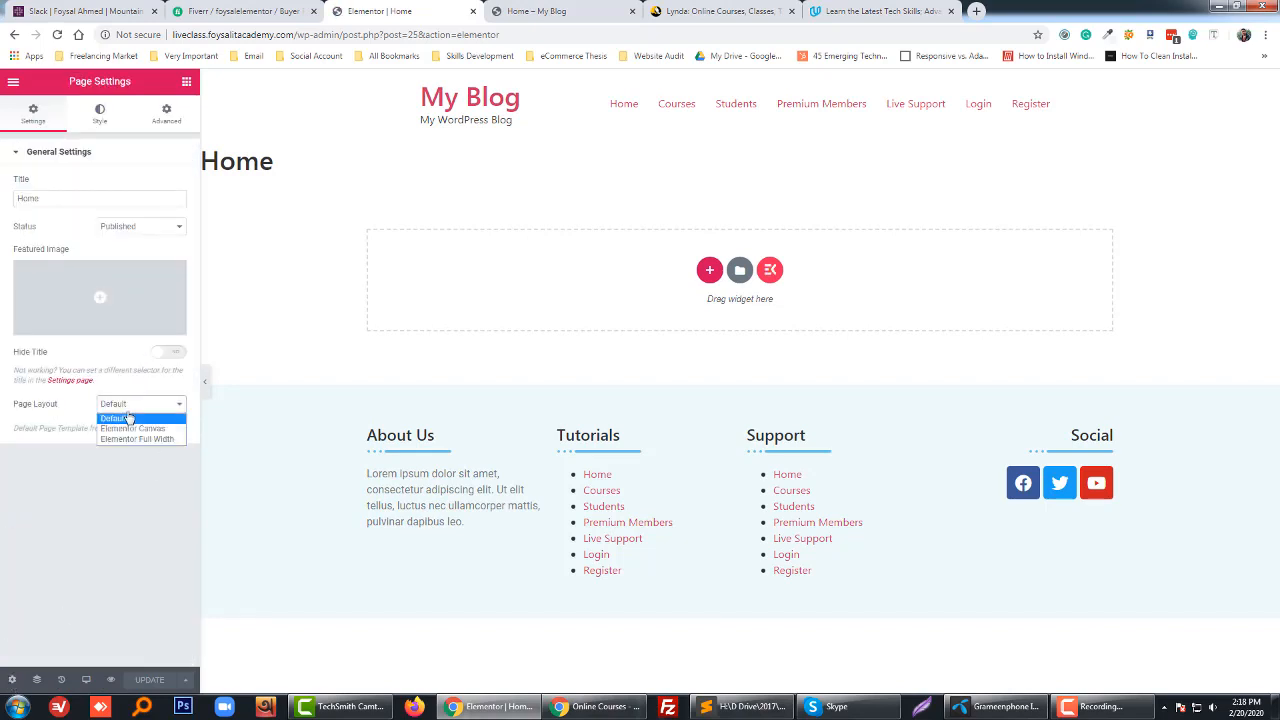
{"action": "left_click", "coordinate": [156, 440]}
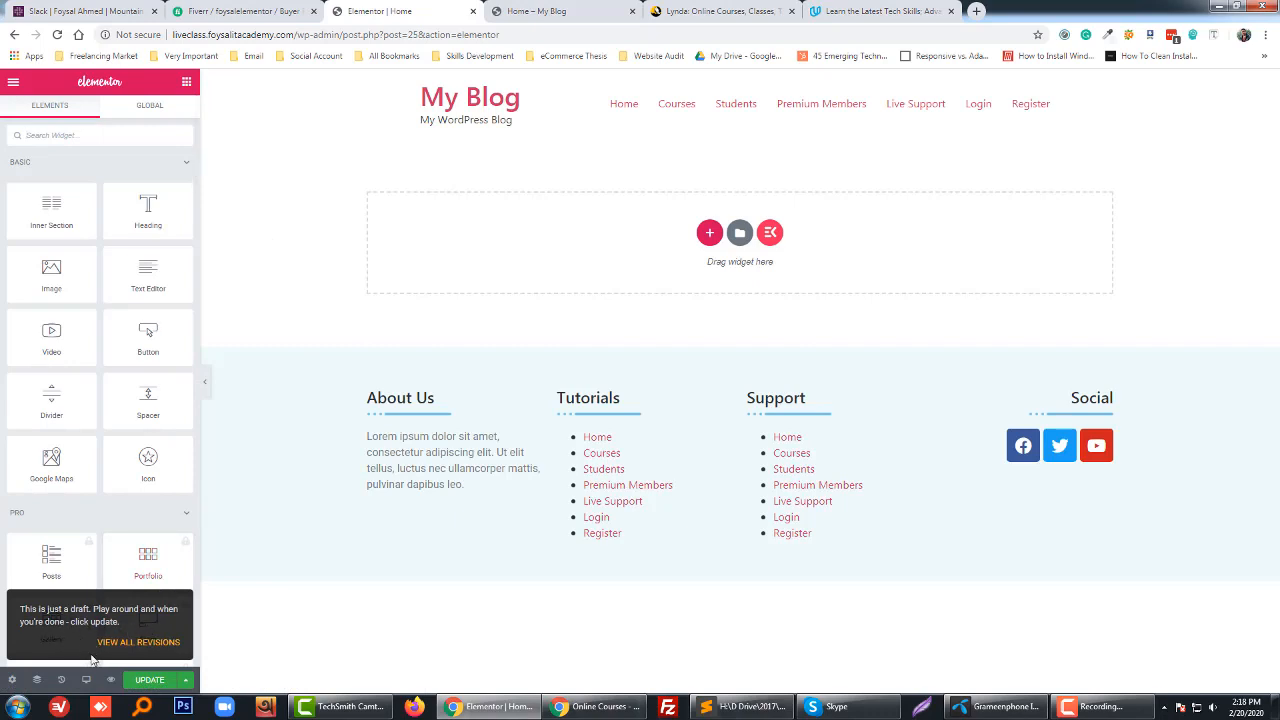
- Hide the Home page's title in the page settings and update the page
{"action": "left_click", "coordinate": [13, 680]}
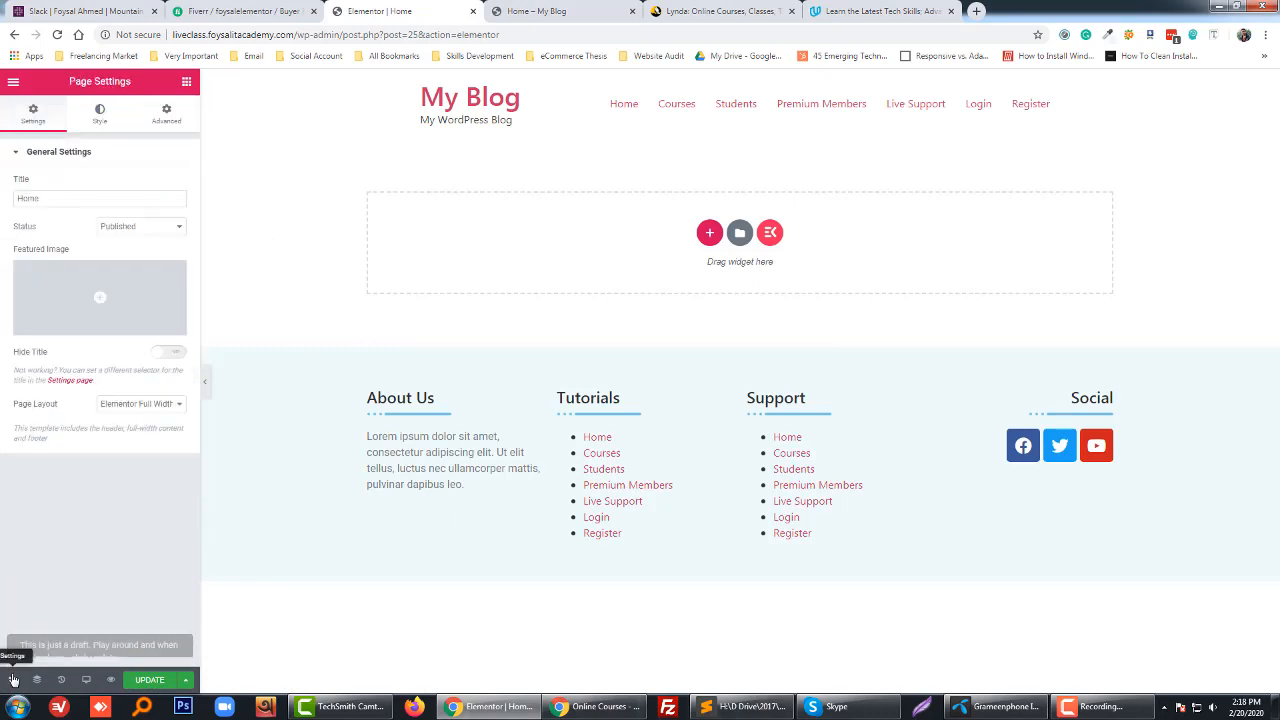
{"action": "left_click", "coordinate": [167, 355]}
{"action": "left_click", "coordinate": [150, 680]}
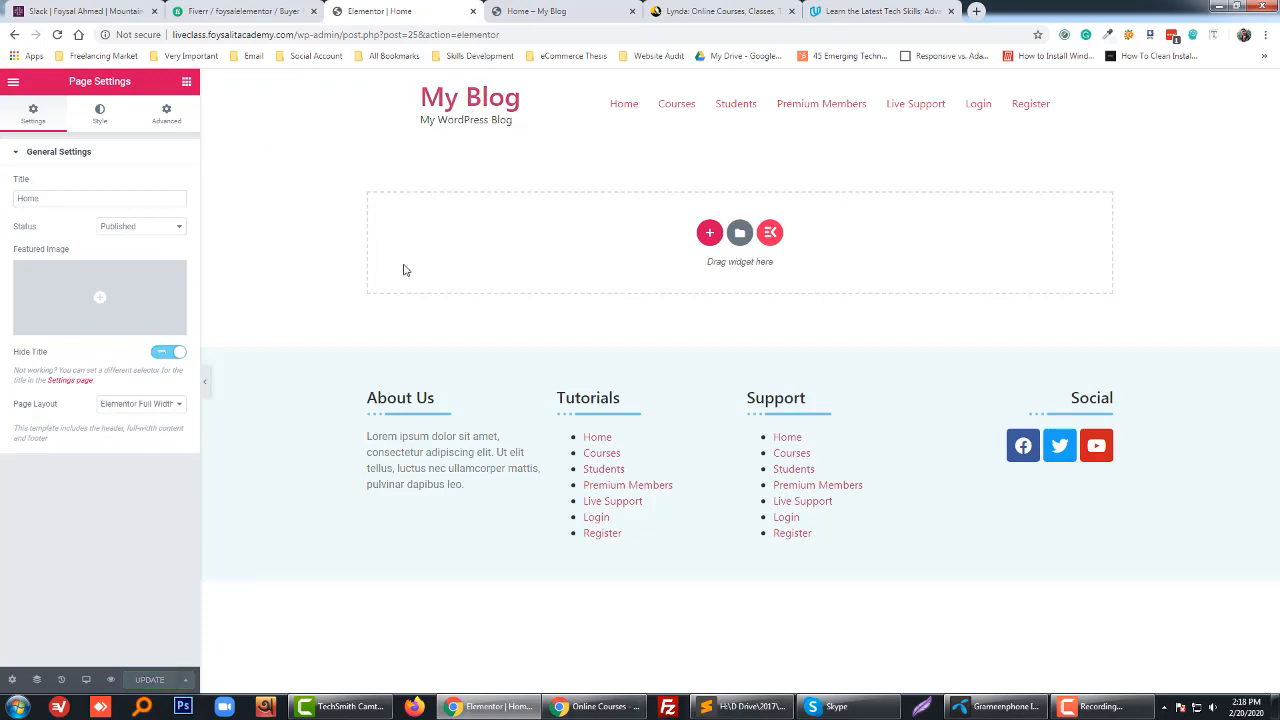
- Reload the live Home page to check its layout, and return to the Elementor editor
{"action": "left_click", "coordinate": [546, 11]}
{"action": "key", "text": "F5"}
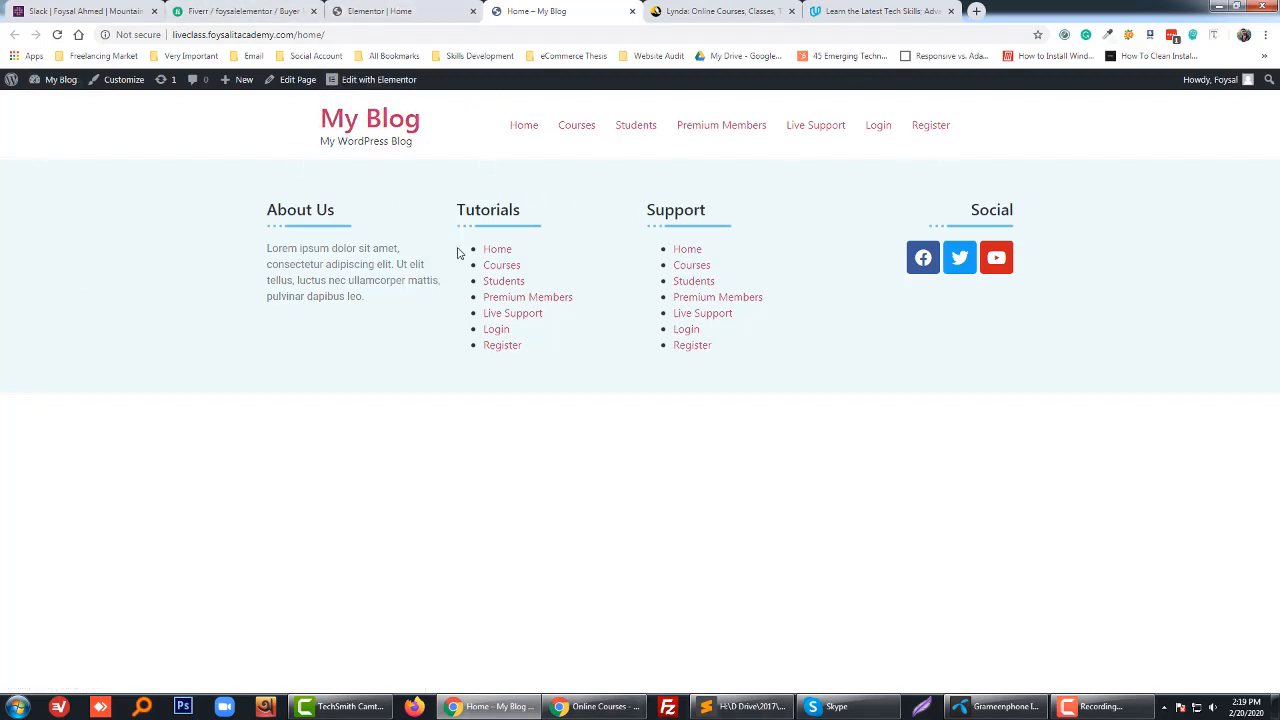
{"action": "left_click", "coordinate": [362, 11]}
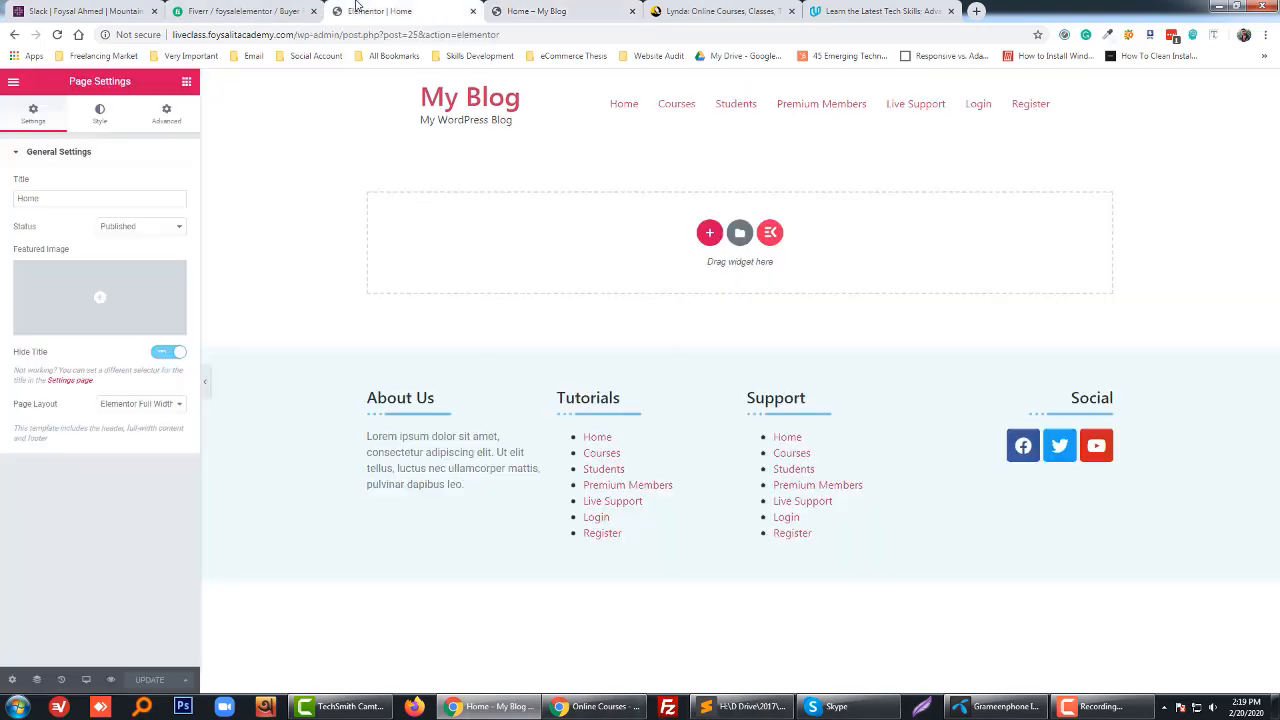
- Look at the Lynda, Udacity and Udemy home pages as design references
{"action": "left_click", "coordinate": [702, 10]}
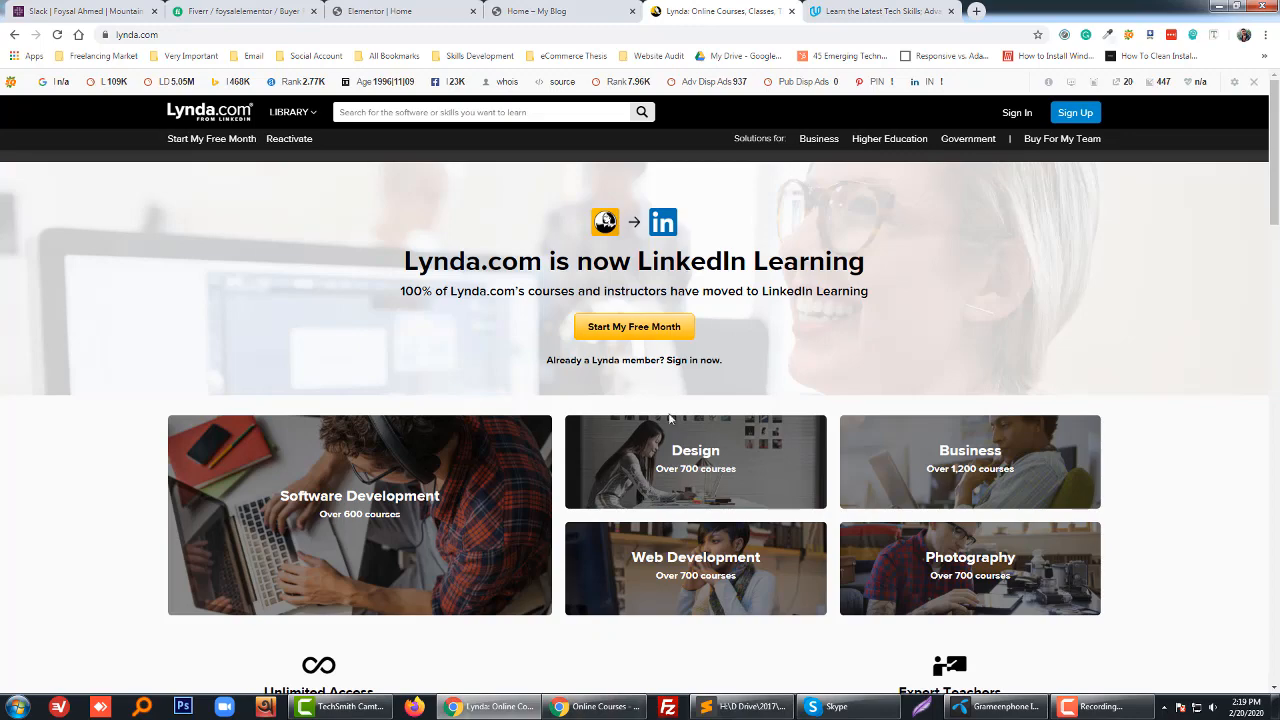
{"action": "key", "text": "ctrl+Tab"}
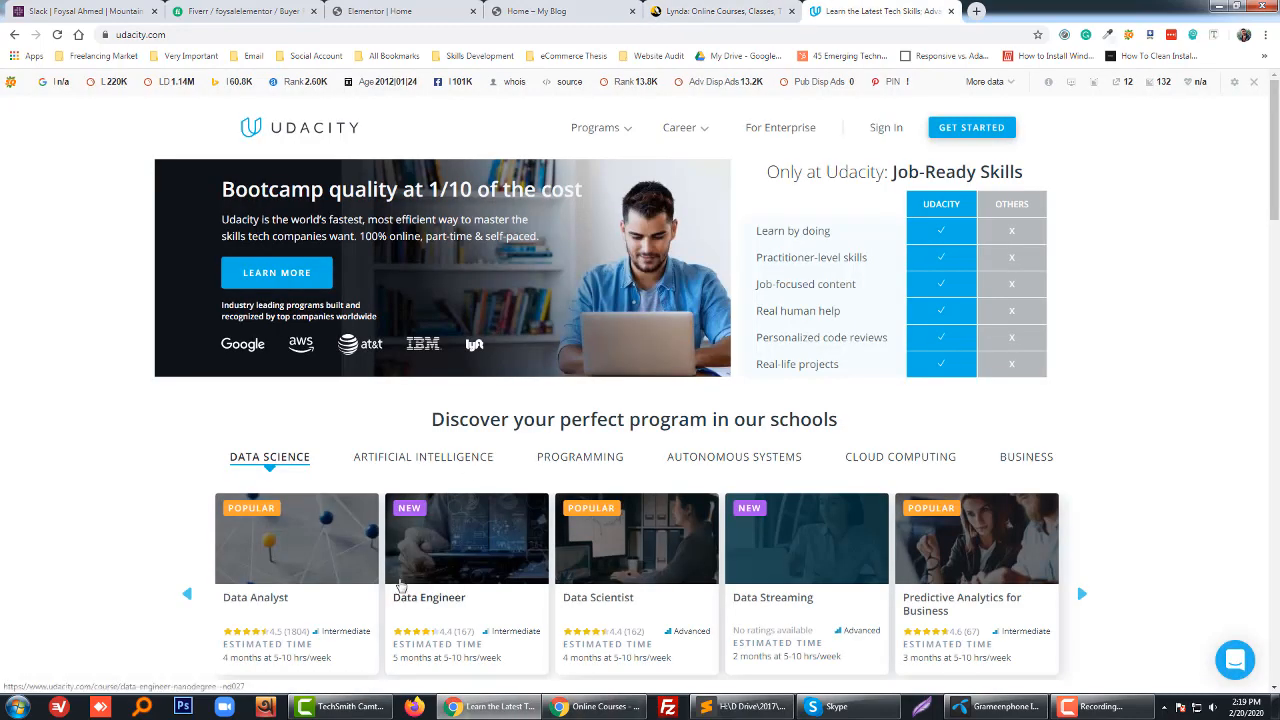
{"action": "left_click", "coordinate": [594, 706]}
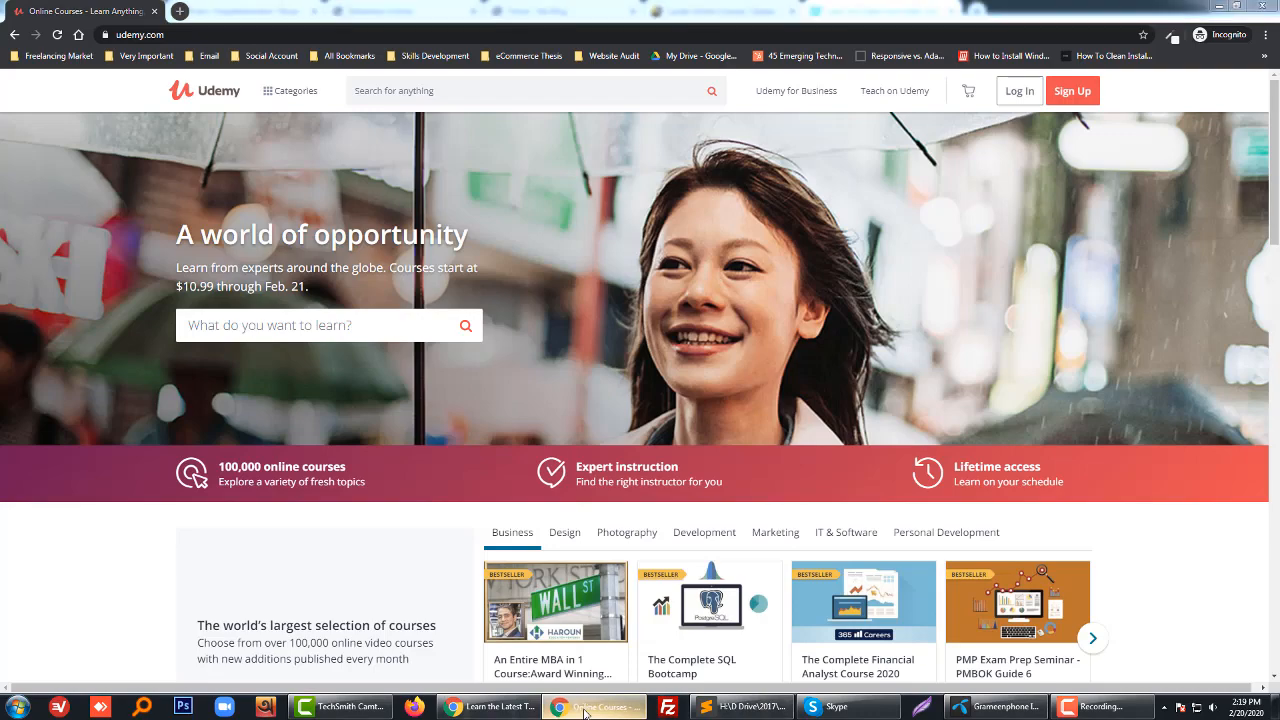
{"action": "left_click", "coordinate": [586, 710]}
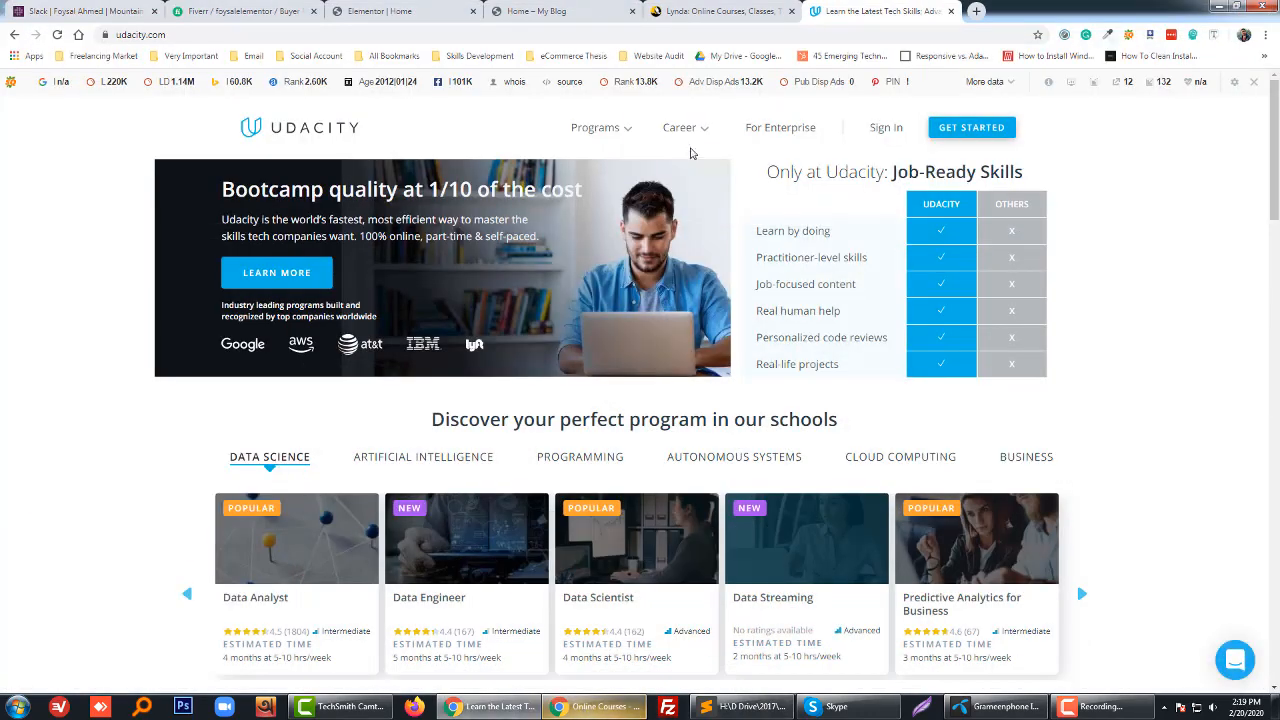
- Add a new section with a single-column structure to the Home page in Elementor
{"action": "left_click", "coordinate": [392, 10]}
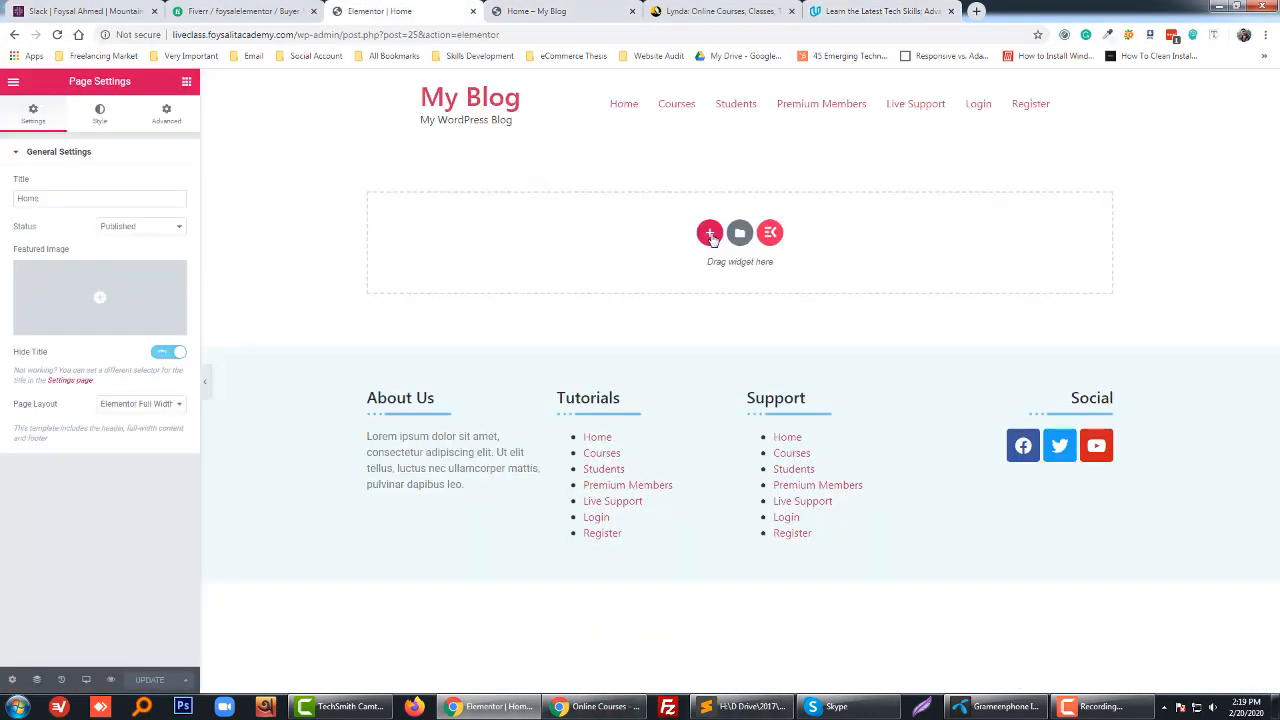
{"action": "left_click", "coordinate": [710, 234]}
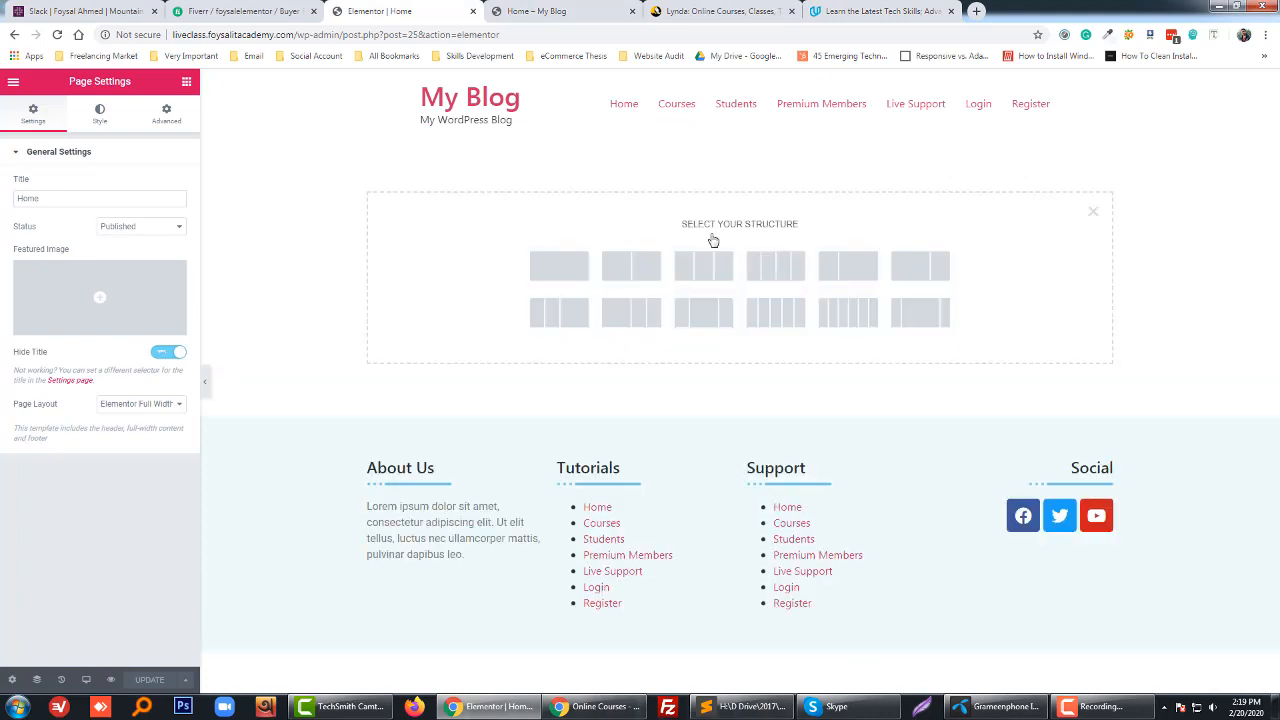
{"action": "left_click", "coordinate": [565, 269]}
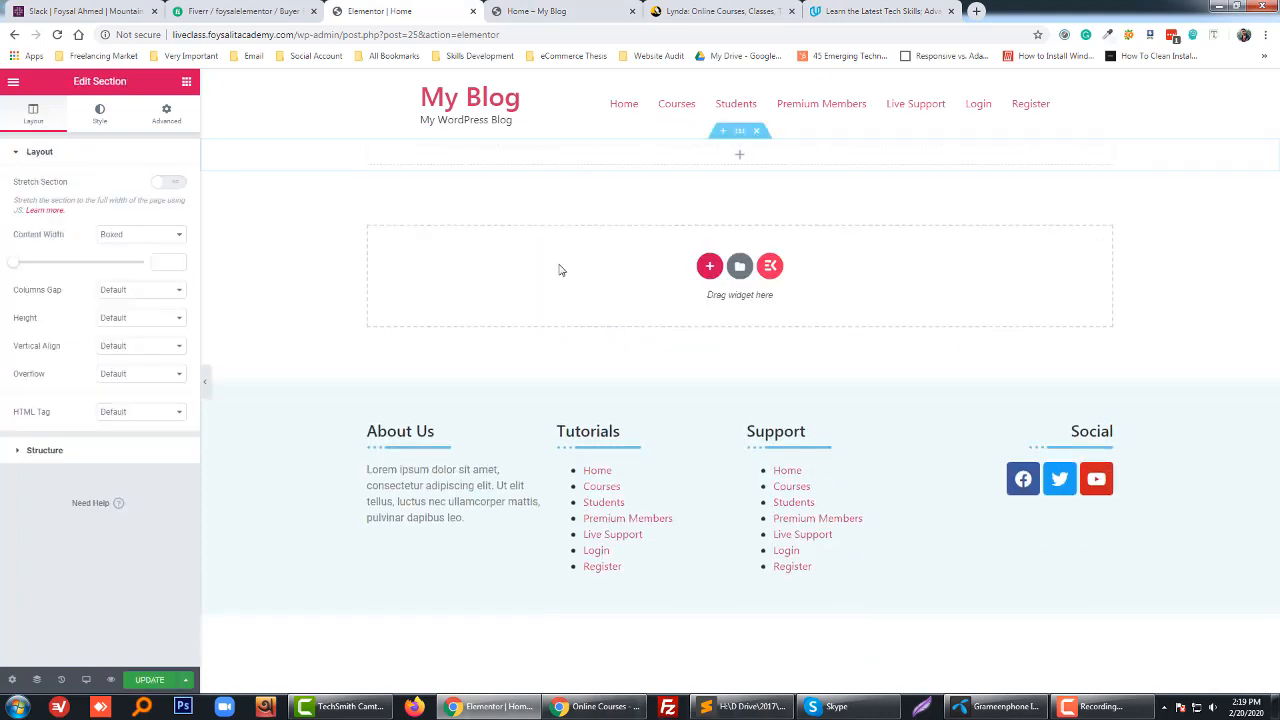
- Compare the hero banner images on the Lynda, Udacity and Udemy home pages
{"action": "left_click", "coordinate": [705, 8]}
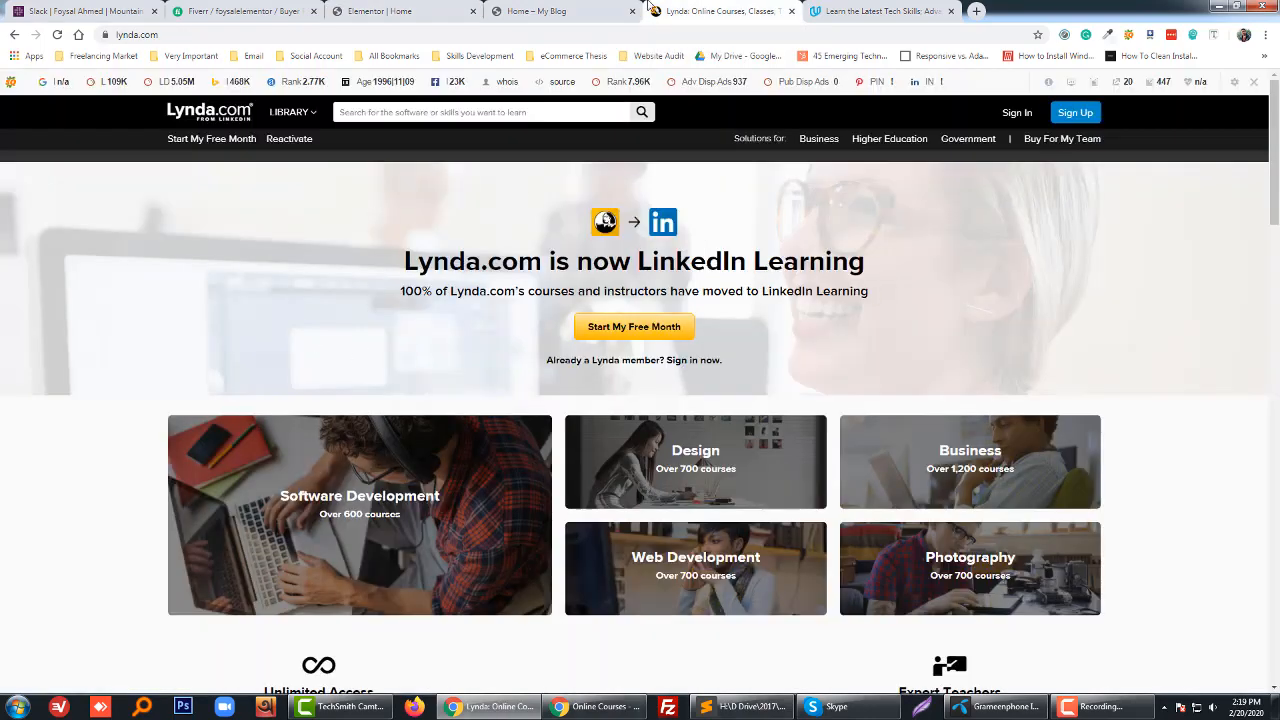
{"action": "left_click", "coordinate": [850, 9]}
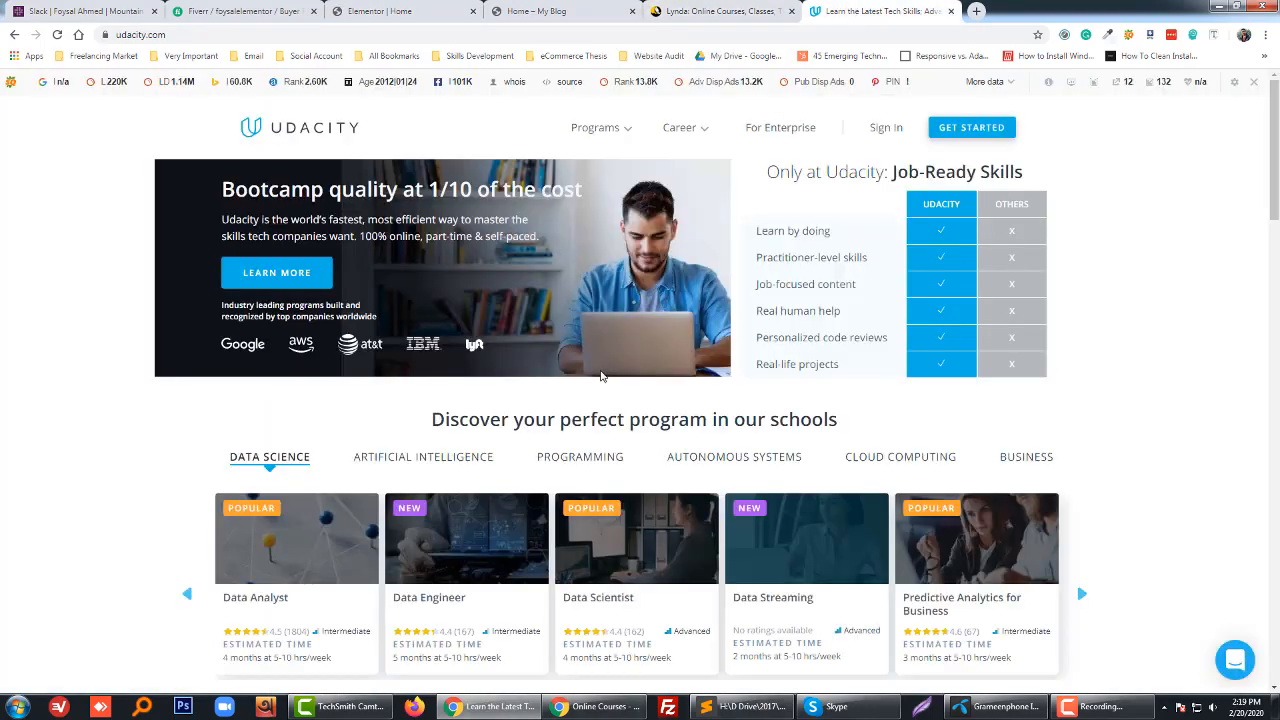
{"action": "left_click_drag", "start_coordinate": [637, 254], "coordinate": [635, 313]}
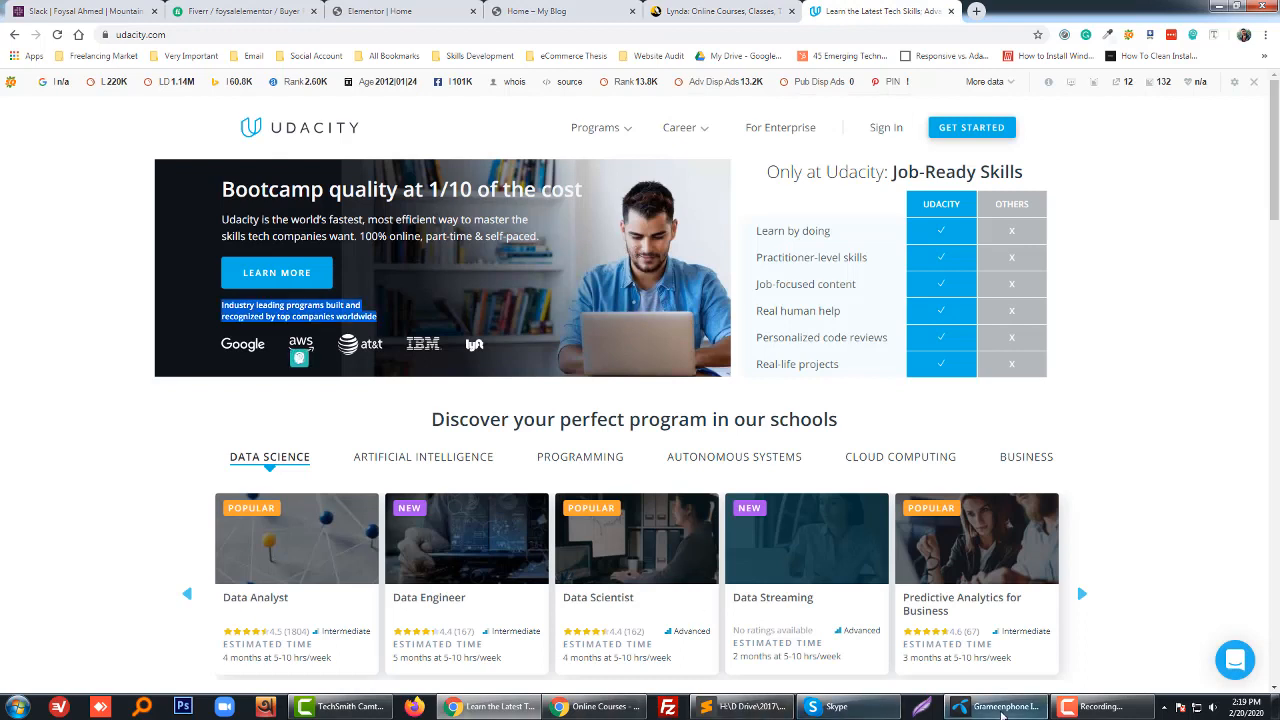
{"action": "left_click", "coordinate": [1102, 706]}
{"action": "left_click", "coordinate": [1215, 646]}
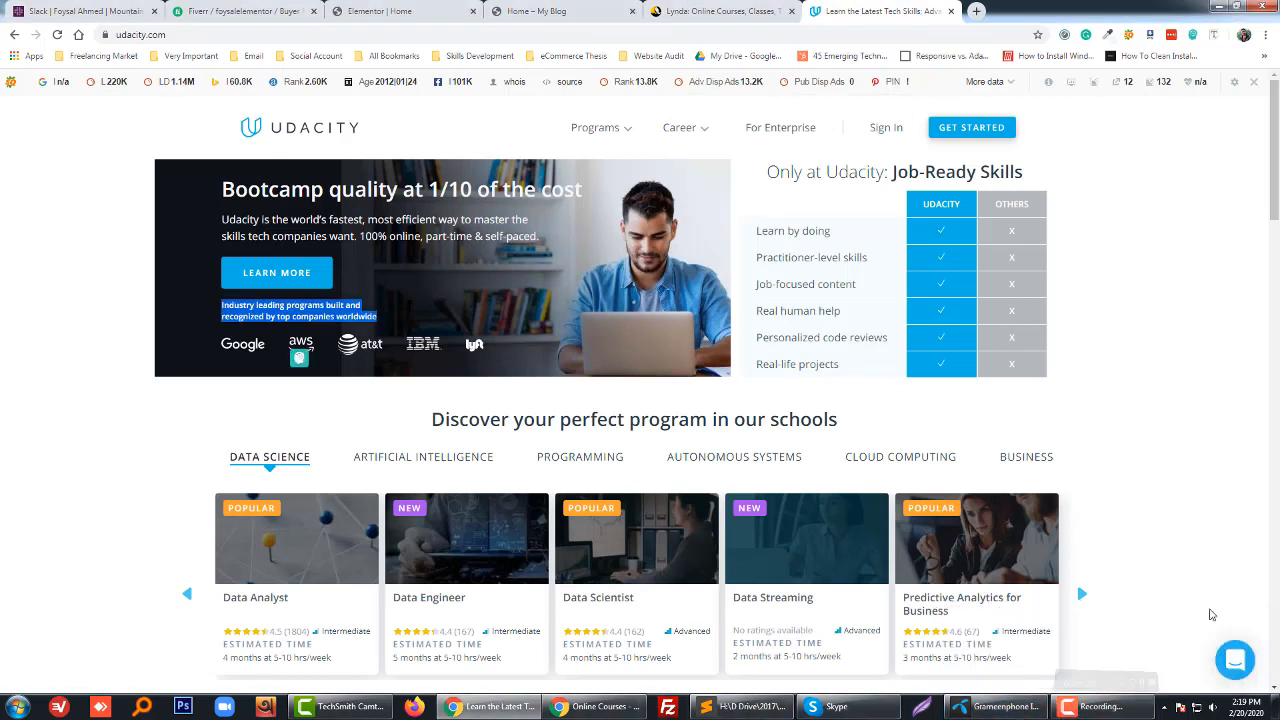
{"action": "left_click", "coordinate": [1209, 504]}
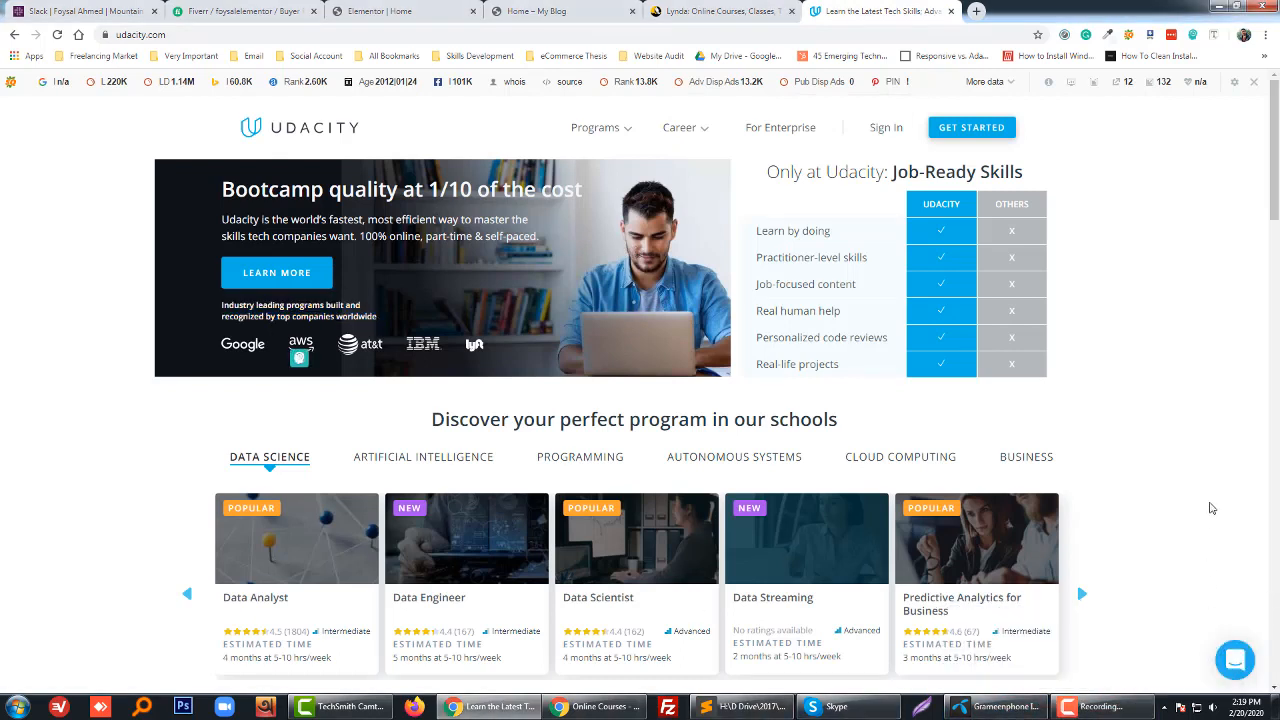
{"action": "left_click", "coordinate": [577, 708]}
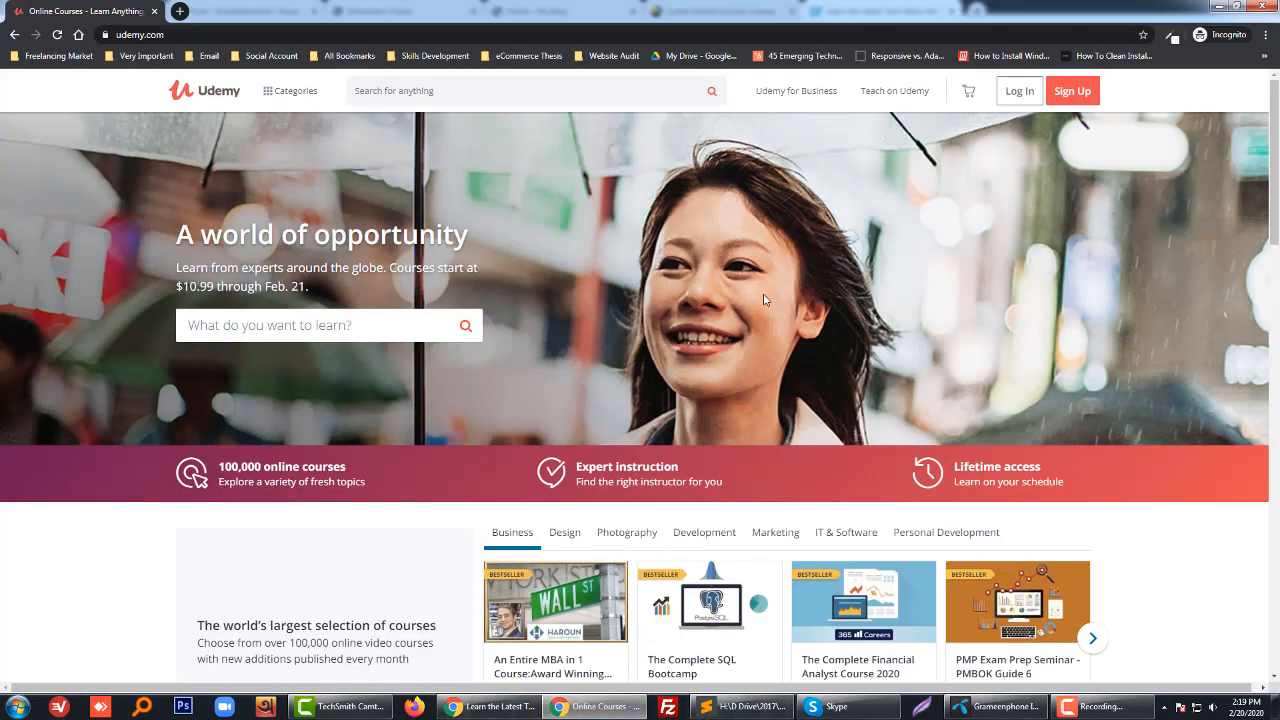
{"action": "left_click", "coordinate": [492, 706]}
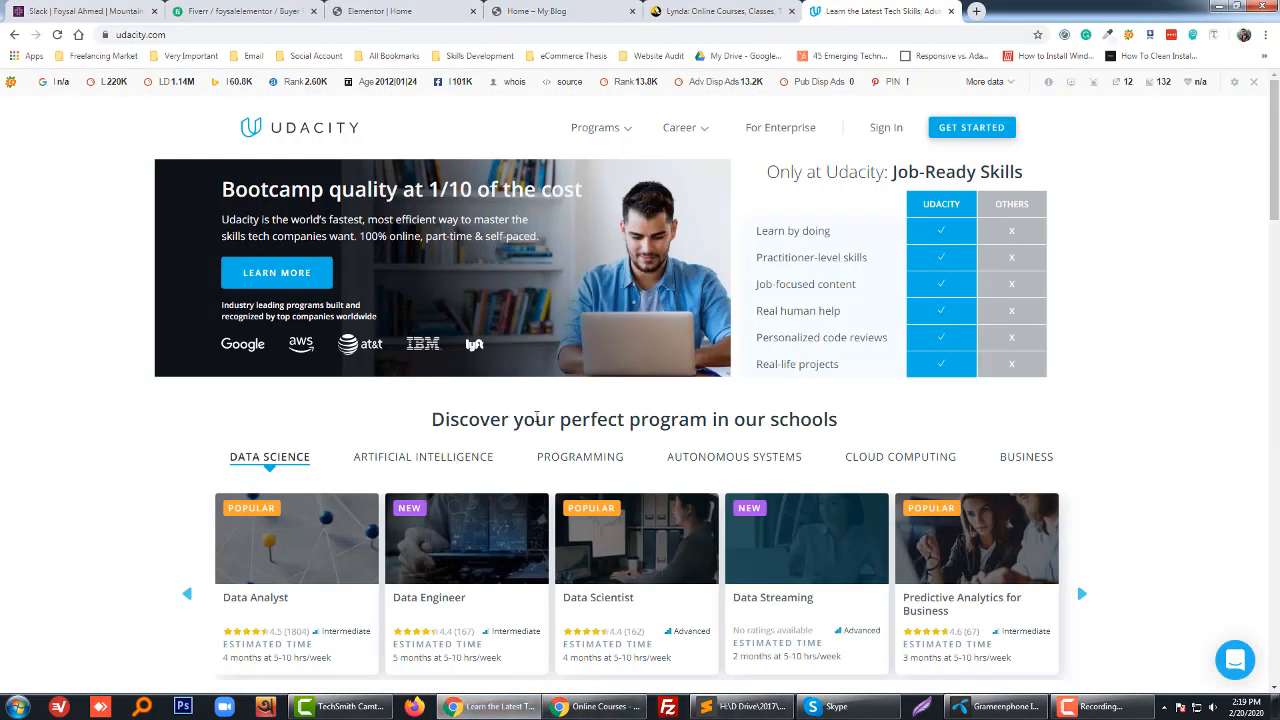
{"action": "left_click", "coordinate": [722, 11]}
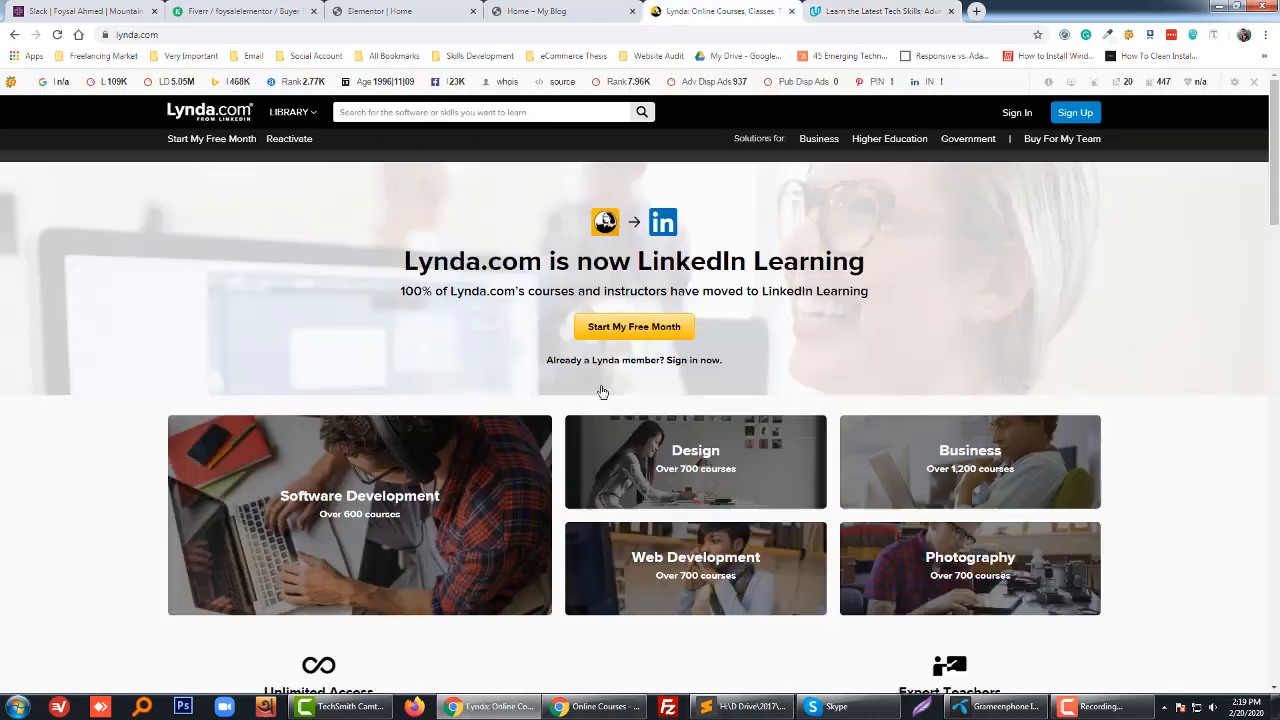
- Open Unsplash in a new browser tab and search its photos for "online education"
{"action": "left_click", "coordinate": [976, 11]}
{"action": "type", "text": "un"}
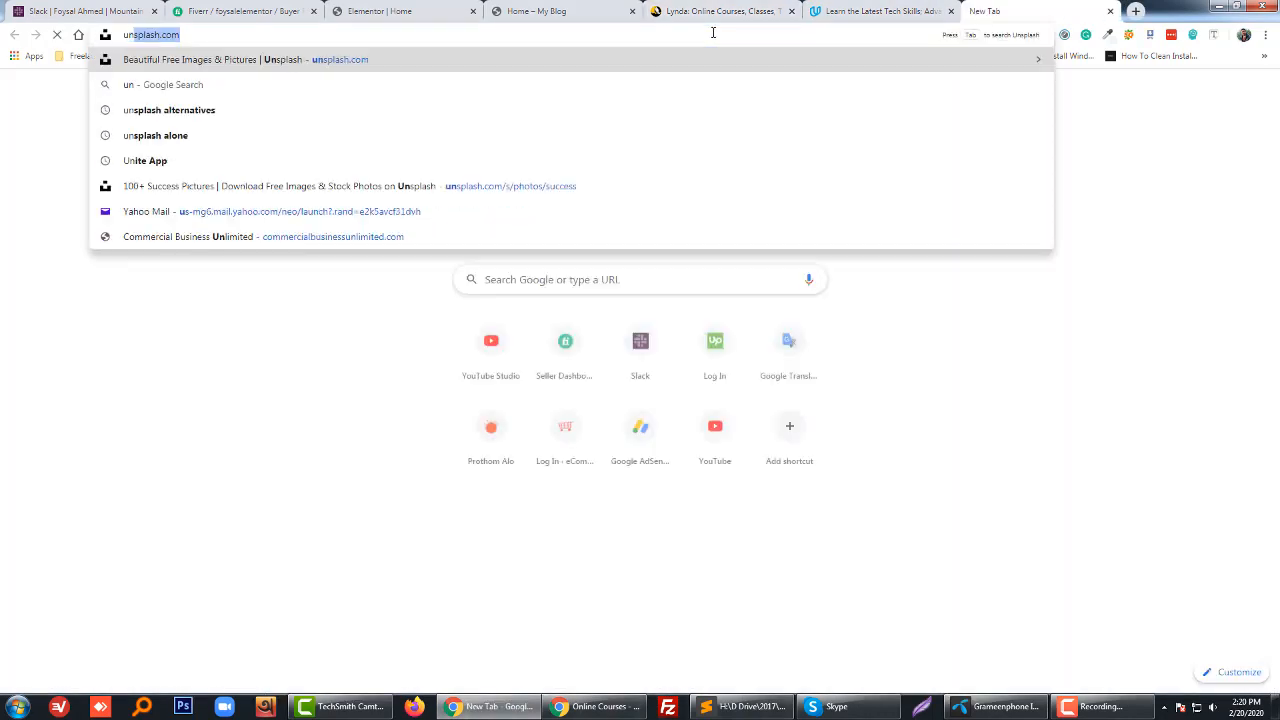
{"action": "key", "text": "Return"}
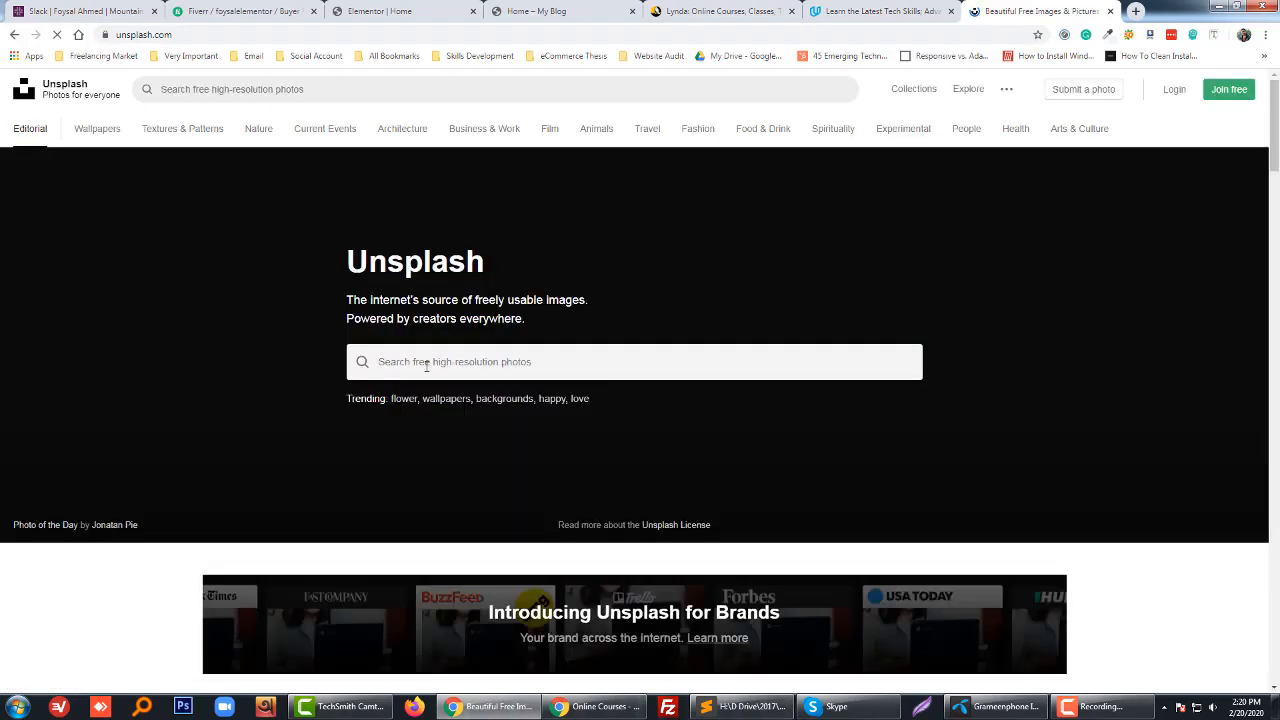
{"action": "left_click", "coordinate": [426, 366]}
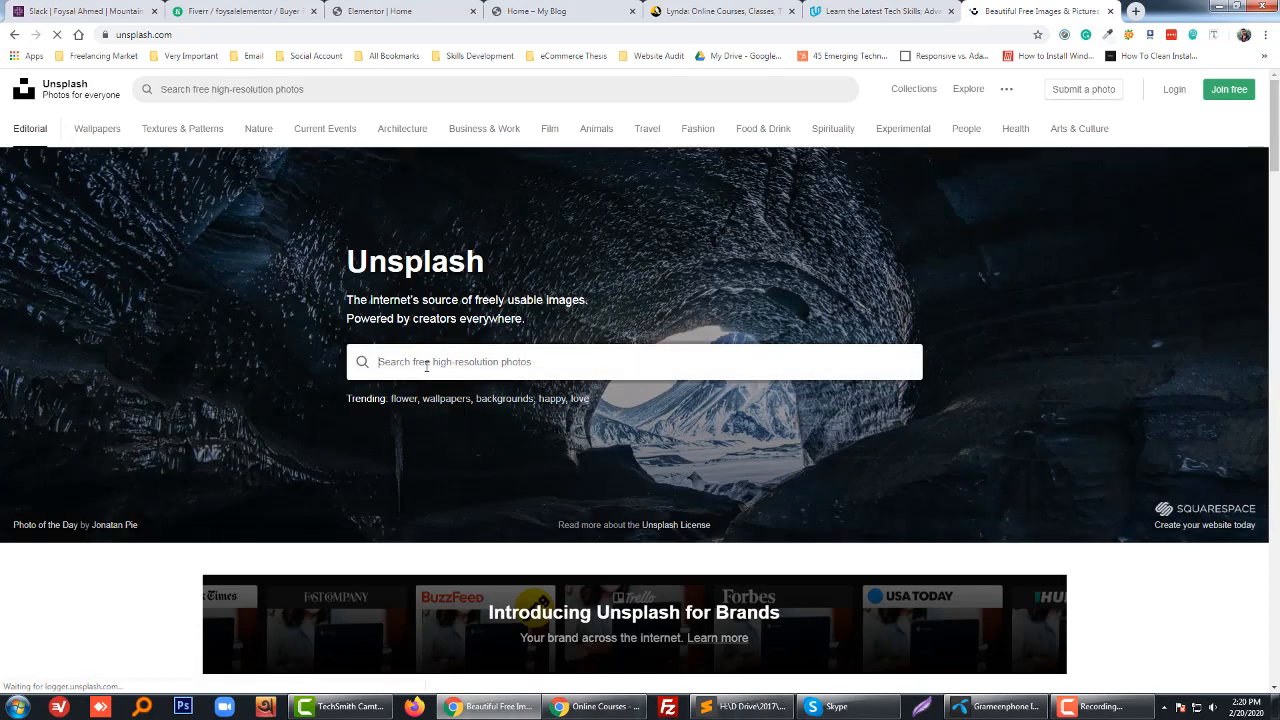
{"action": "type", "text": "onli"}
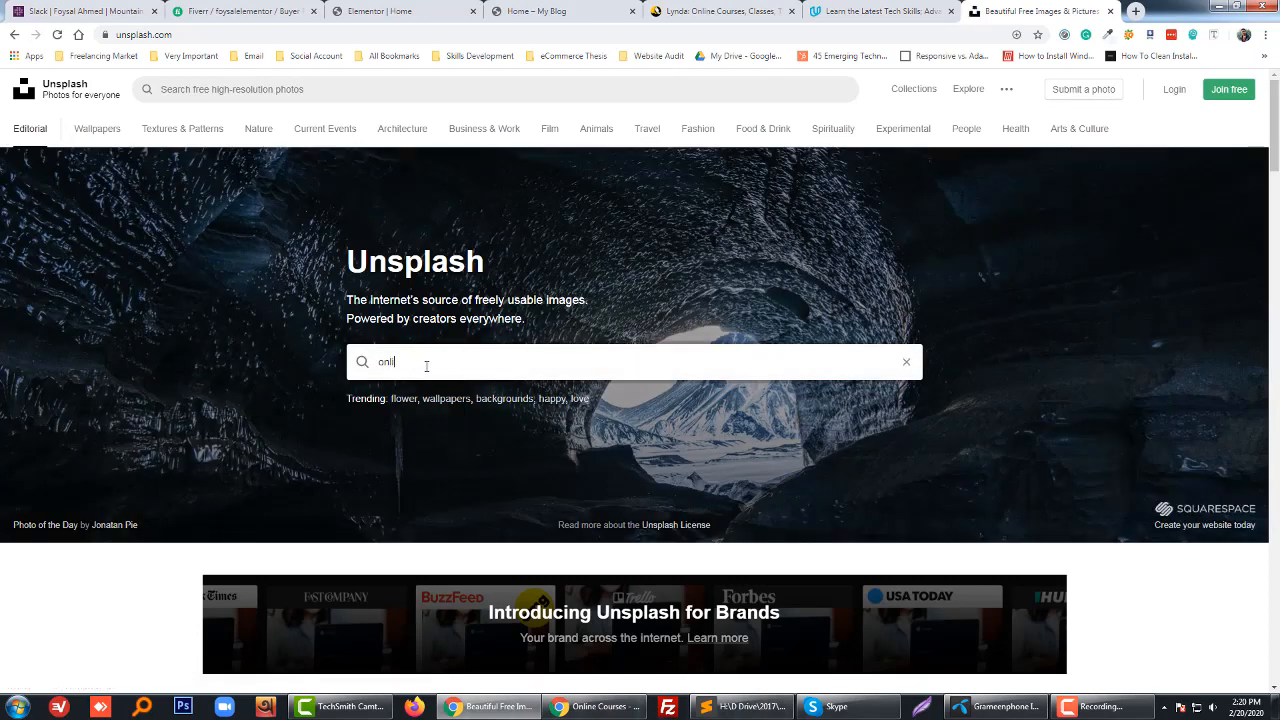
{"action": "type", "text": "ne education"}
{"action": "key", "text": "Return"}
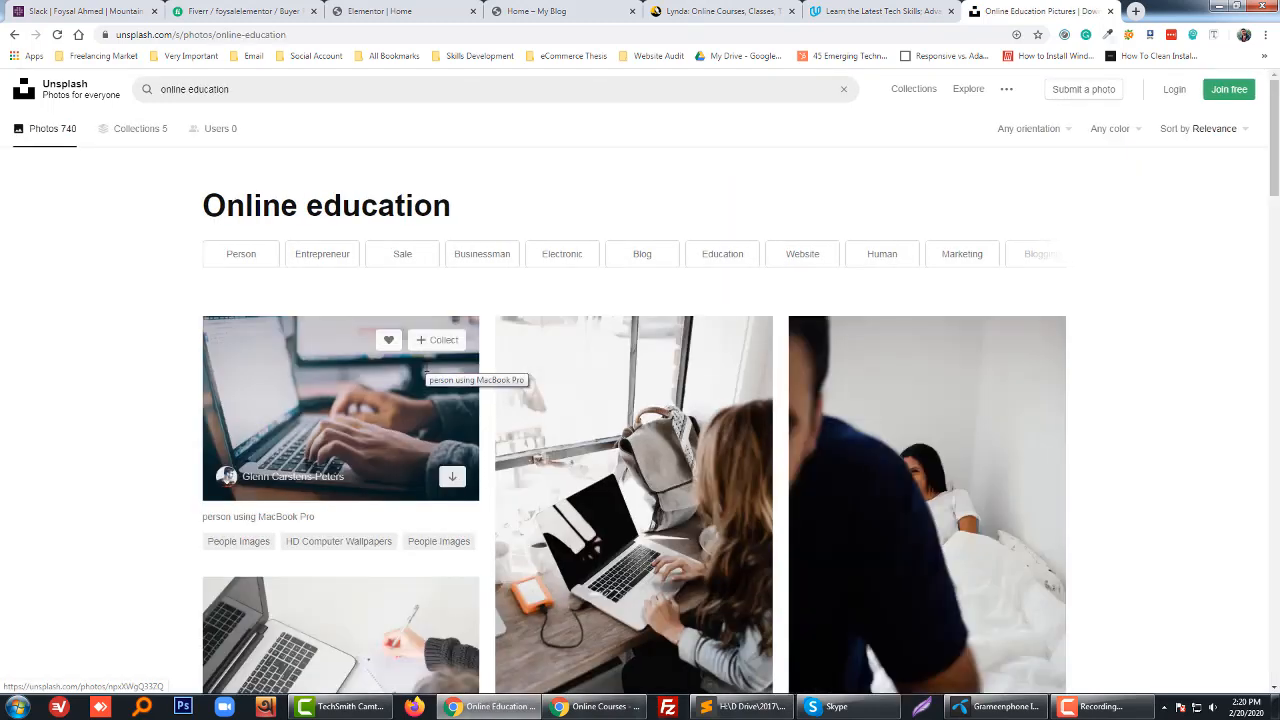
- Browse the Unsplash online education photos for a suitable banner image
{"action": "scroll", "coordinate": [455, 432], "scroll_direction": "down", "scroll_amount": 5}
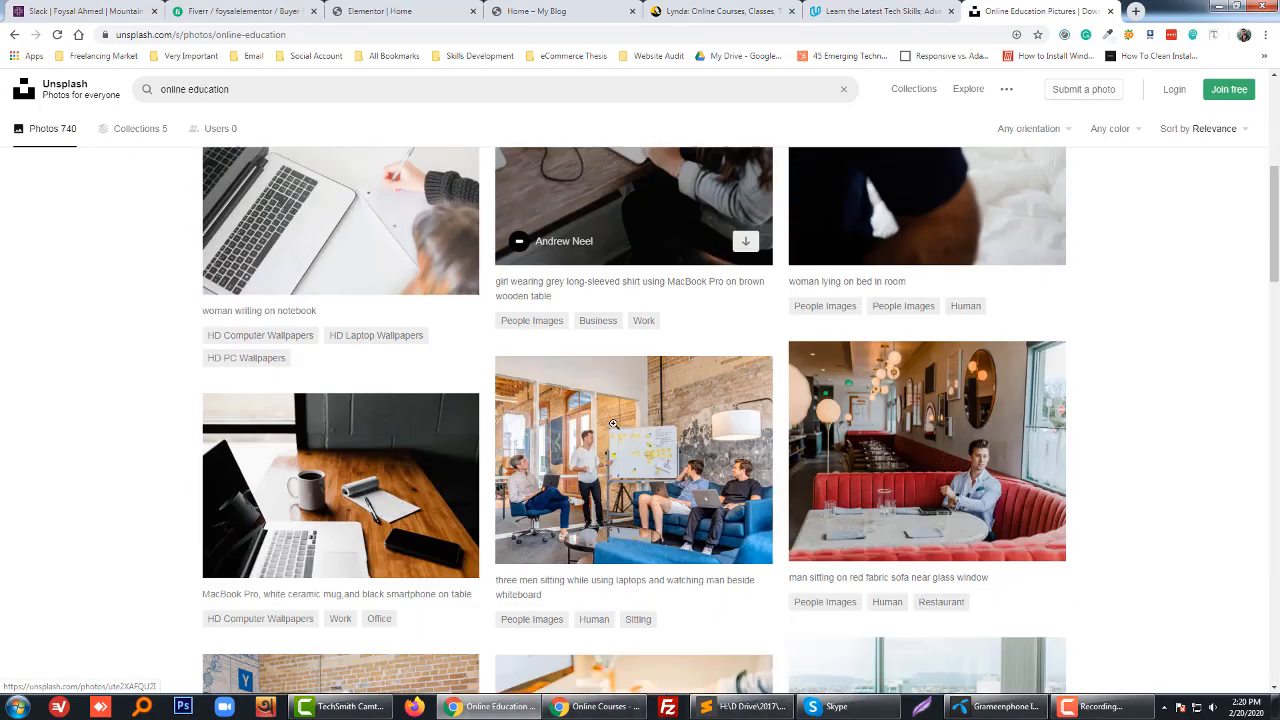
{"action": "scroll", "coordinate": [455, 432], "scroll_direction": "down", "scroll_amount": 2}
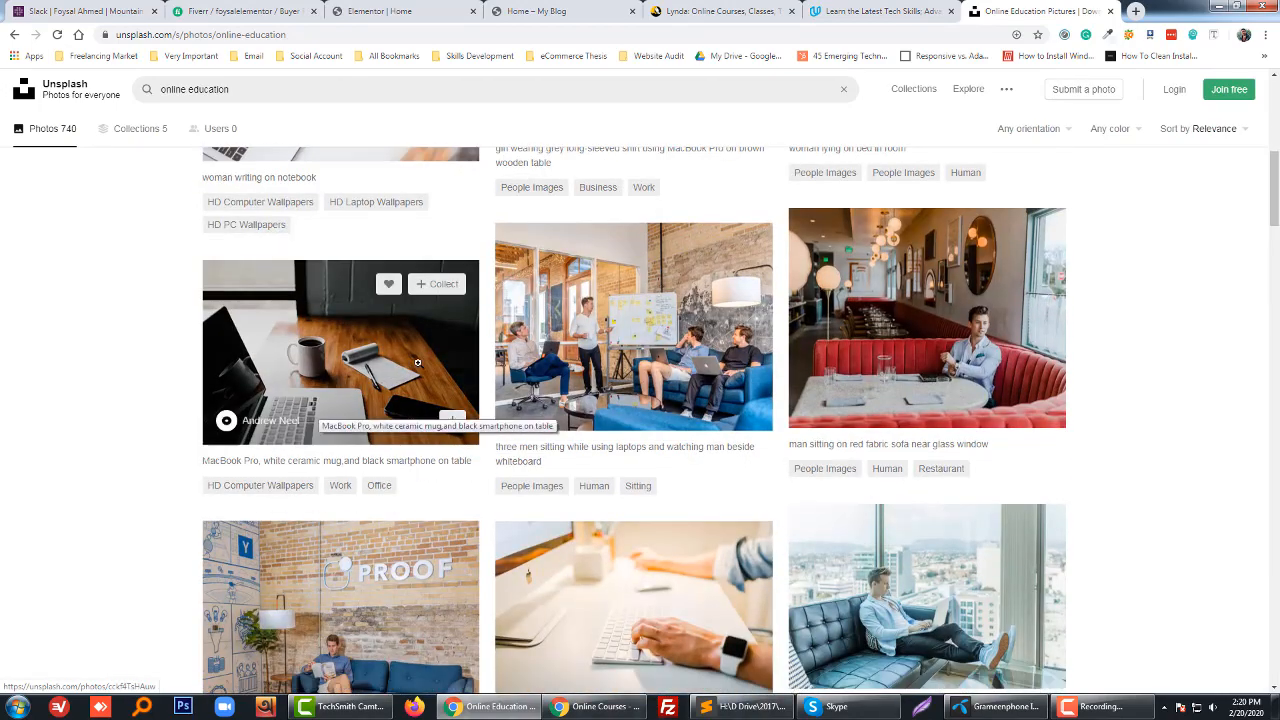
{"action": "scroll", "coordinate": [461, 364], "scroll_direction": "down", "scroll_amount": 2}
{"action": "scroll", "coordinate": [461, 364], "scroll_direction": "down", "scroll_amount": 3}
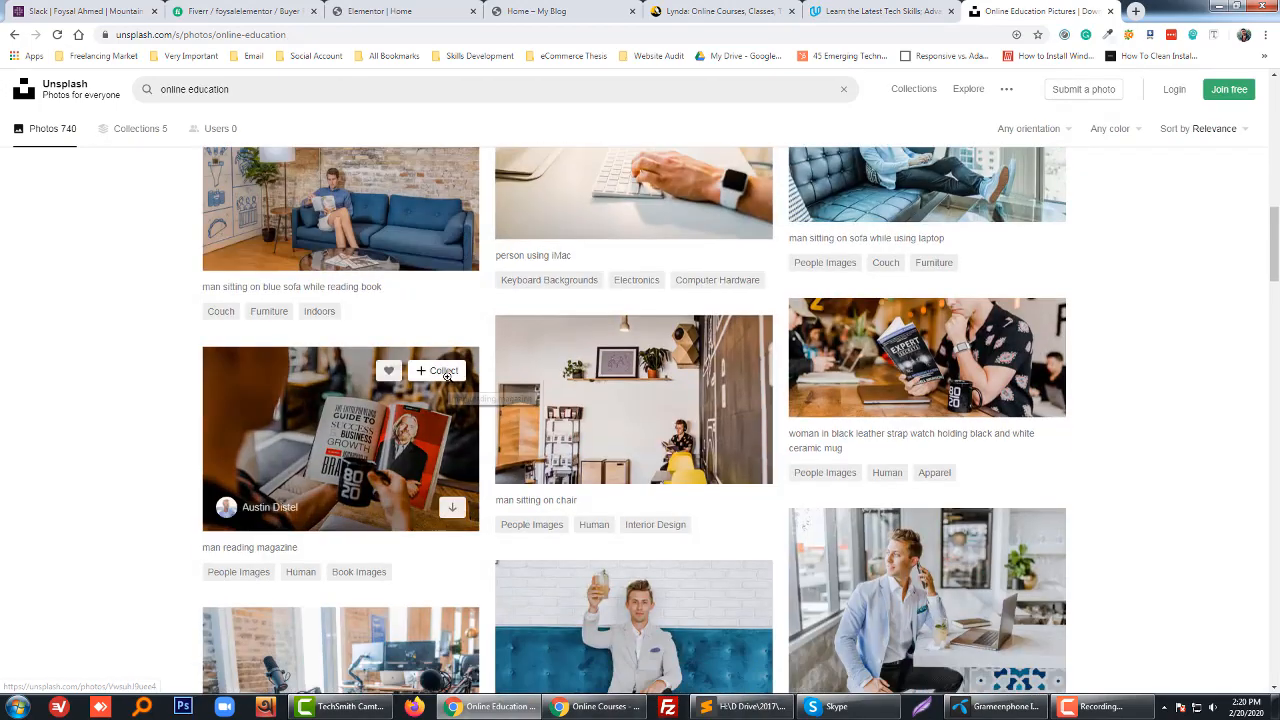
{"action": "scroll", "coordinate": [446, 374], "scroll_direction": "down", "scroll_amount": 1}
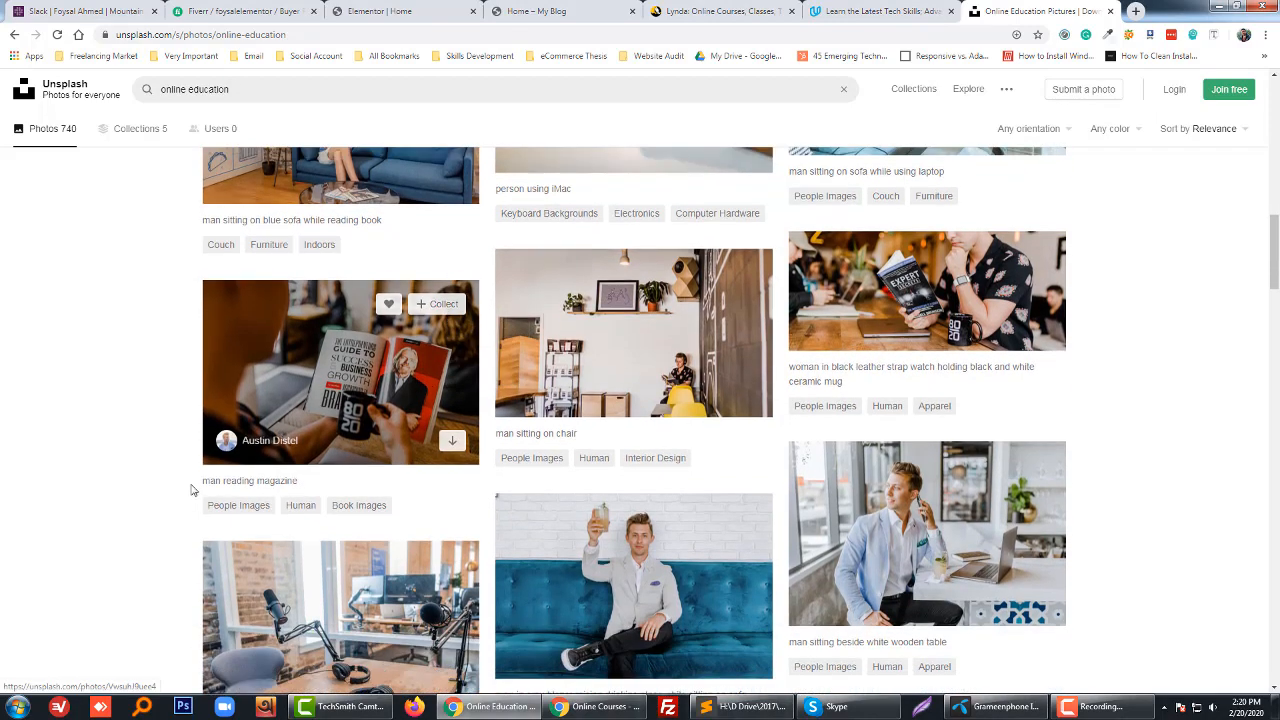
{"action": "scroll", "coordinate": [200, 488], "scroll_direction": "down", "scroll_amount": 2}
{"action": "scroll", "coordinate": [205, 485], "scroll_direction": "down", "scroll_amount": 2}
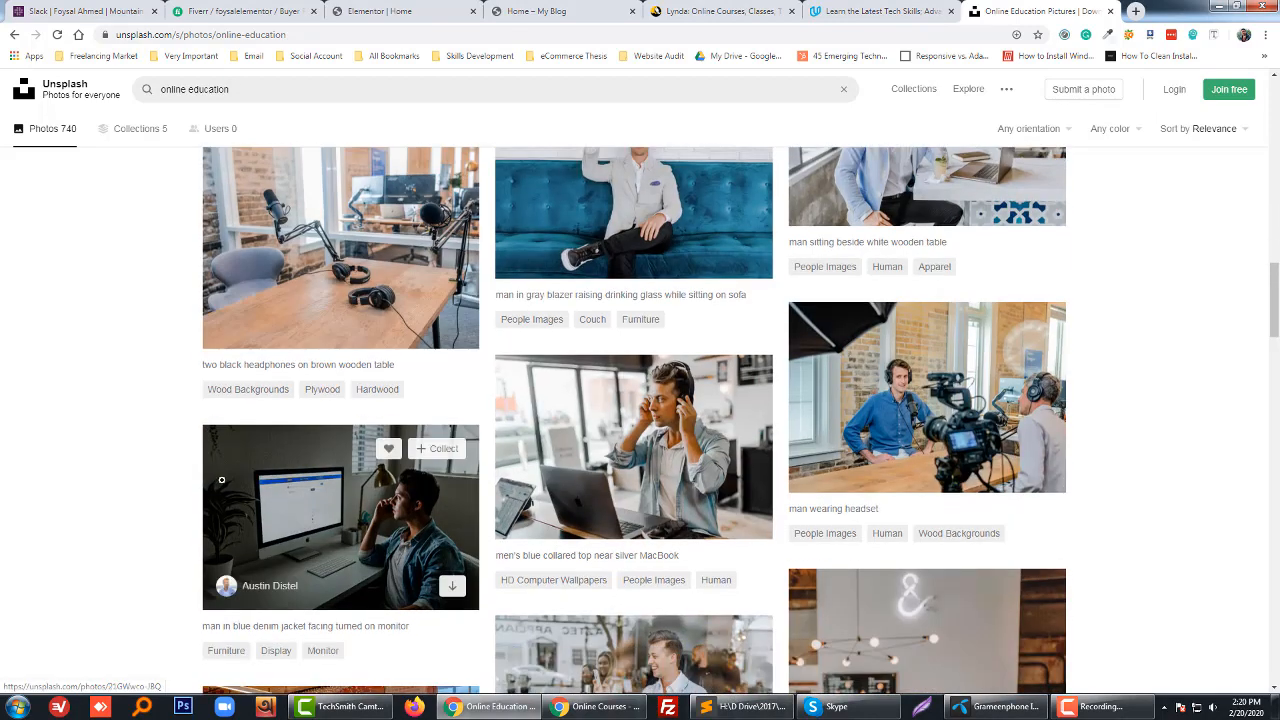
{"action": "scroll", "coordinate": [396, 193], "scroll_direction": "up", "scroll_amount": 12}
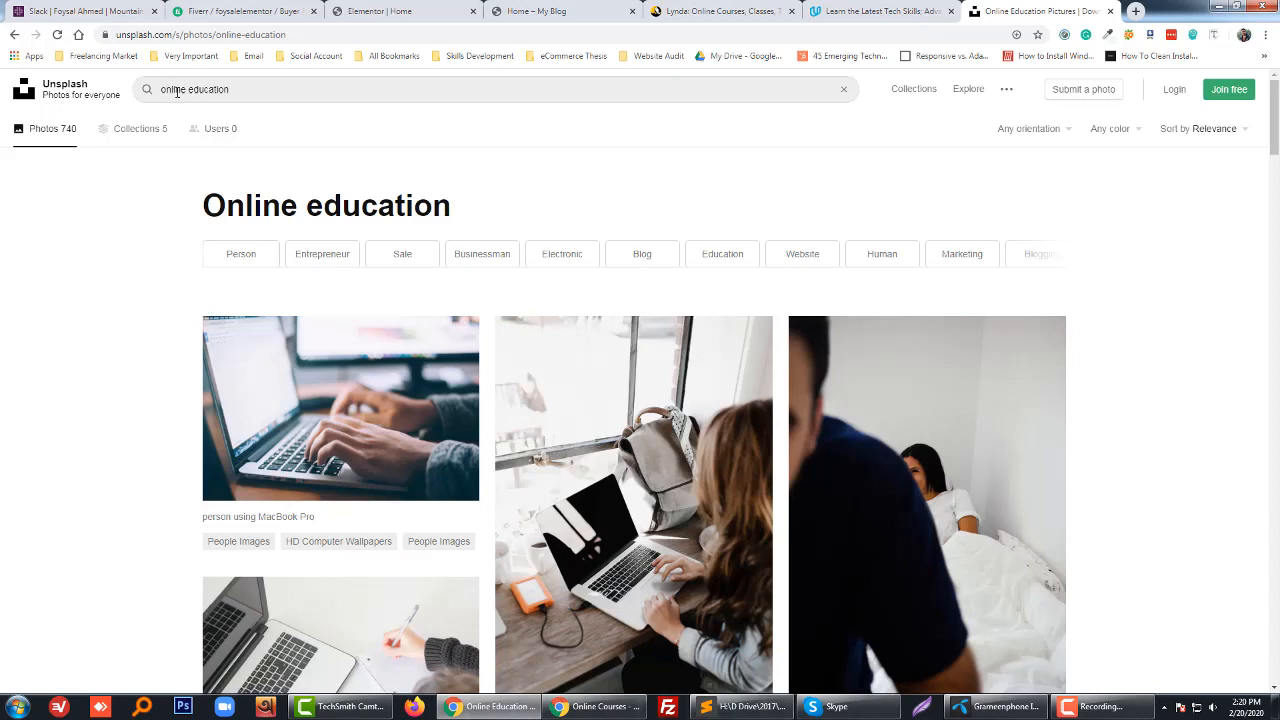
- Replace the Unsplash photo search with "education website"
{"action": "double_click", "coordinate": [170, 91]}
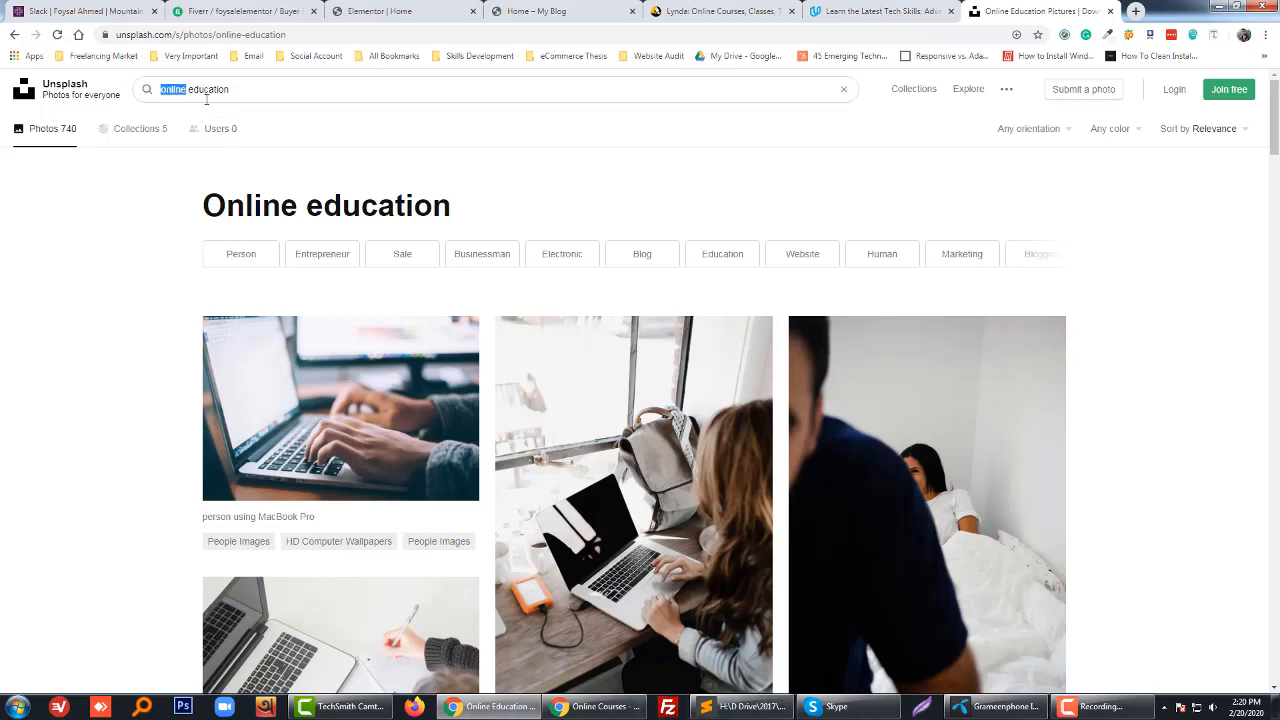
{"action": "key", "text": "BackSpace"}
{"action": "key", "text": "BackSpace"}
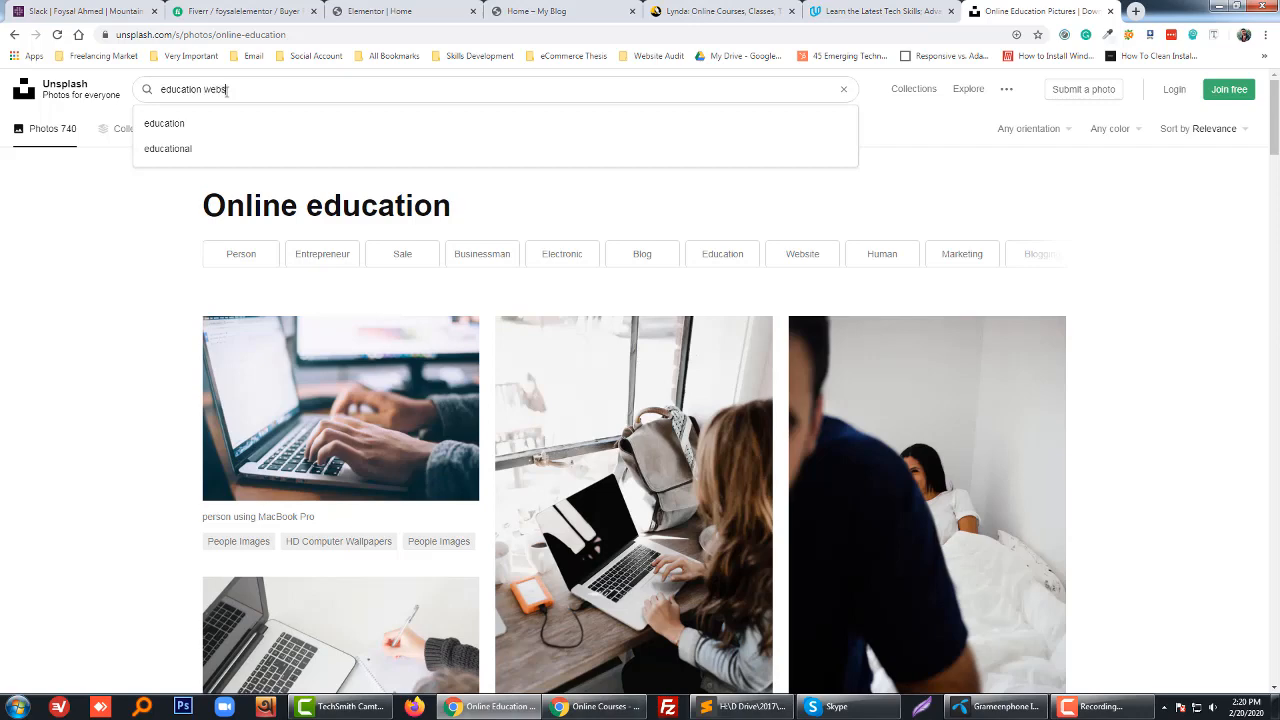
{"action": "type", "text": "website"}
{"action": "key", "text": "Return"}
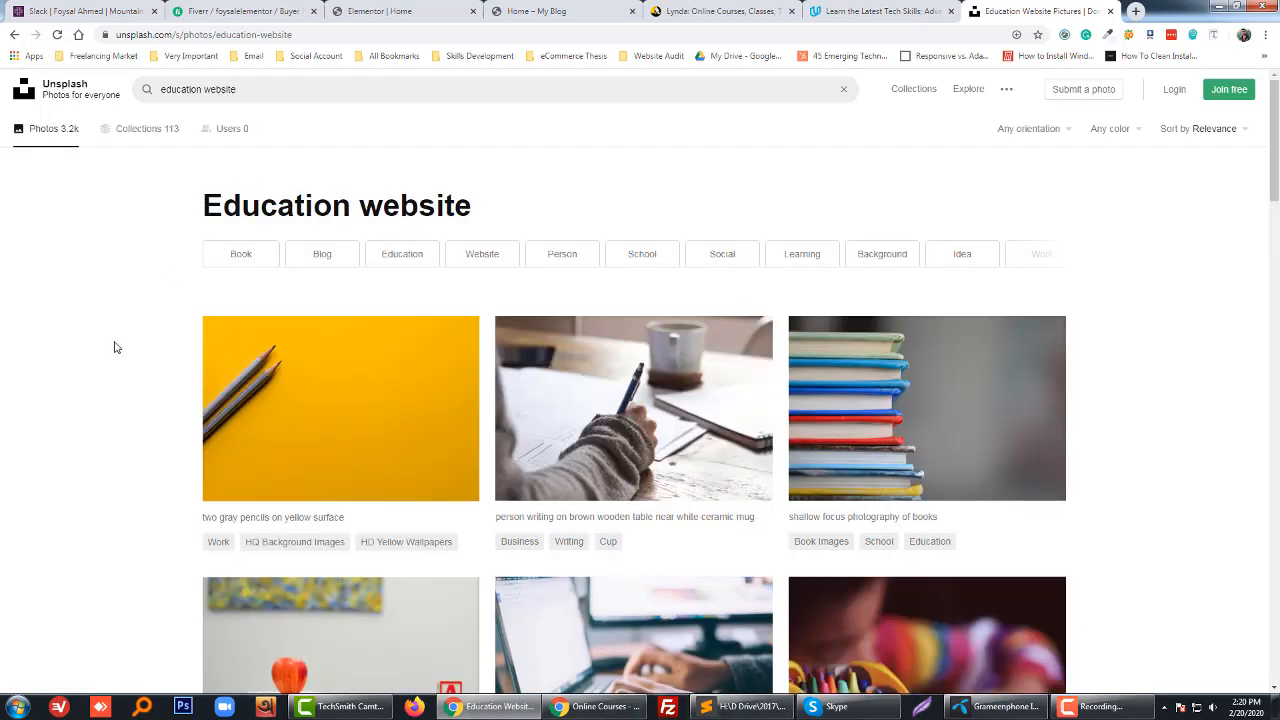
- Look through the education website photos and open the one of a MacBook Pro near a white open book
{"action": "scroll", "coordinate": [114, 347], "scroll_direction": "down", "scroll_amount": 2}
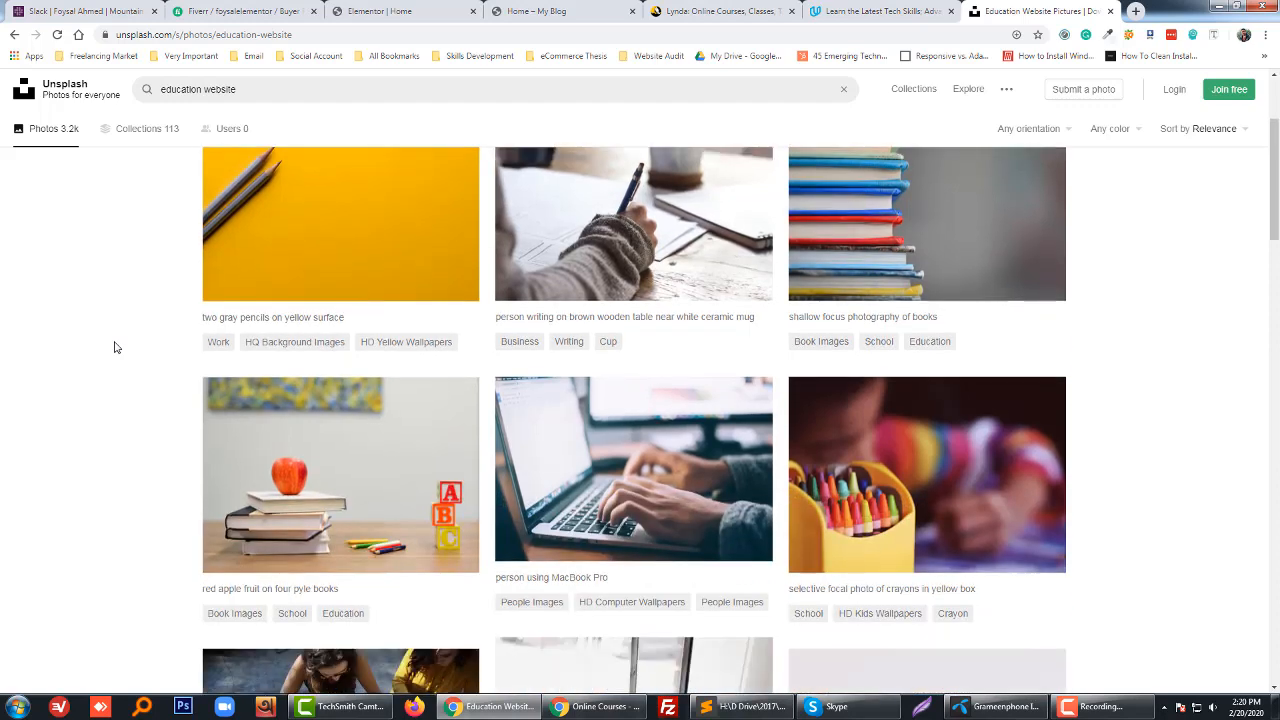
{"action": "scroll", "coordinate": [114, 347], "scroll_direction": "down", "scroll_amount": 2}
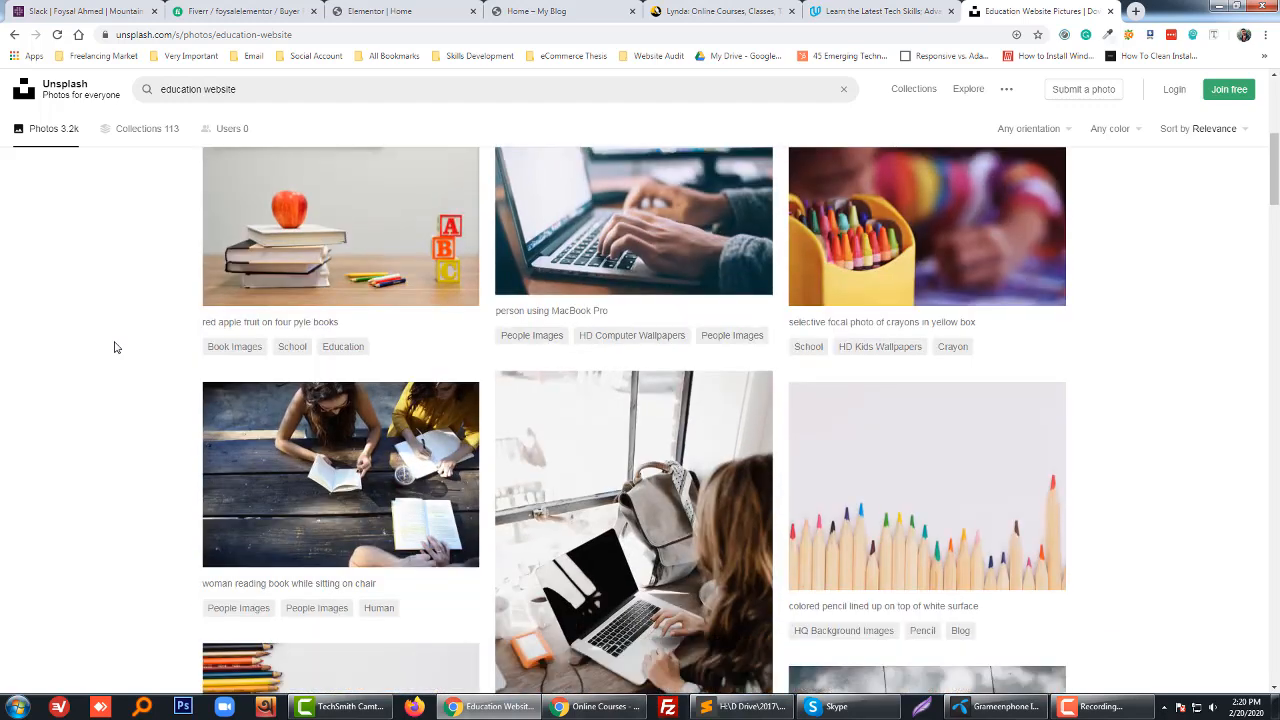
{"action": "scroll", "coordinate": [114, 347], "scroll_direction": "down", "scroll_amount": 6}
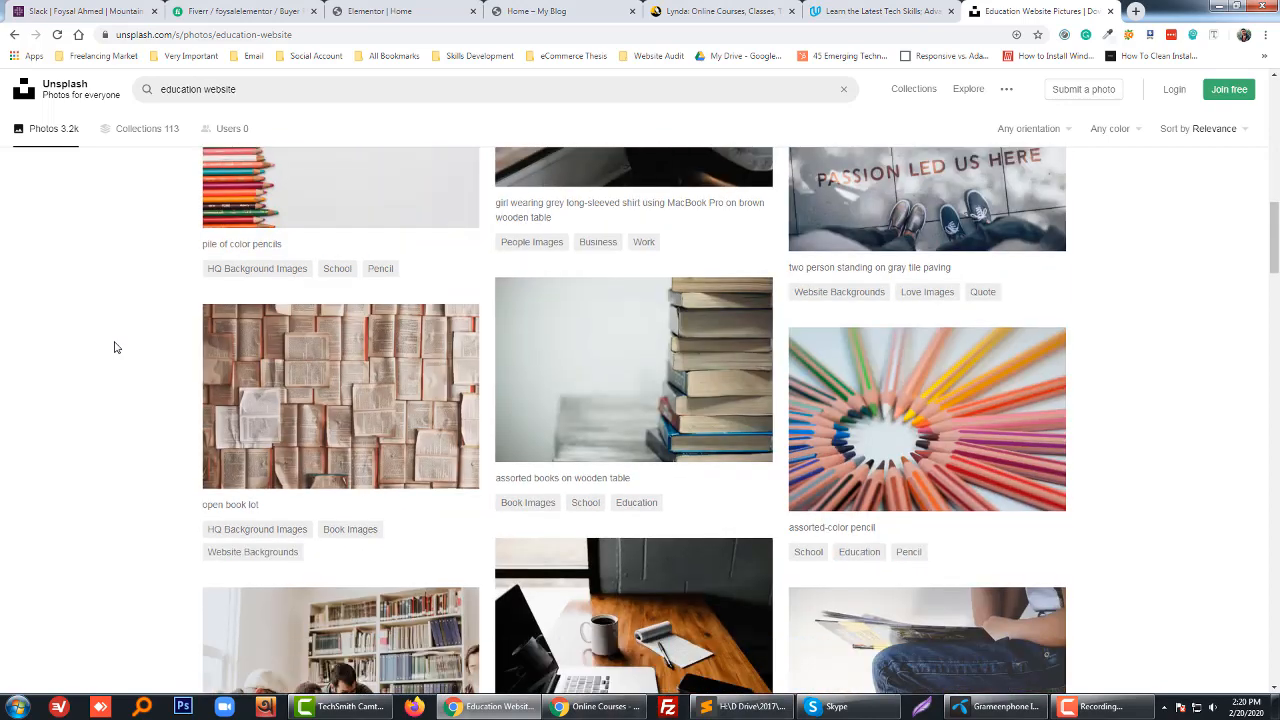
{"action": "scroll", "coordinate": [114, 347], "scroll_direction": "down", "scroll_amount": 3}
{"action": "scroll", "coordinate": [114, 347], "scroll_direction": "down", "scroll_amount": 3}
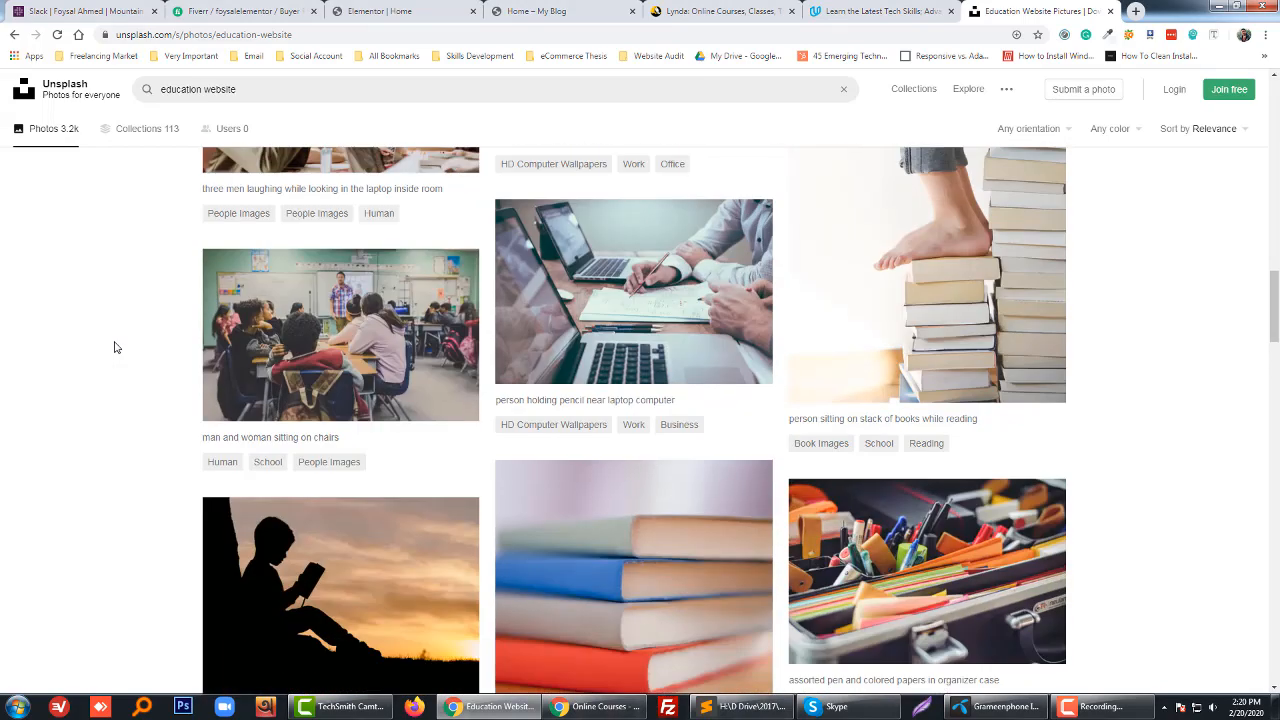
{"action": "scroll", "coordinate": [114, 347], "scroll_direction": "down", "scroll_amount": 3}
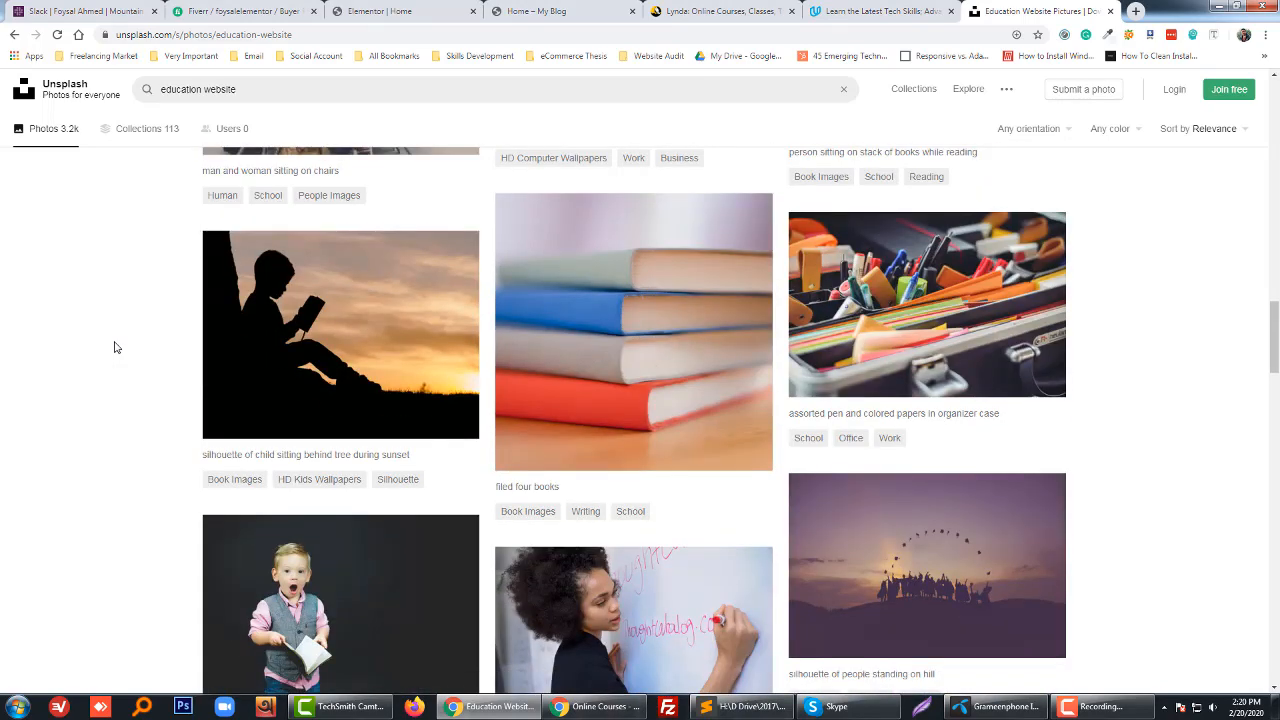
{"action": "scroll", "coordinate": [114, 347], "scroll_direction": "down", "scroll_amount": 4}
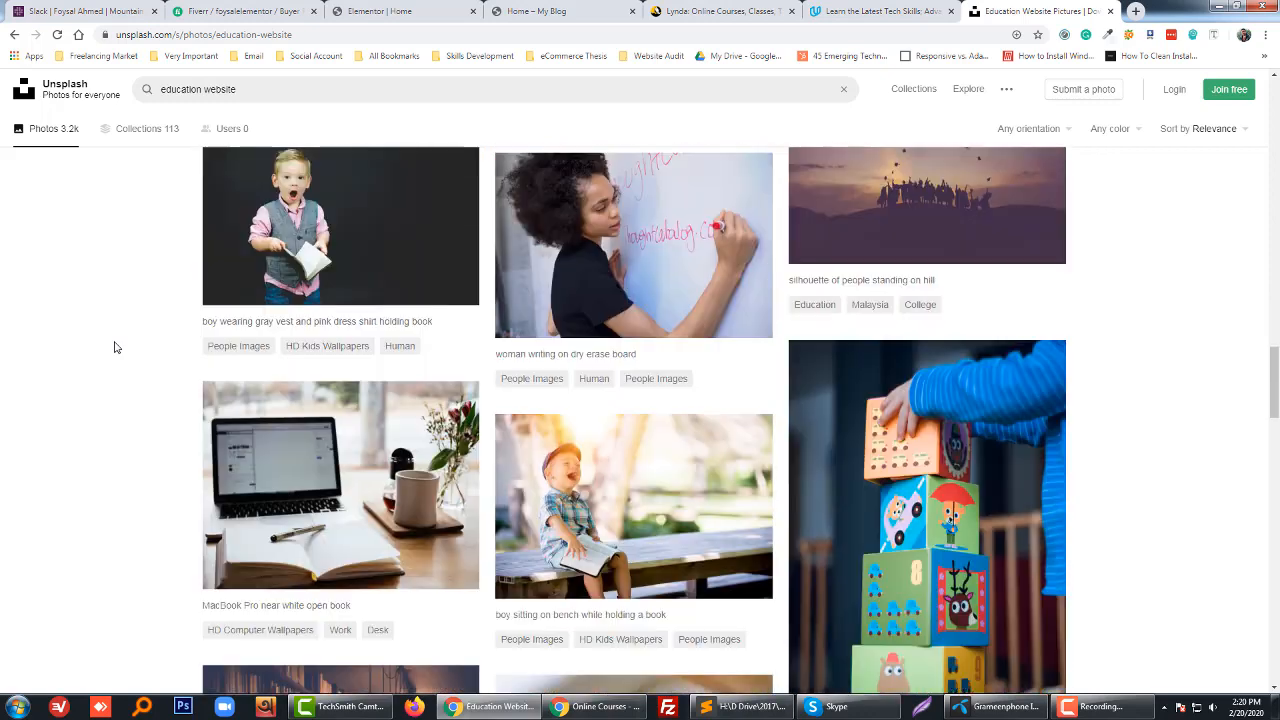
{"action": "left_click", "coordinate": [358, 487]}
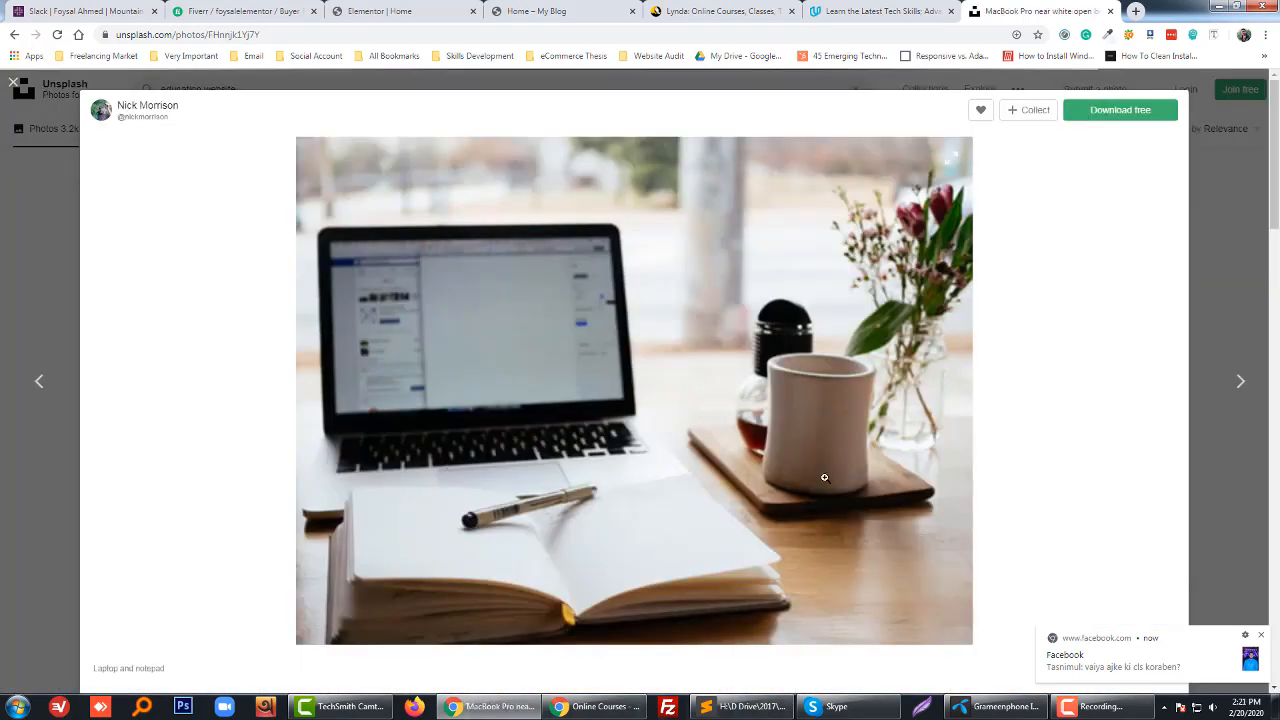
- Dismiss the Facebook notification, close the Facebook tab and return to the Unsplash laptop and notepad photo
{"action": "left_click", "coordinate": [1262, 637]}
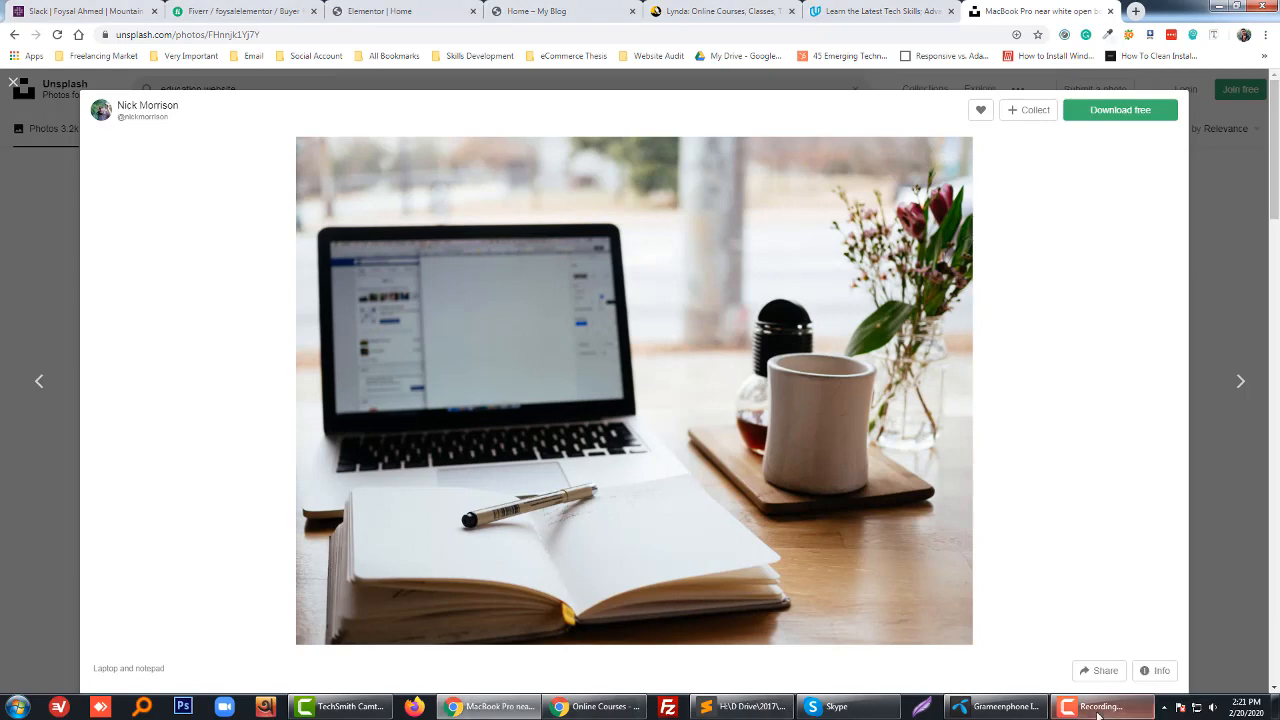
{"action": "left_click", "coordinate": [1100, 706]}
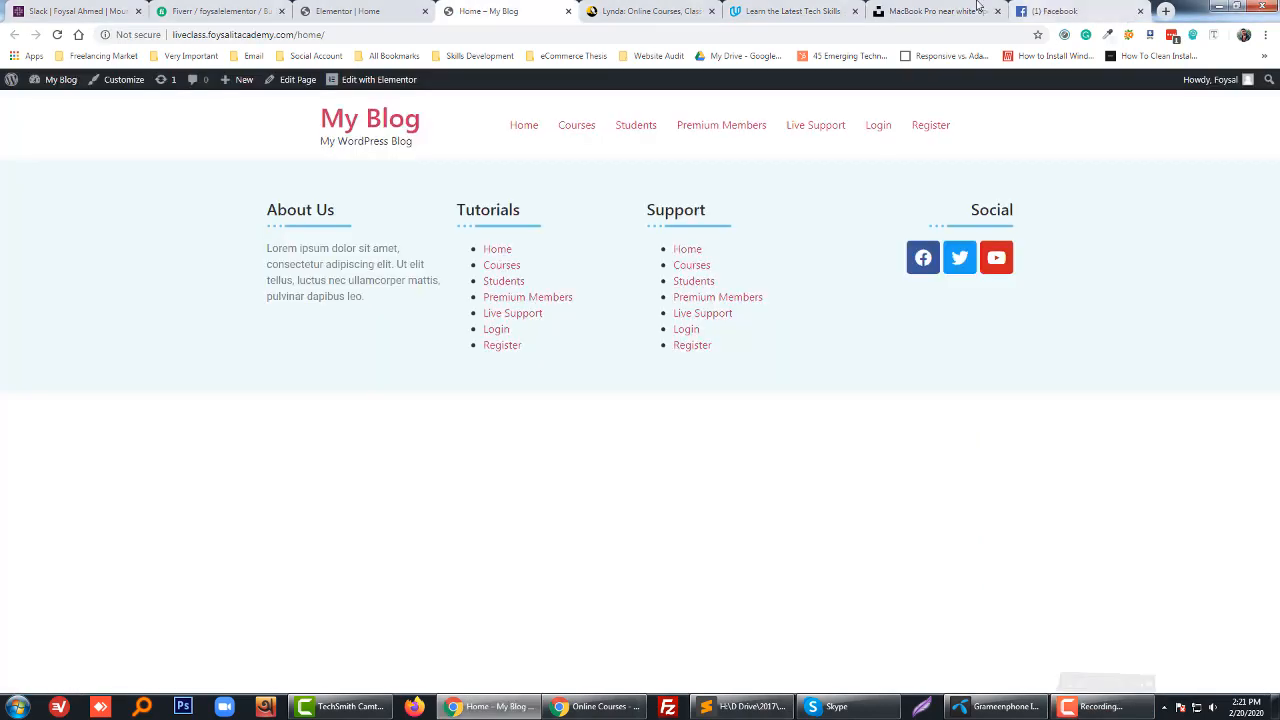
{"action": "left_click", "coordinate": [1141, 12]}
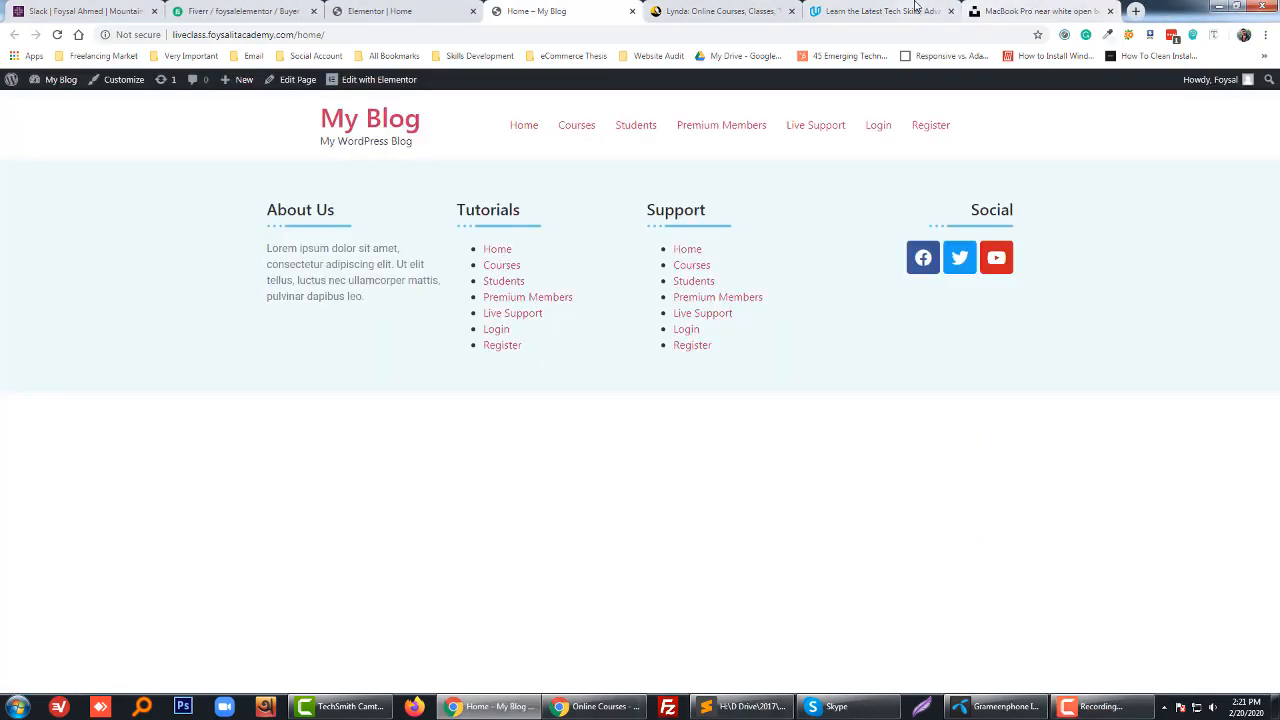
{"action": "left_click", "coordinate": [1097, 710]}
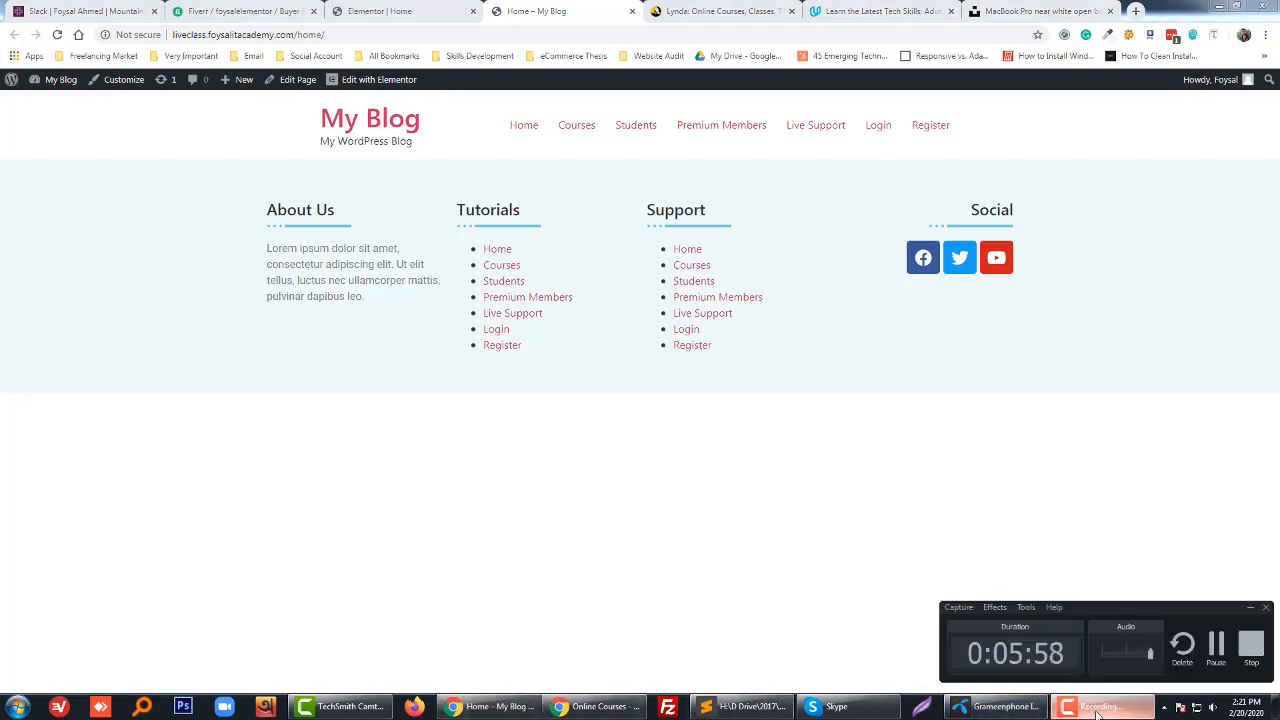
{"action": "left_click", "coordinate": [1040, 11]}
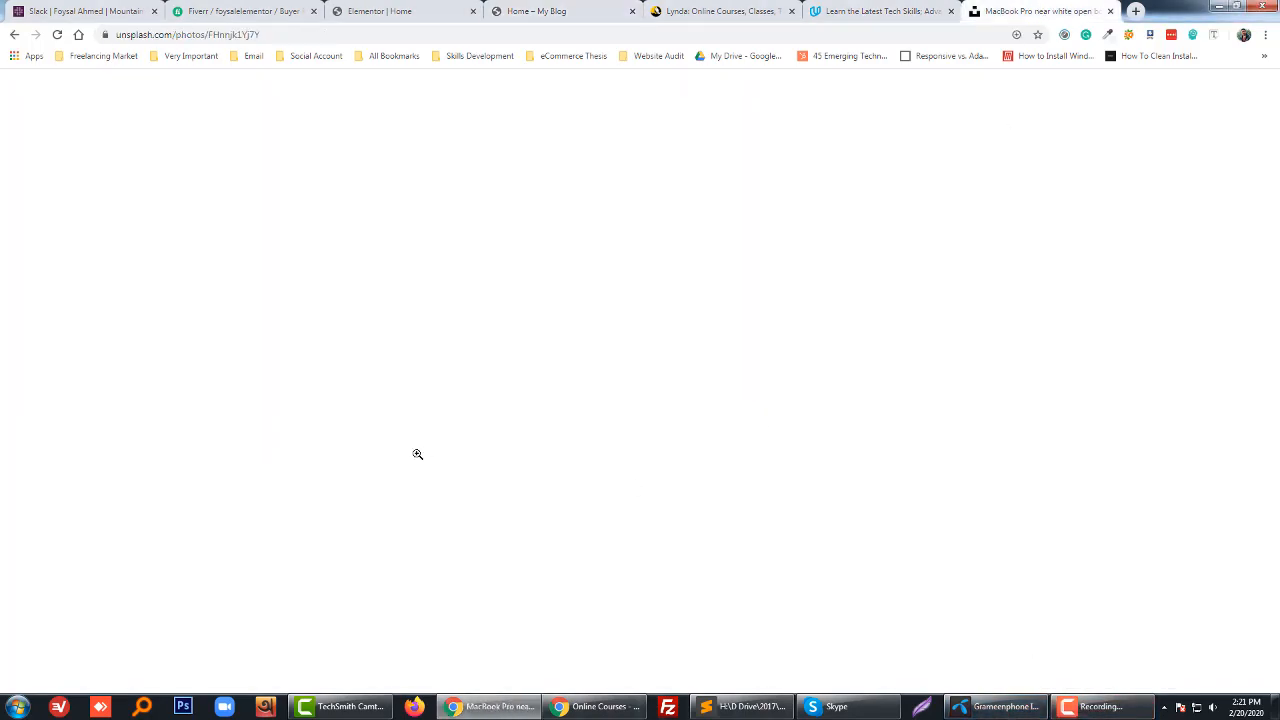
- Examine the photos related to the laptop and notepad picture for a suitable hero banner image
{"action": "scroll", "coordinate": [769, 414], "scroll_direction": "down", "scroll_amount": 4}
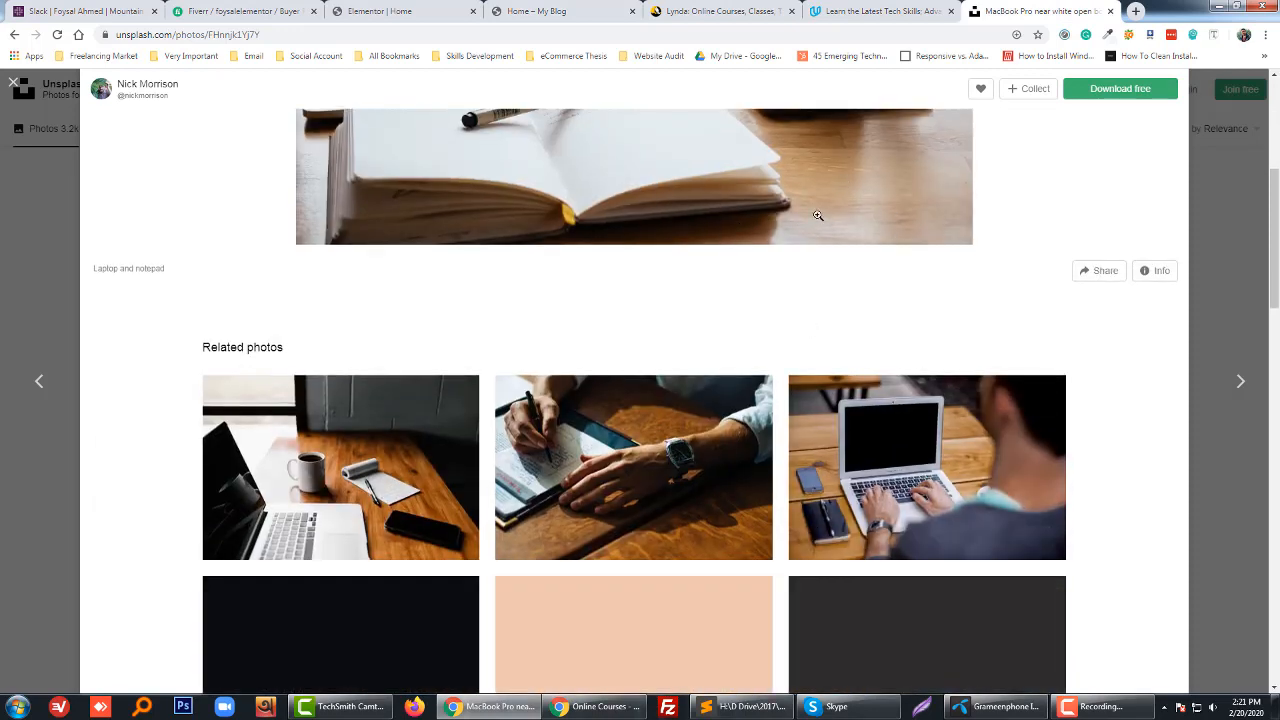
{"action": "scroll", "coordinate": [803, 595], "scroll_direction": "down", "scroll_amount": 2}
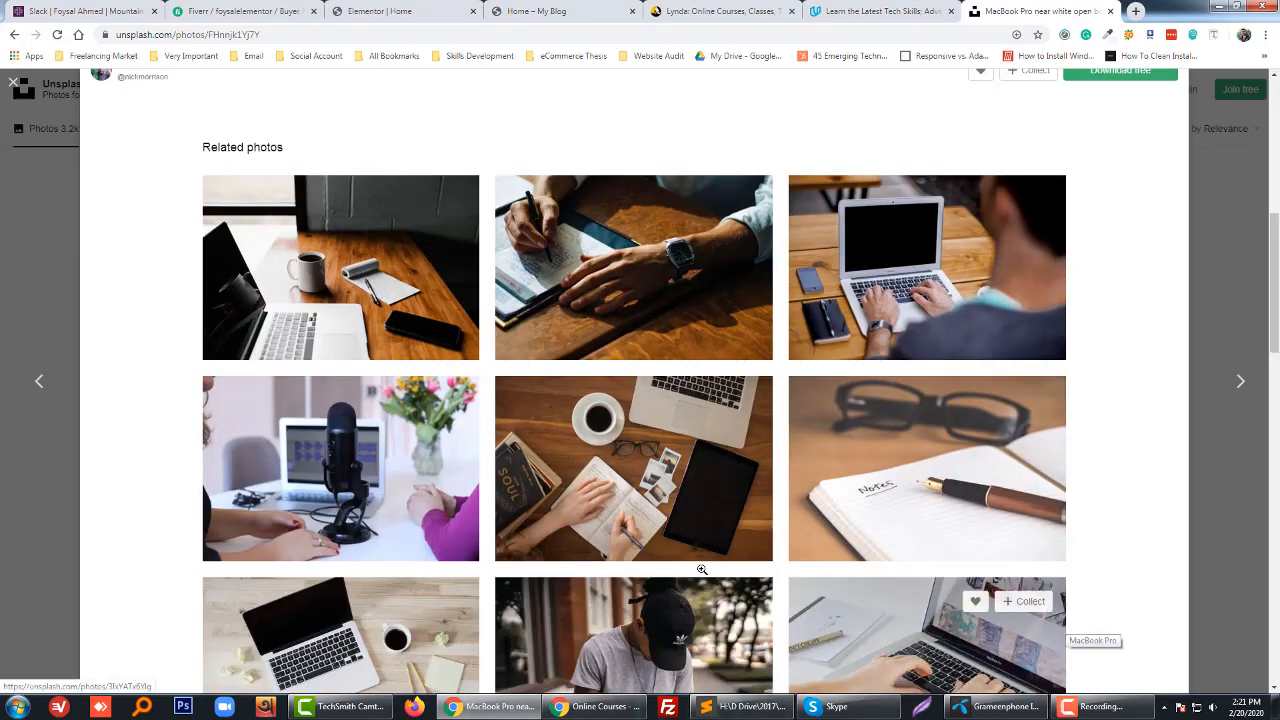
{"action": "scroll", "coordinate": [720, 530], "scroll_direction": "down", "scroll_amount": 1}
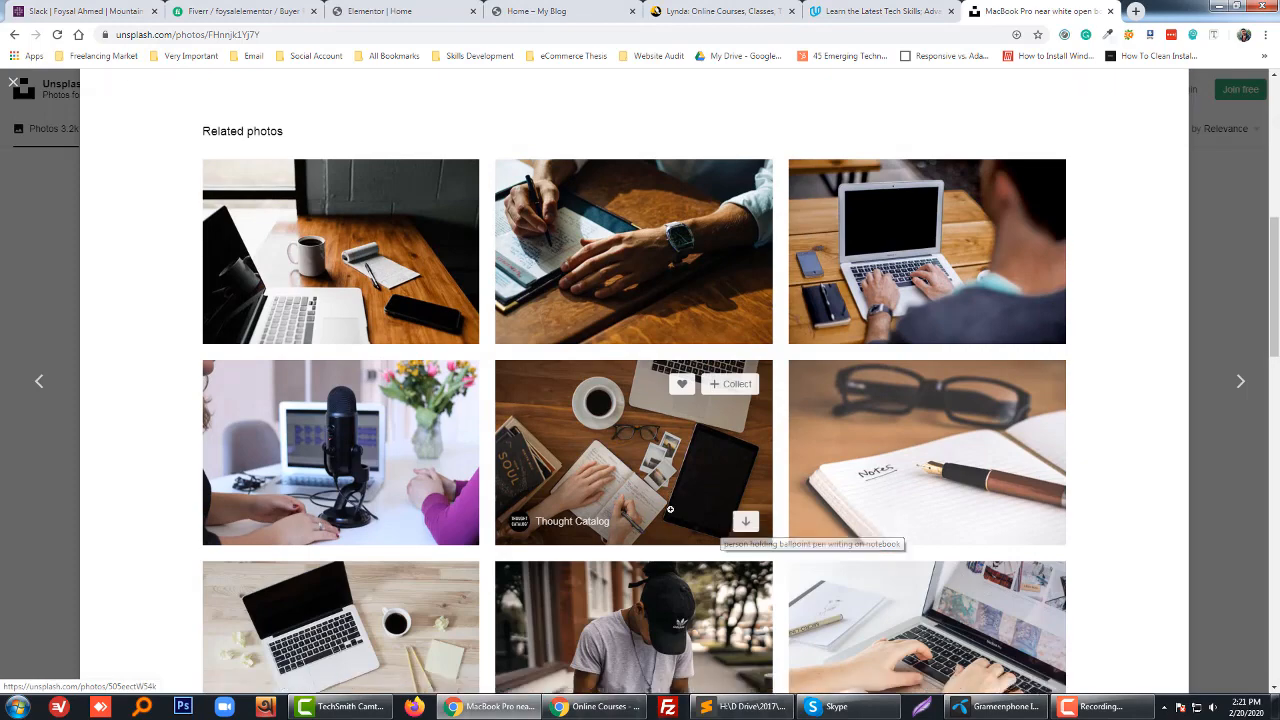
{"action": "scroll", "coordinate": [670, 510], "scroll_direction": "down", "scroll_amount": 1}
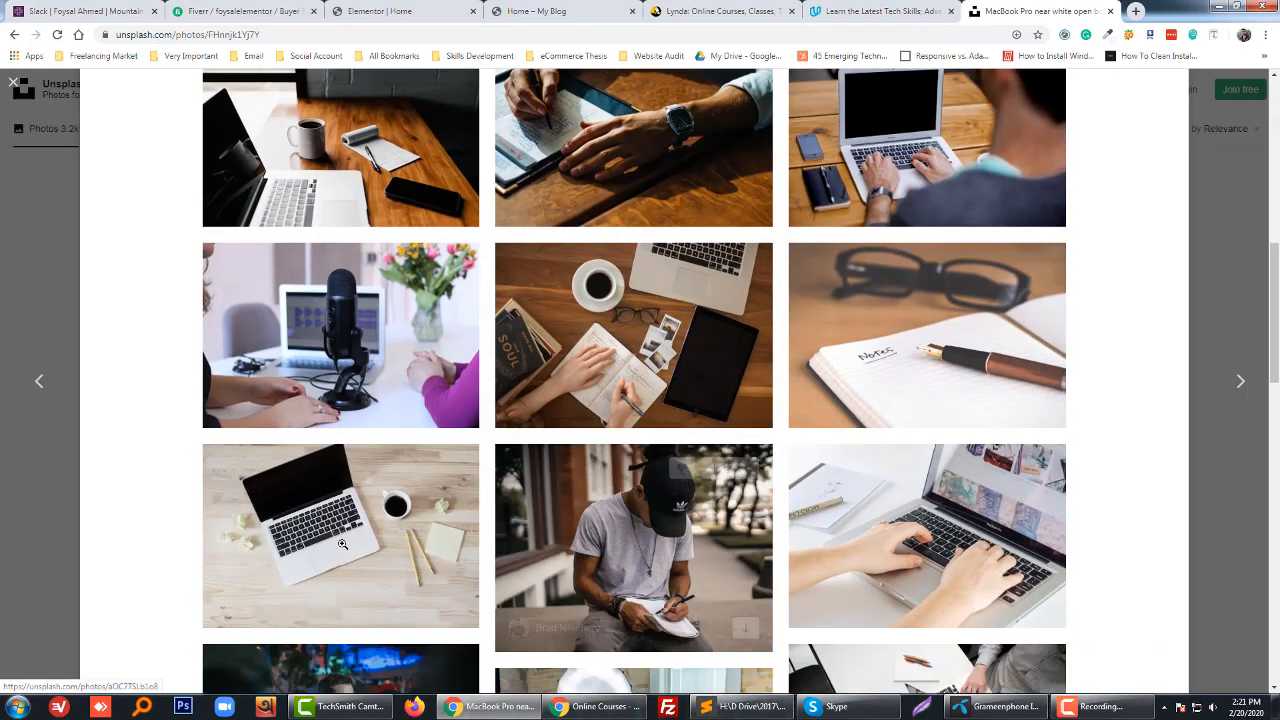
{"action": "scroll", "coordinate": [757, 366], "scroll_direction": "up", "scroll_amount": 4}
{"action": "scroll", "coordinate": [757, 366], "scroll_direction": "up", "scroll_amount": 3}
{"action": "scroll", "coordinate": [713, 414], "scroll_direction": "down", "scroll_amount": 7}
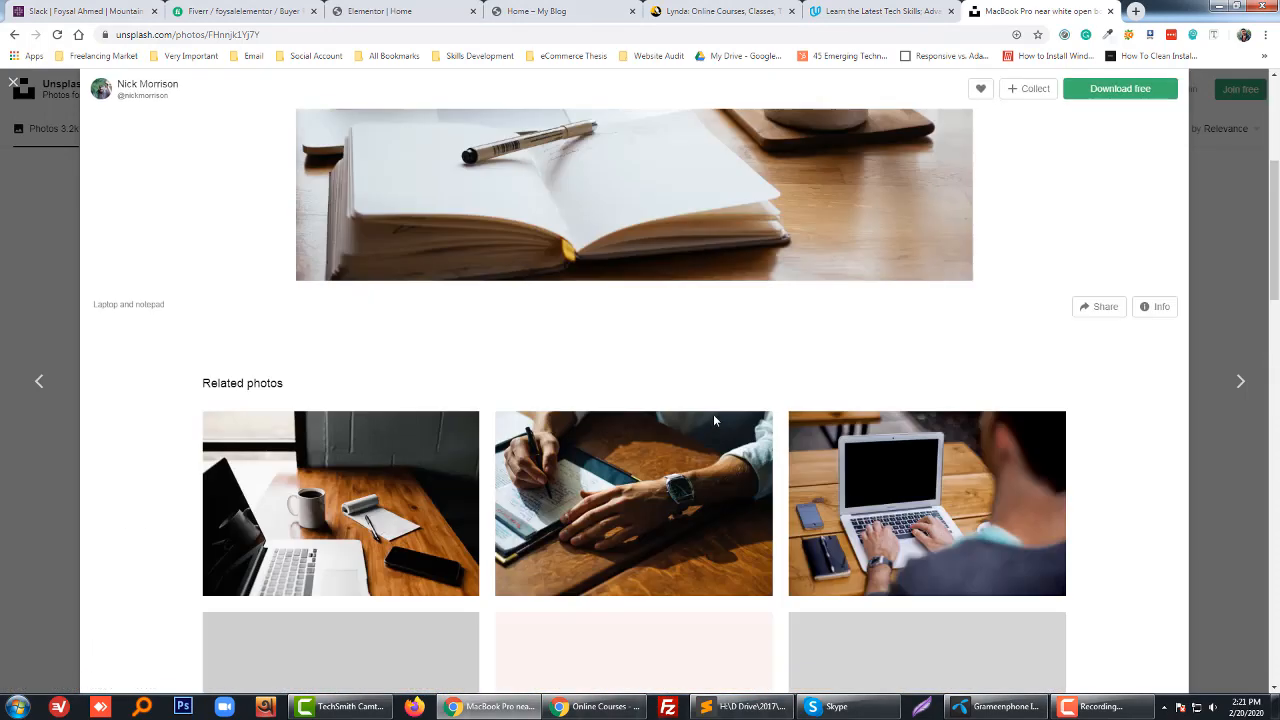
{"action": "scroll", "coordinate": [557, 485], "scroll_direction": "down", "scroll_amount": 2}
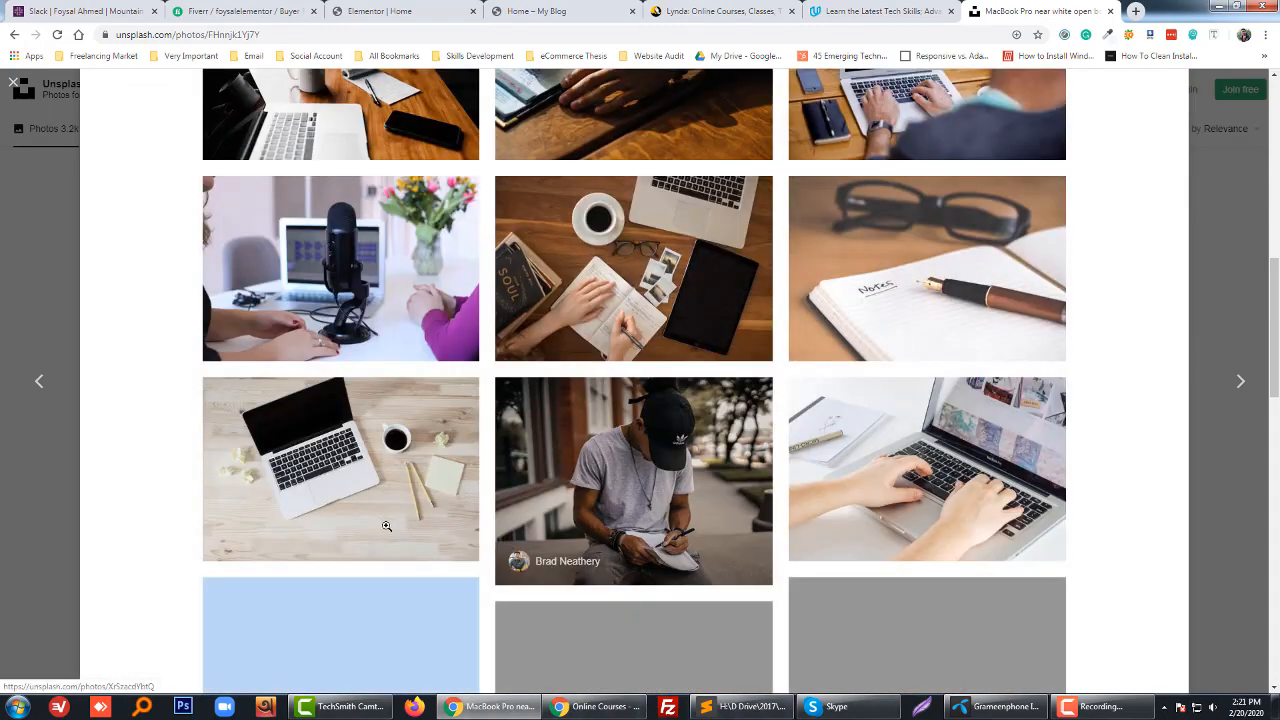
{"action": "scroll", "coordinate": [427, 551], "scroll_direction": "down", "scroll_amount": 2}
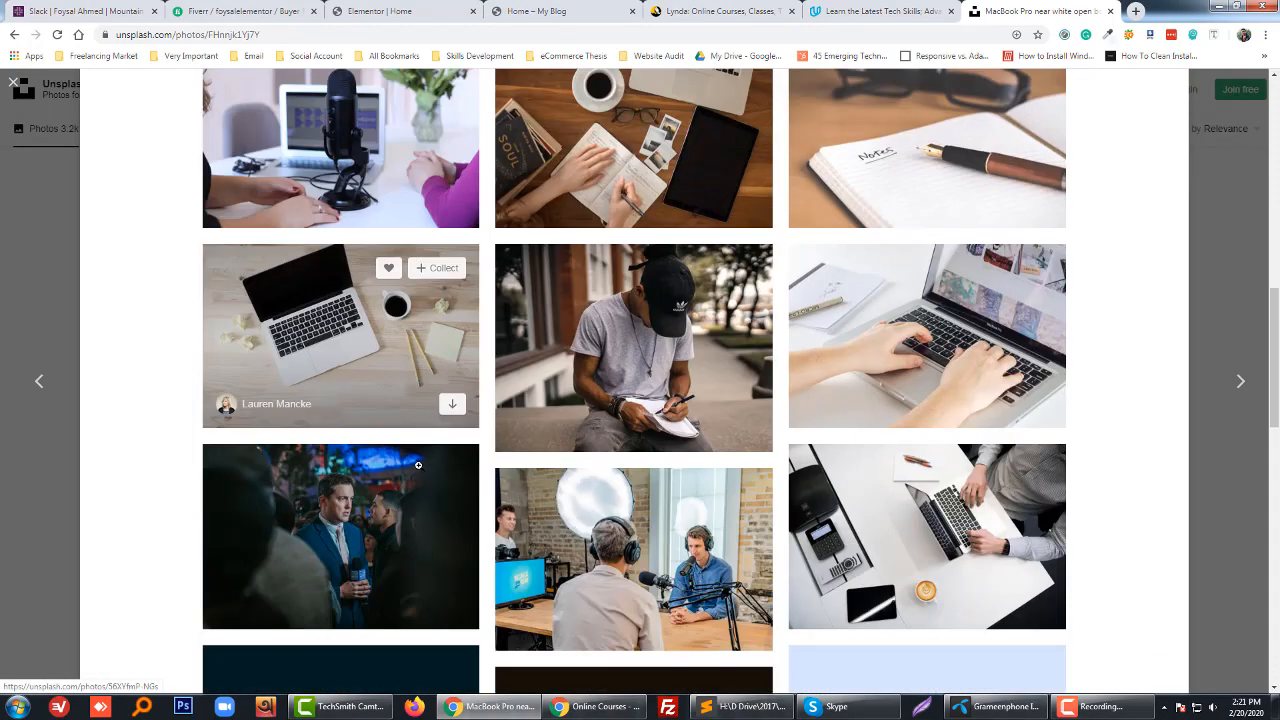
- Open the related photo of a turned-off MacBook and coffee on a wooden desk, and save the image to the computer
{"action": "left_click", "coordinate": [372, 352]}
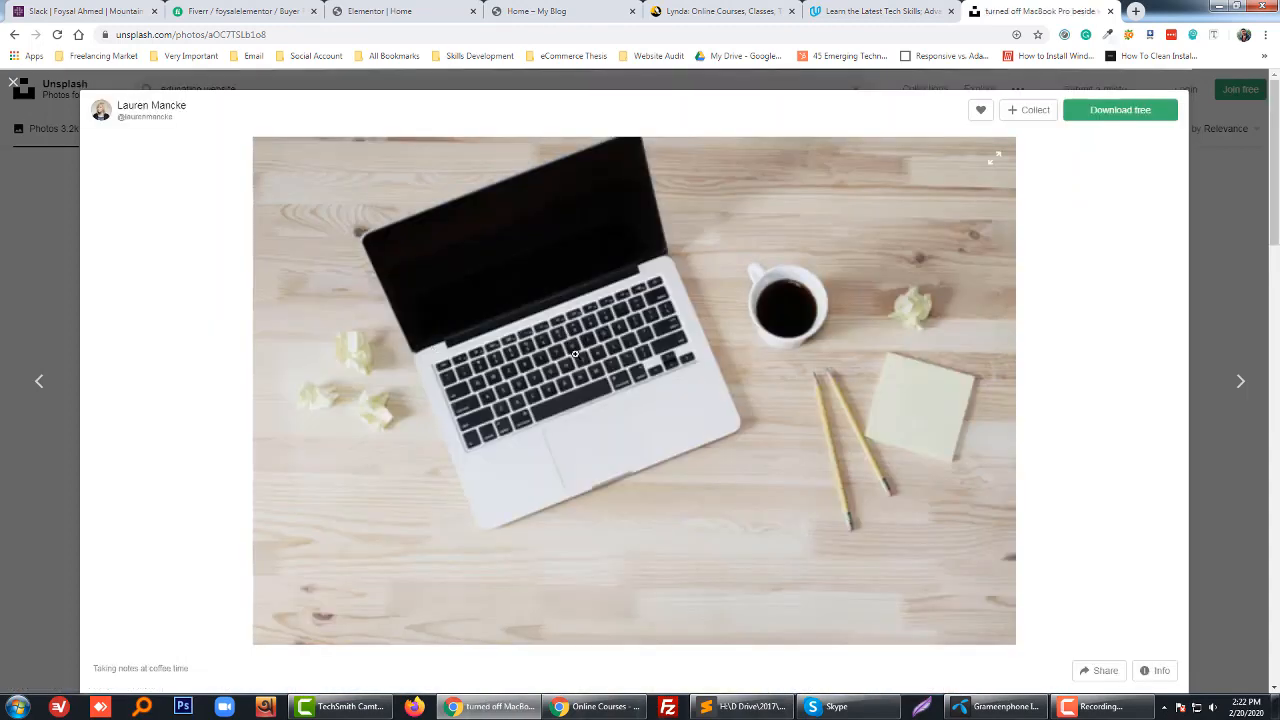
{"action": "right_click", "coordinate": [575, 355]}
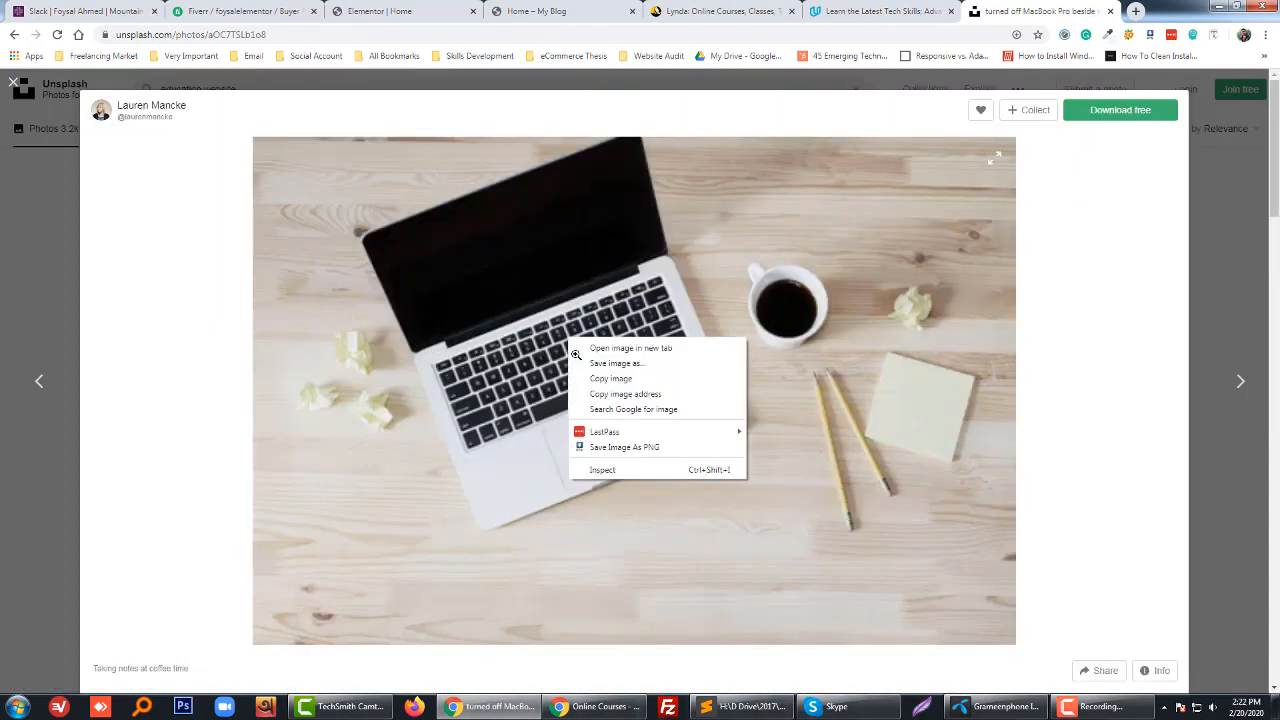
{"action": "left_click", "coordinate": [612, 365]}
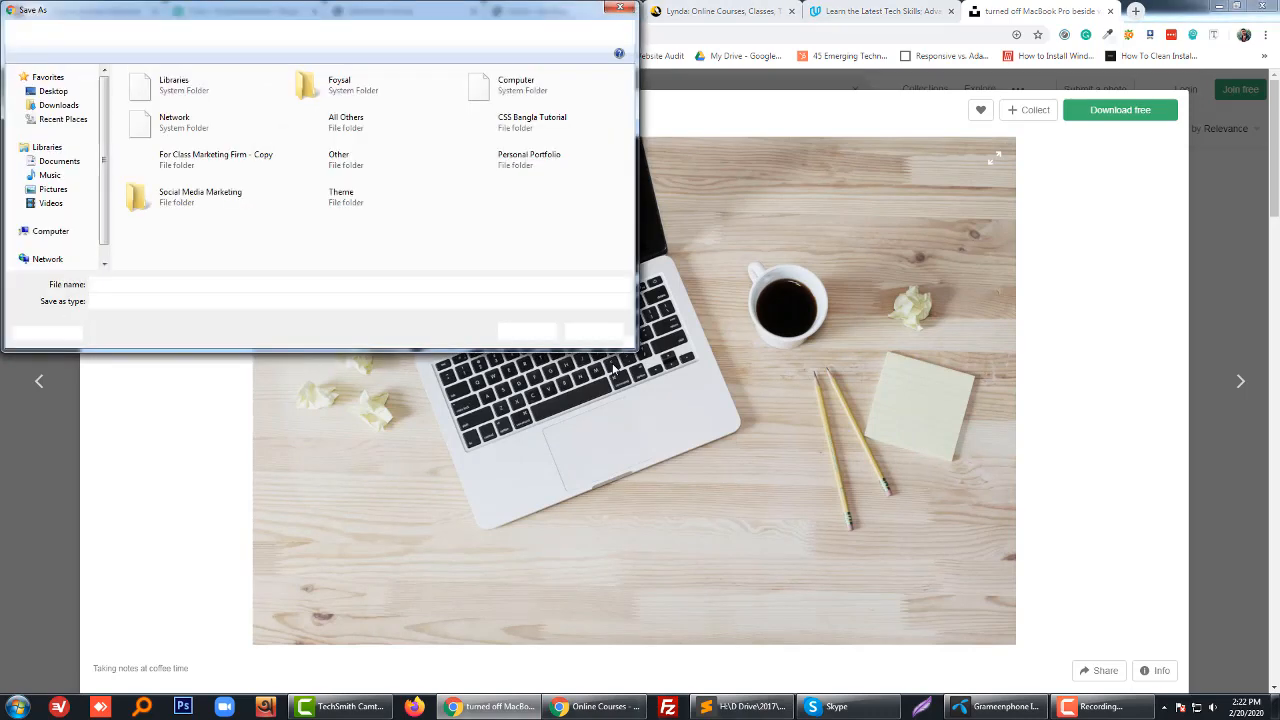
{"action": "left_click", "coordinate": [508, 331]}
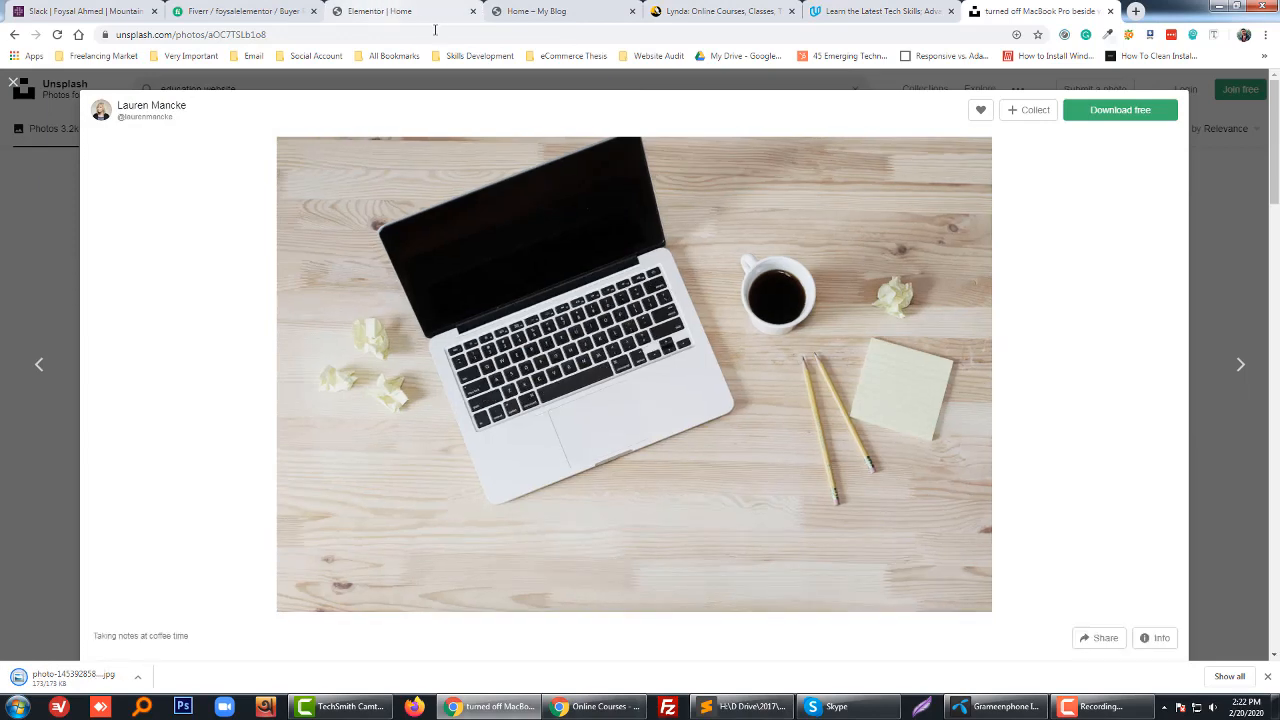
- Back in Elementor, give the new section a Classic background and open the media library for its background image
{"action": "left_click", "coordinate": [435, 14]}
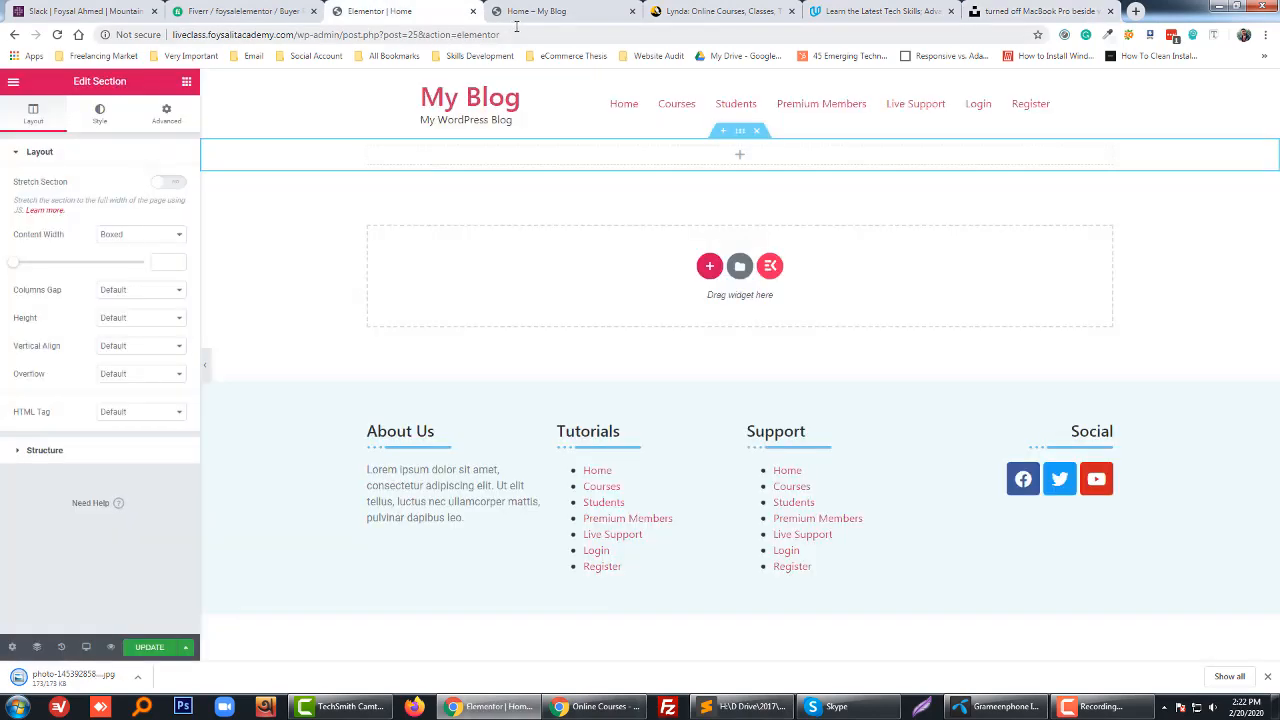
{"action": "left_click", "coordinate": [101, 114]}
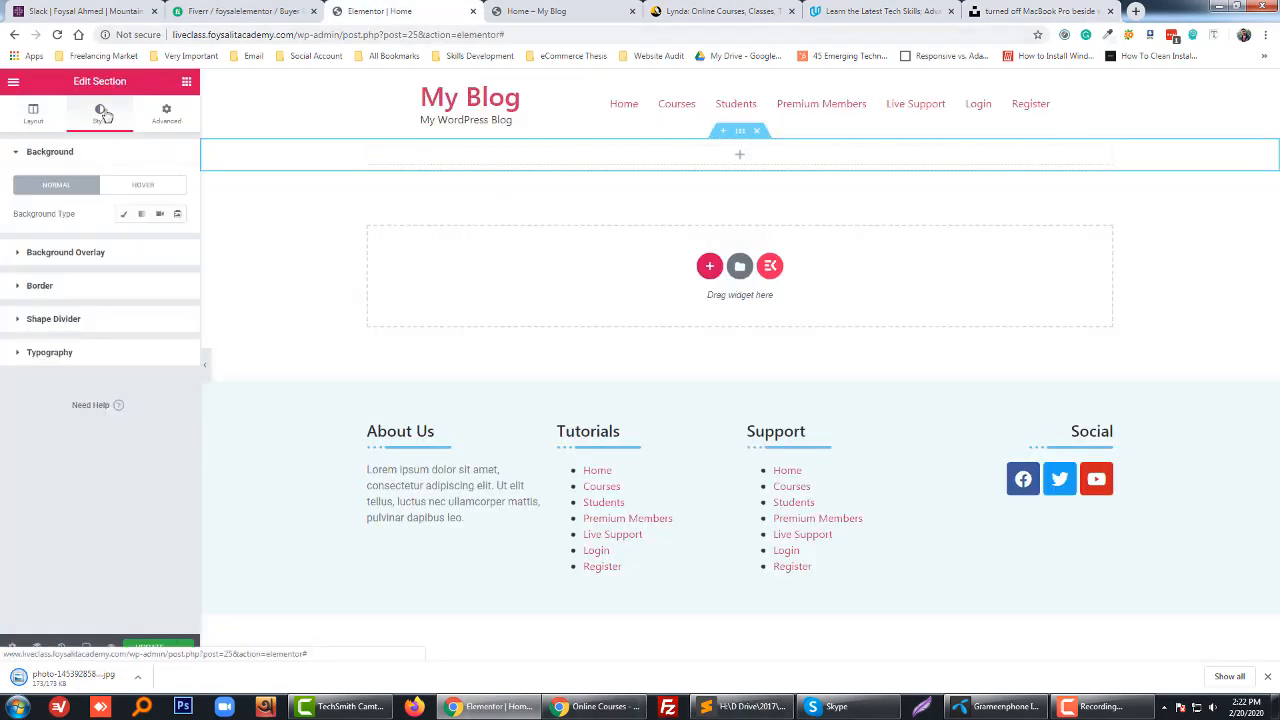
{"action": "left_click", "coordinate": [123, 213]}
{"action": "left_click", "coordinate": [113, 325]}
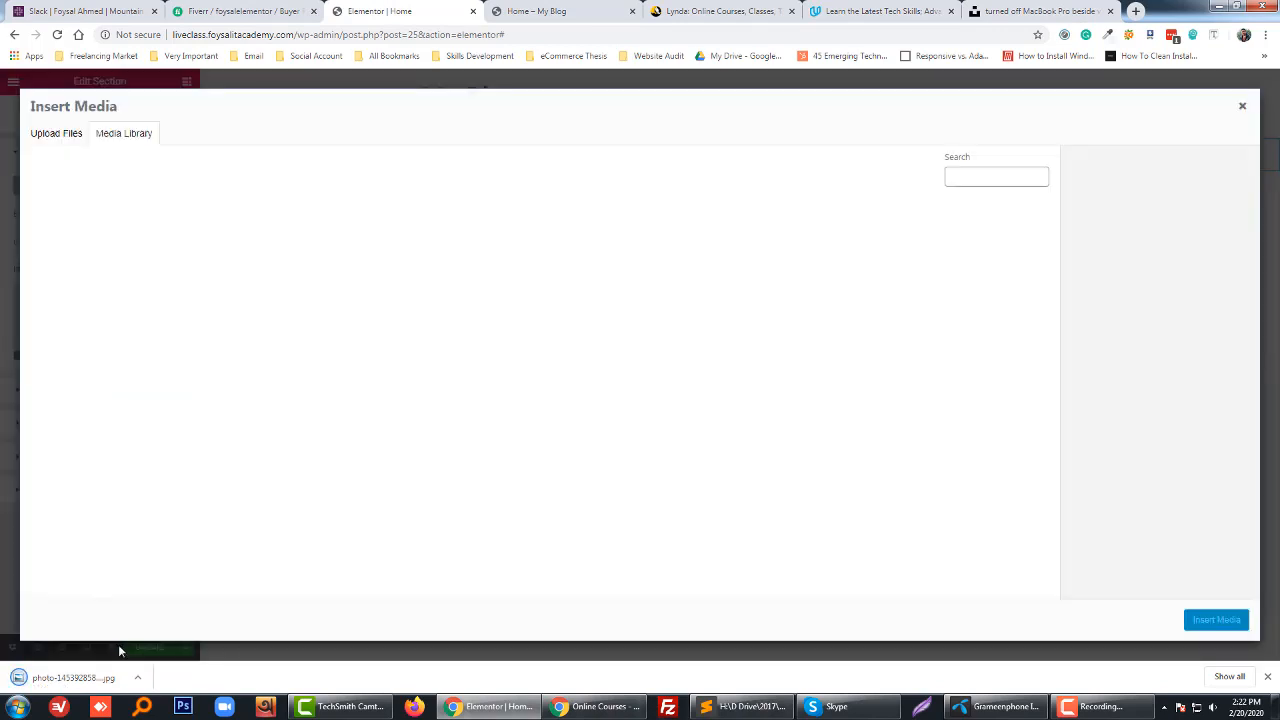
- Show the downloaded laptop photo in its folder and upload it to the media library
{"action": "left_click", "coordinate": [137, 679]}
{"action": "left_click", "coordinate": [164, 636]}
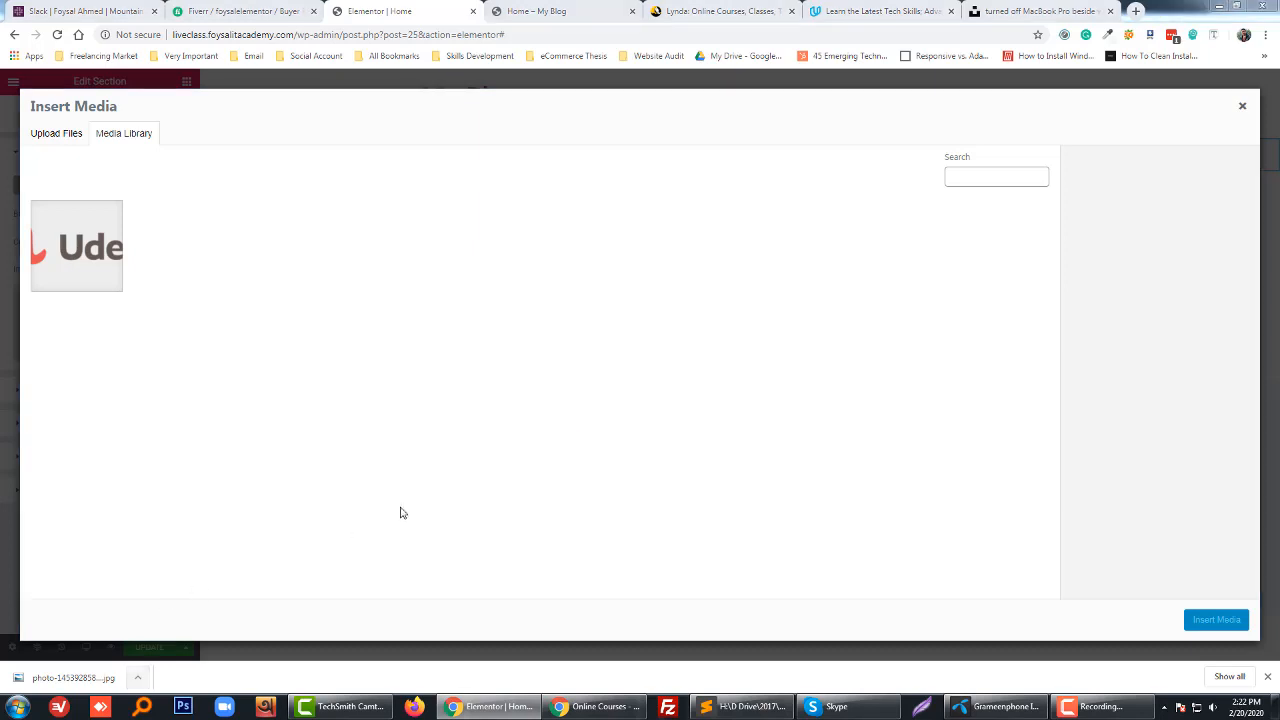
{"action": "left_click_drag", "start_coordinate": [201, 337], "coordinate": [883, 353]}
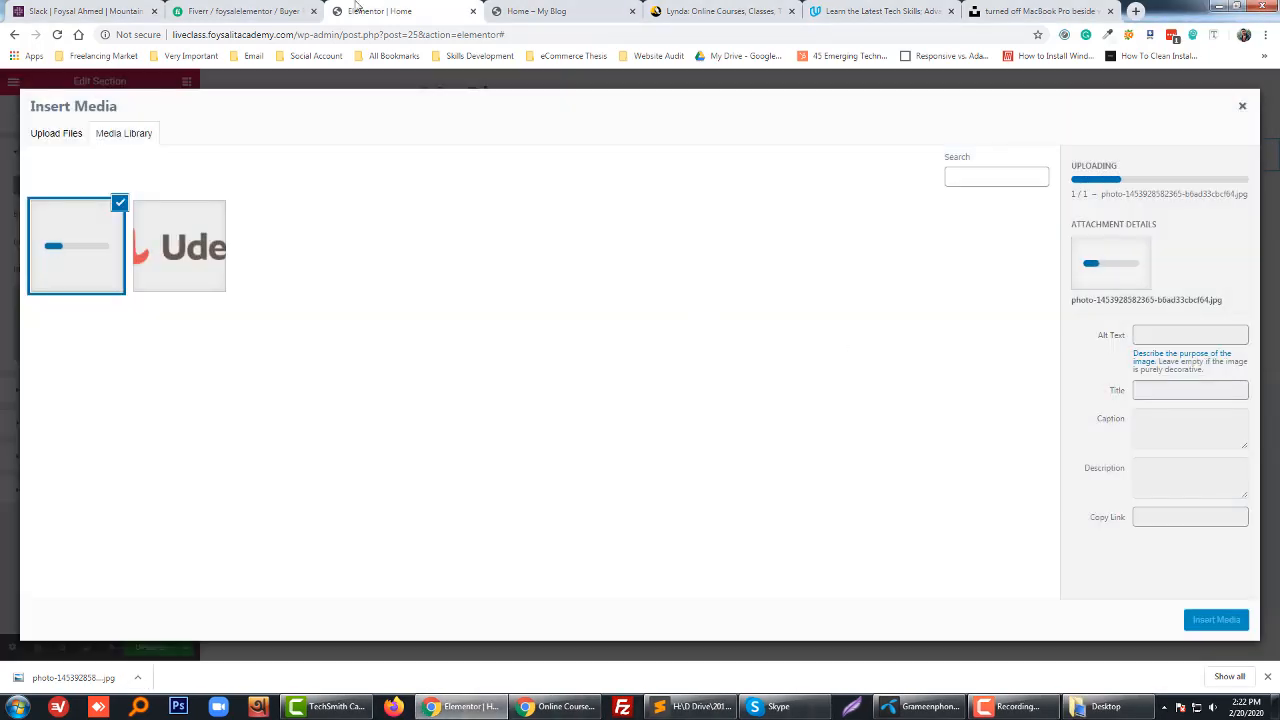
- Review the hero banner layouts and text on the Lynda, Udacity and Udemy home pages
{"action": "left_click", "coordinate": [720, 11]}
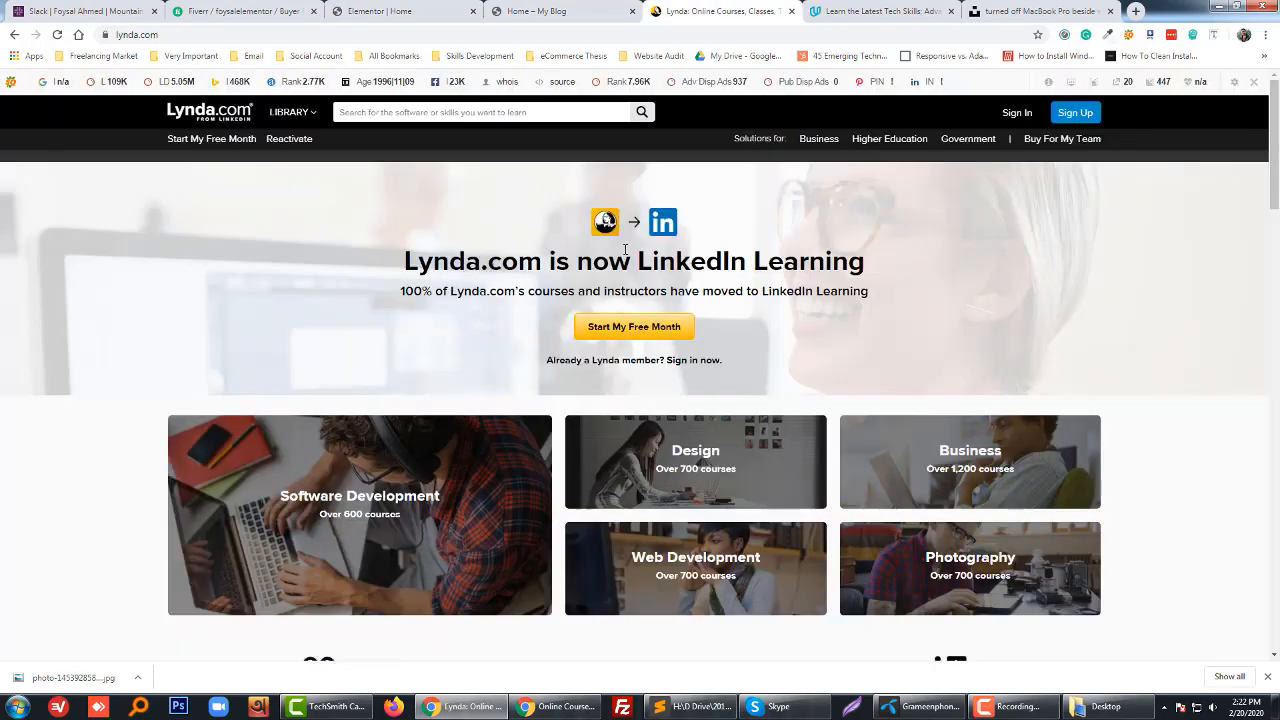
{"action": "left_click", "coordinate": [826, 11]}
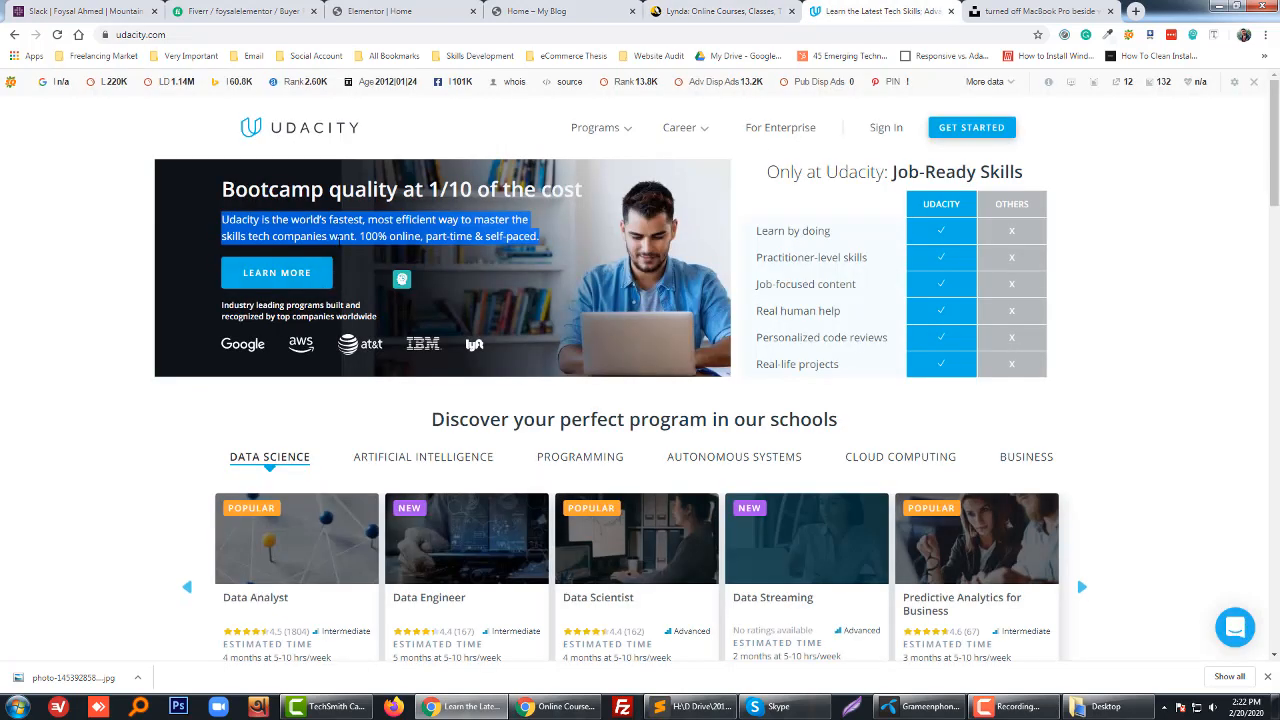
{"action": "left_click", "coordinate": [358, 221]}
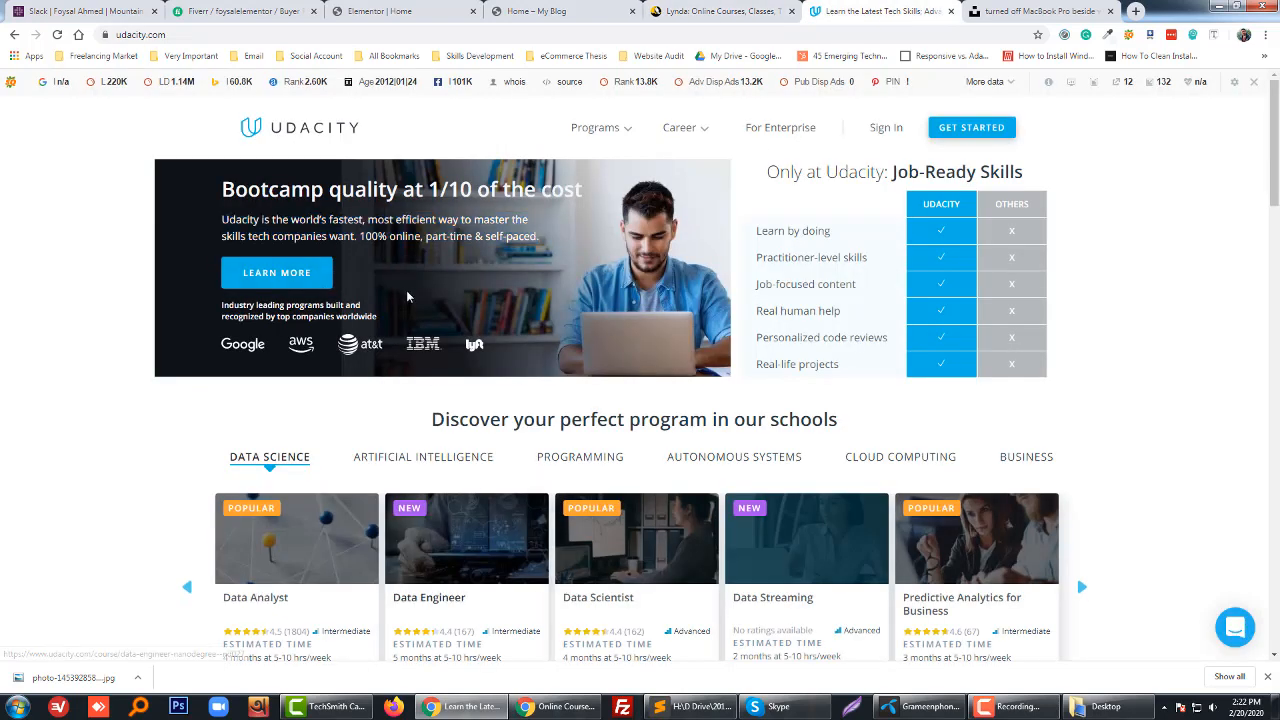
{"action": "left_click", "coordinate": [540, 706]}
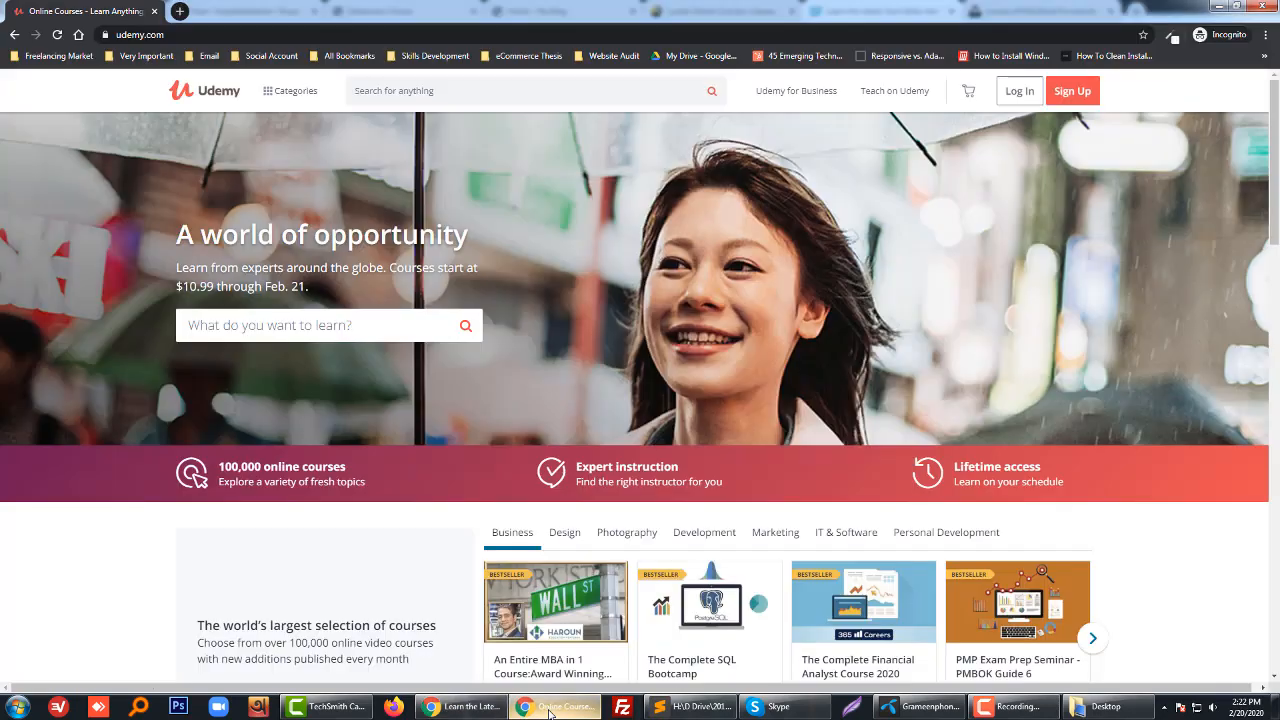
- After checking Udemy's hero text, return to Elementor and insert the uploaded laptop photo as the section's background image
{"action": "left_click_drag", "start_coordinate": [180, 225], "coordinate": [397, 289]}
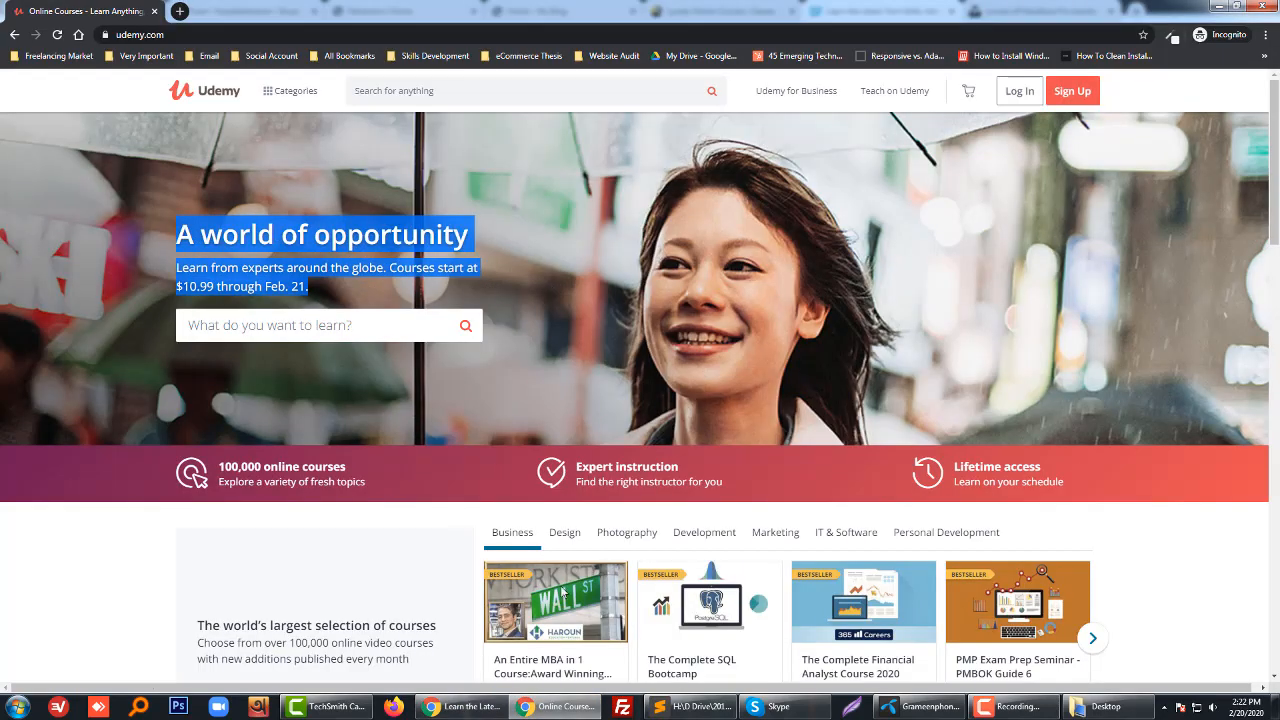
{"action": "key", "text": "alt+Tab"}
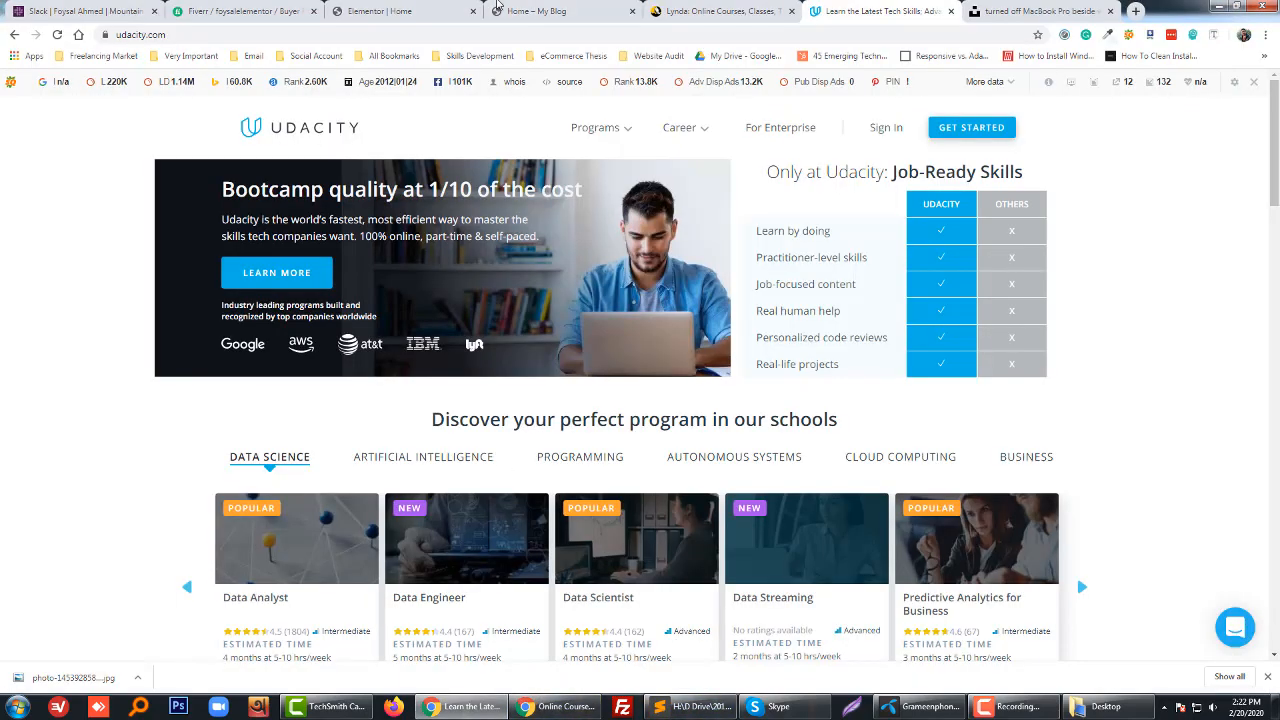
{"action": "key", "text": "alt+Tab"}
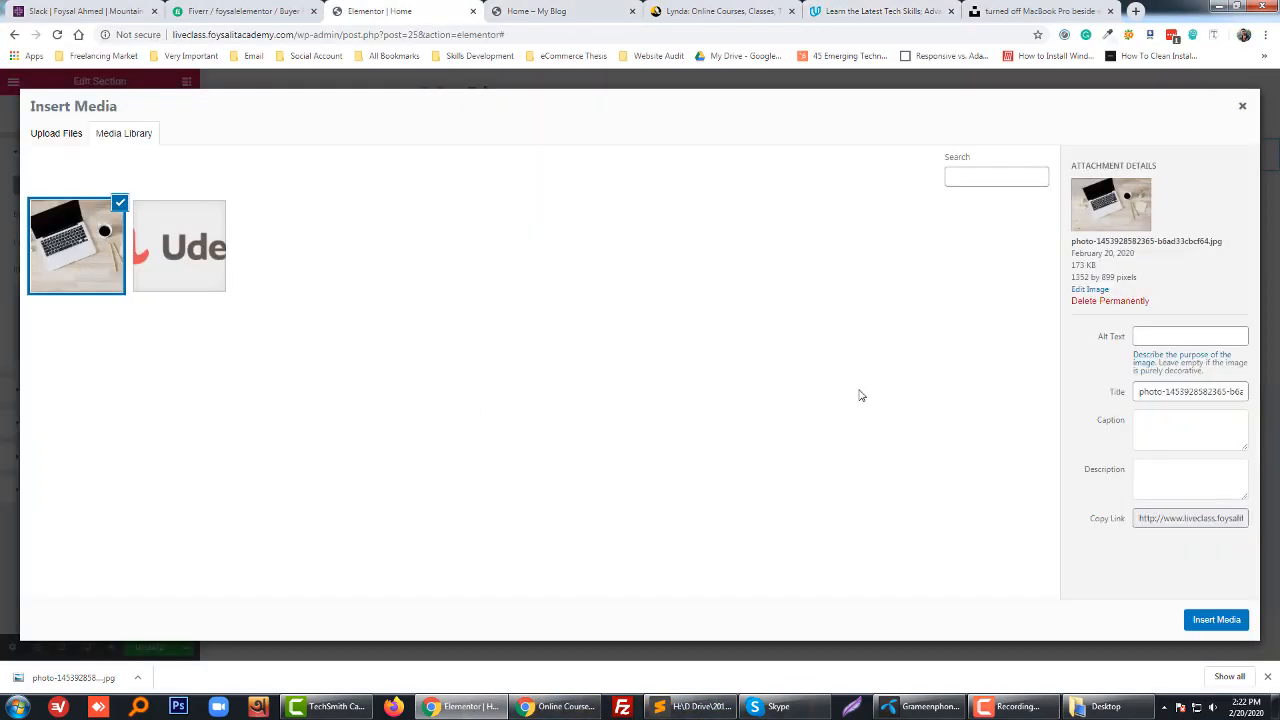
{"action": "left_click", "coordinate": [1196, 620]}
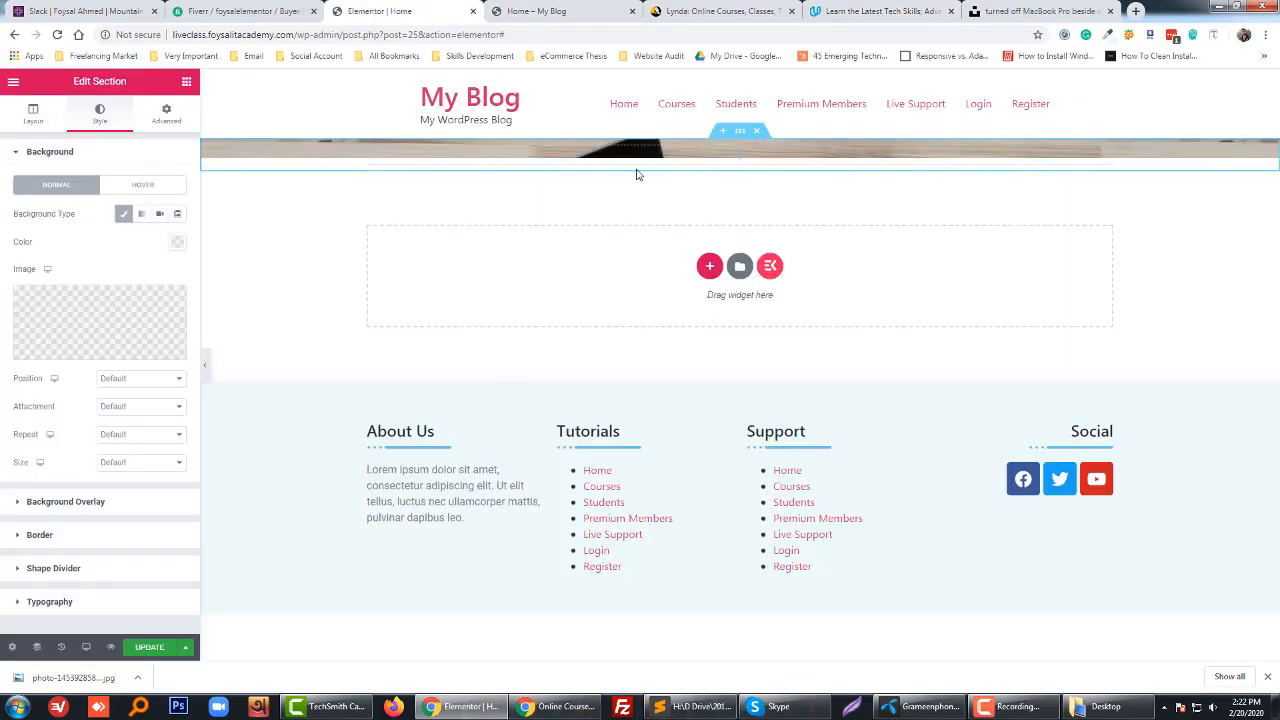
- Search the widget library for a suitable hero text widget using "head" and "title"
{"action": "left_click", "coordinate": [186, 83]}
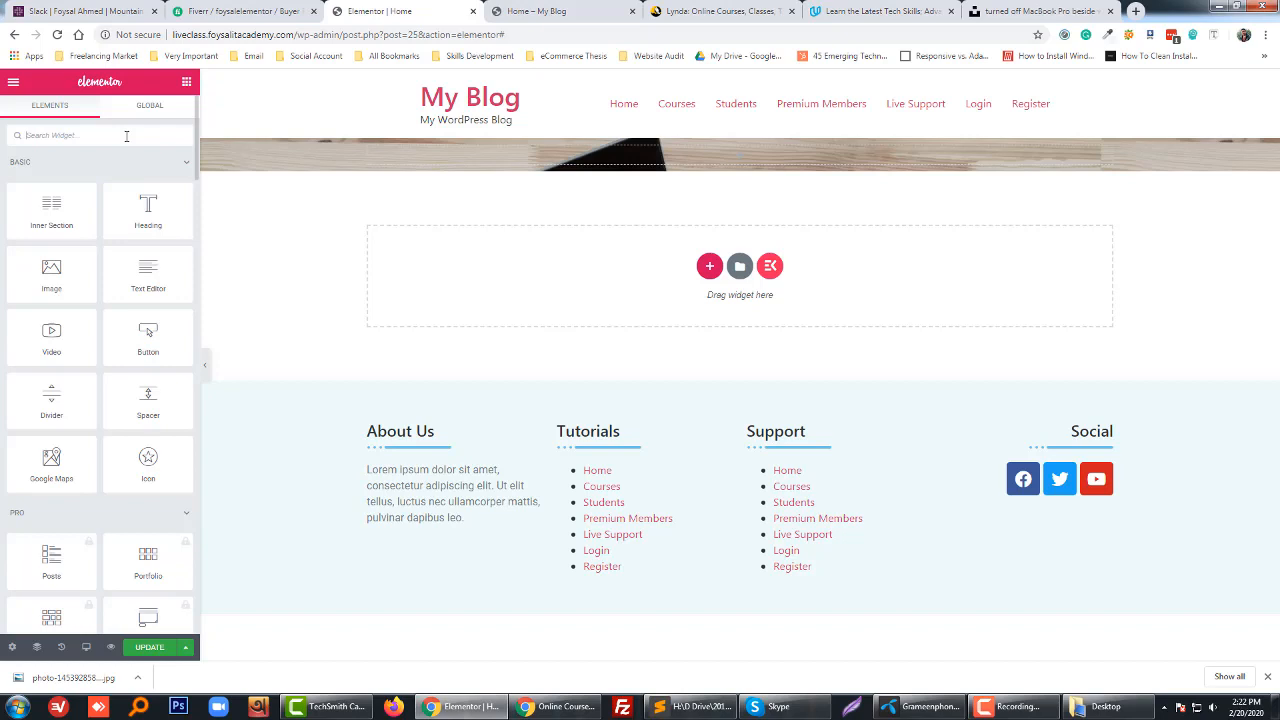
{"action": "type", "text": "t"}
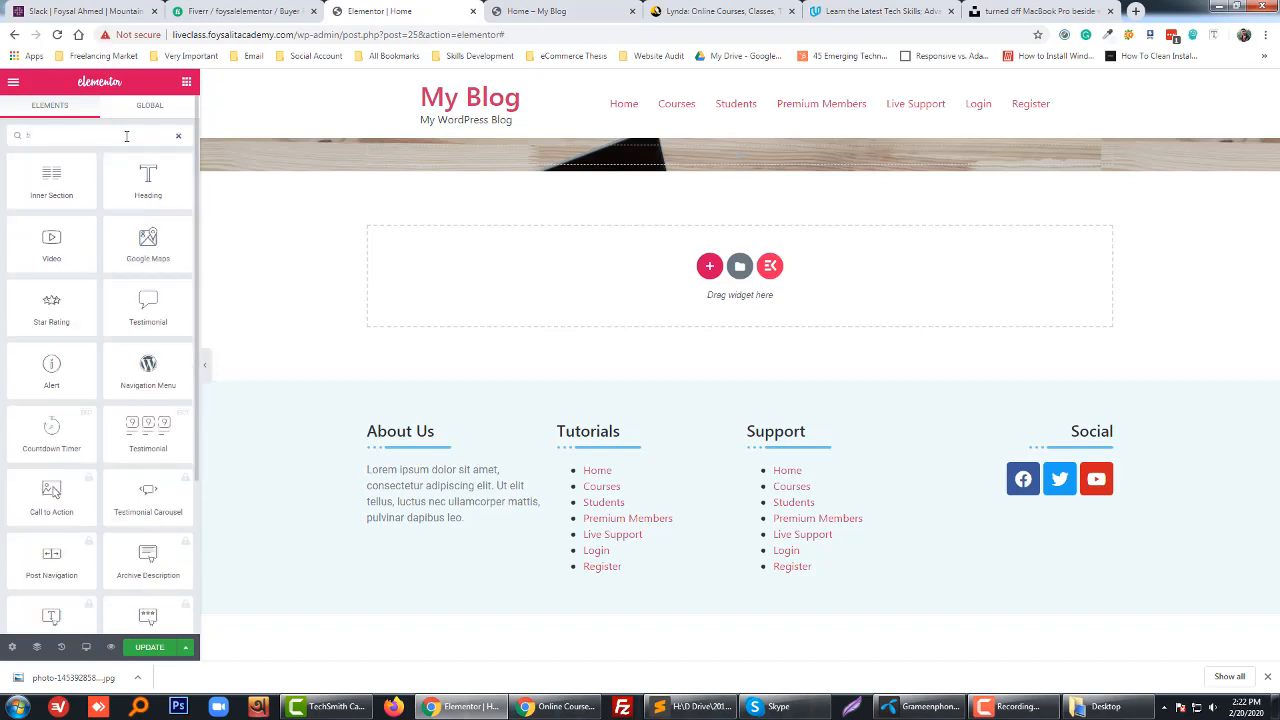
{"action": "key", "text": "BackSpace"}
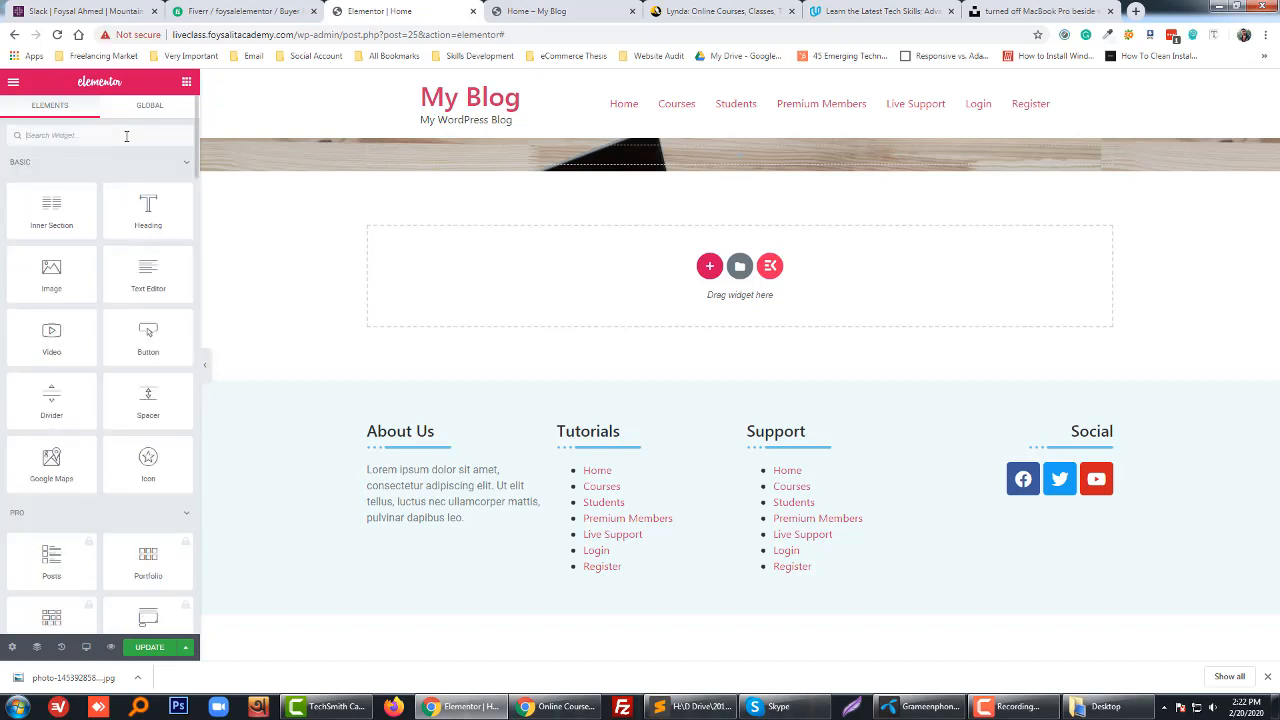
{"action": "type", "text": "ad"}
{"action": "key", "text": "BackSpace"}
{"action": "key", "text": "BackSpace"}
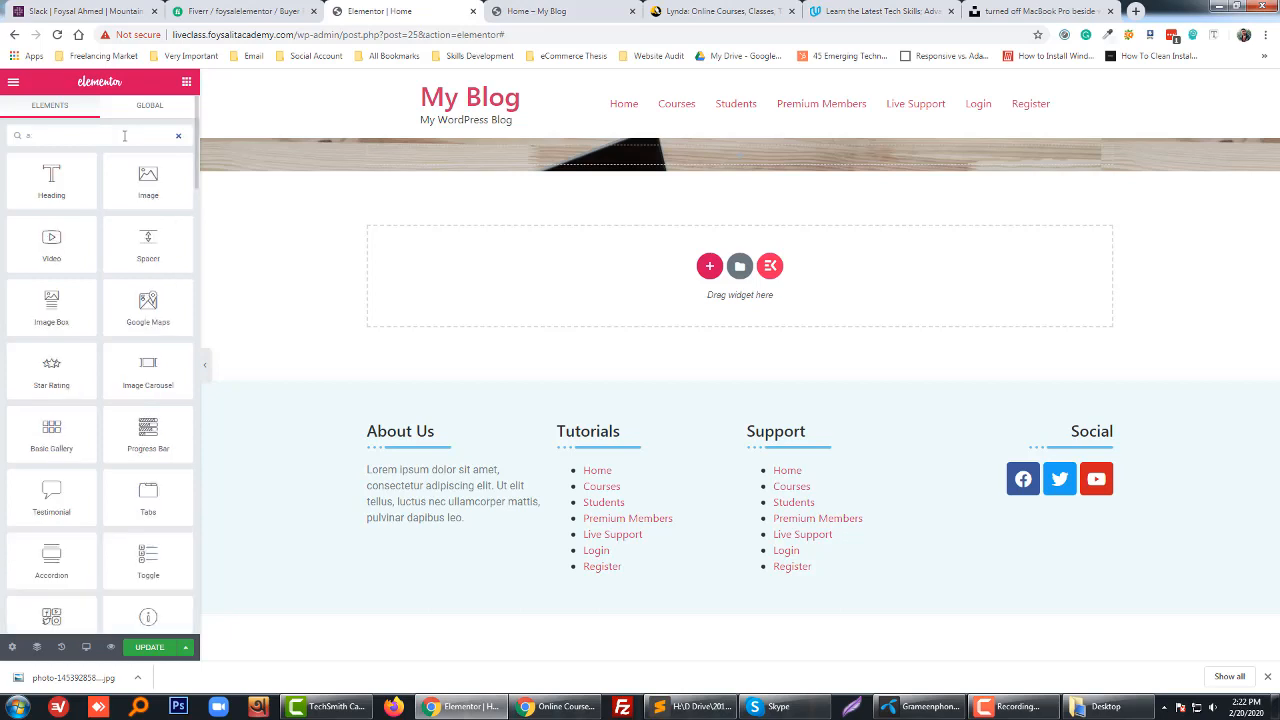
{"action": "type", "text": "head"}
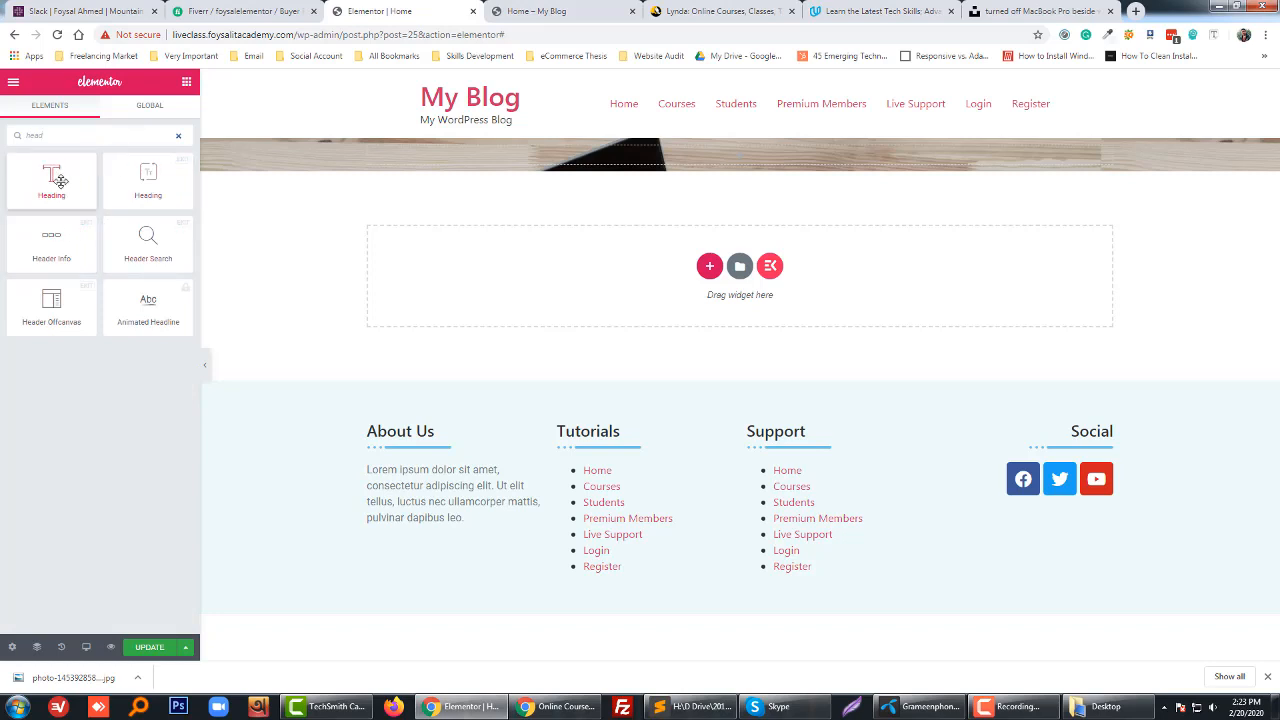
{"action": "left_click_drag", "start_coordinate": [59, 181], "coordinate": [45, 153]}
{"action": "double_click", "coordinate": [38, 139]}
{"action": "type", "text": "title"}
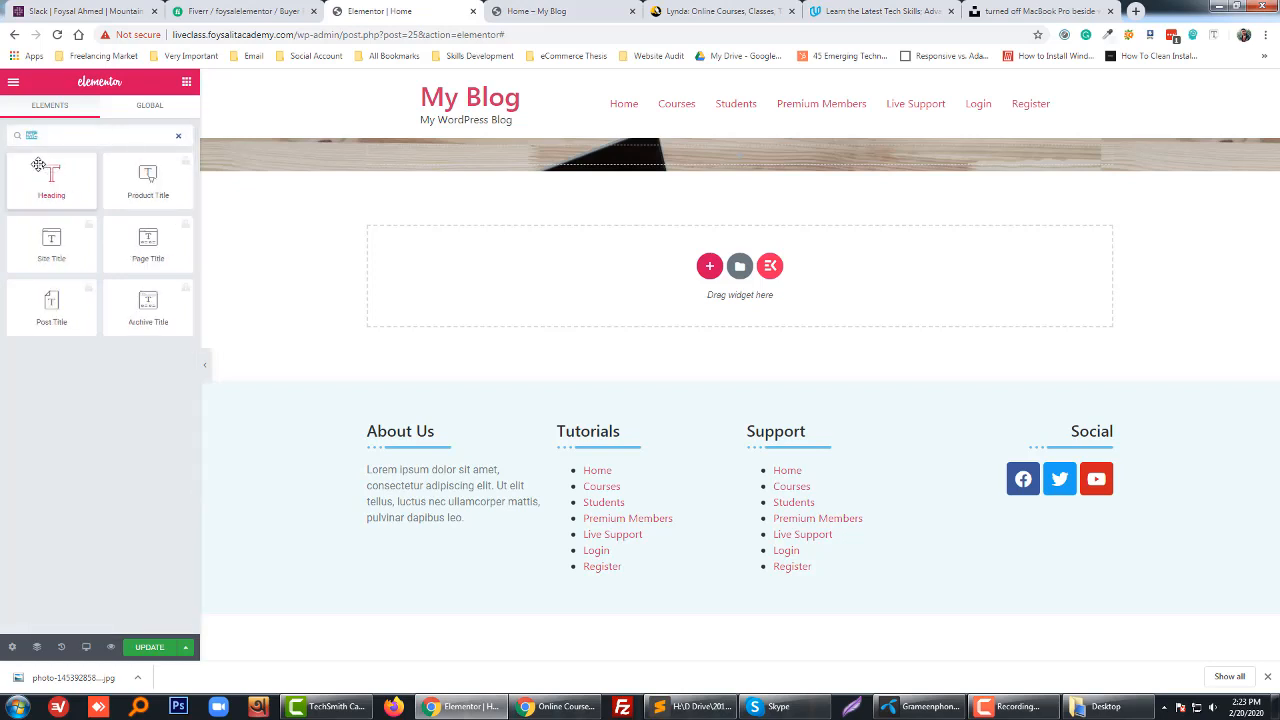
- Search for "headline" and try to add the Animated Headline widget to the page
{"action": "type", "text": "headline"}
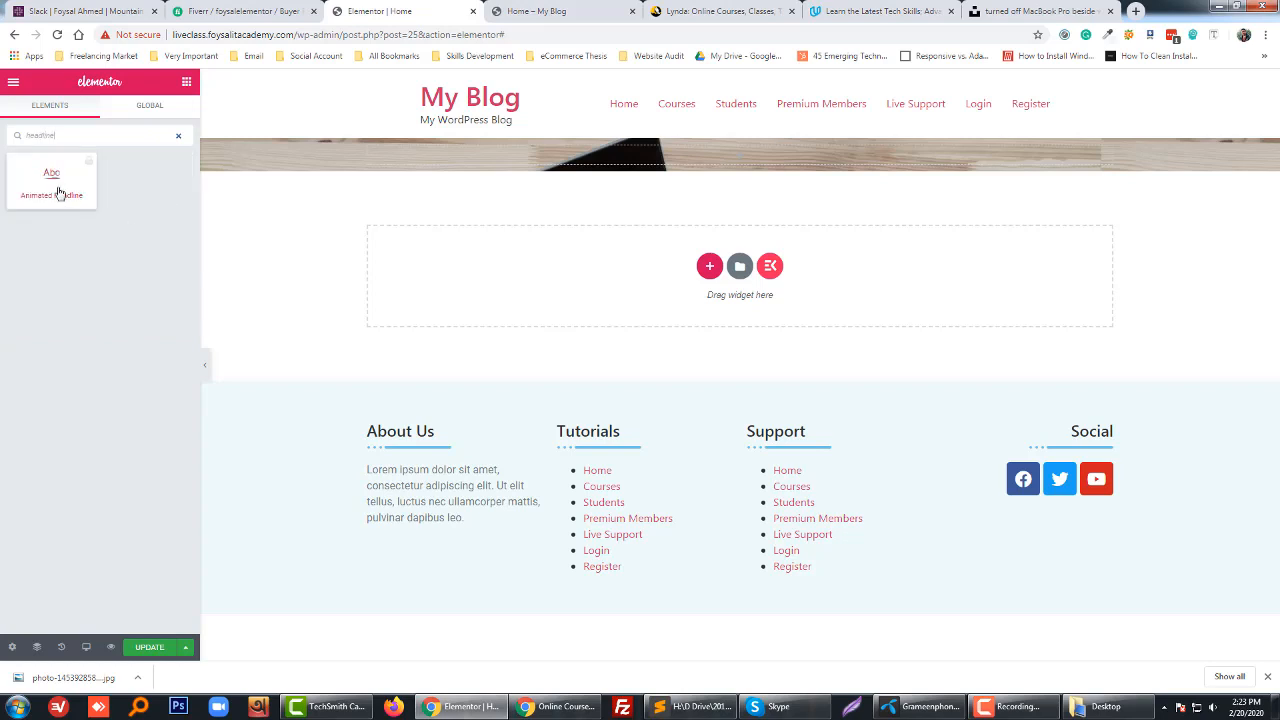
{"action": "left_click_drag", "start_coordinate": [58, 193], "coordinate": [570, 276]}
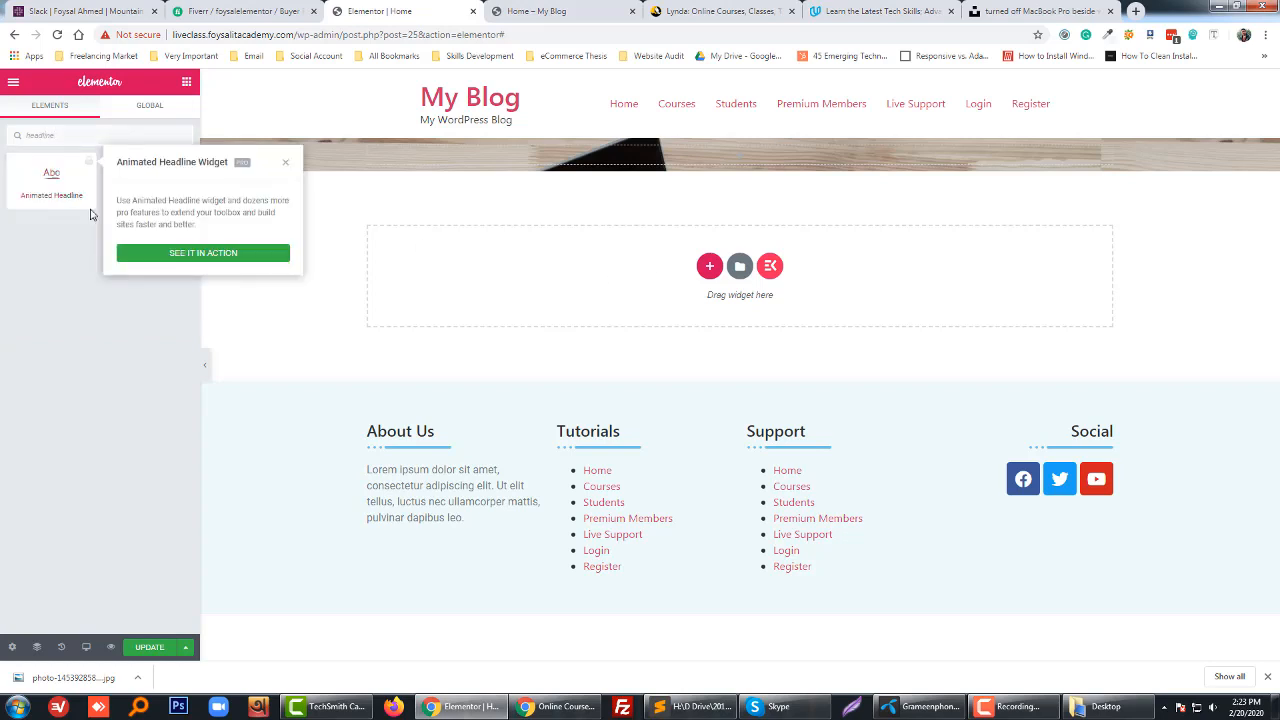
{"action": "left_click", "coordinate": [60, 136]}
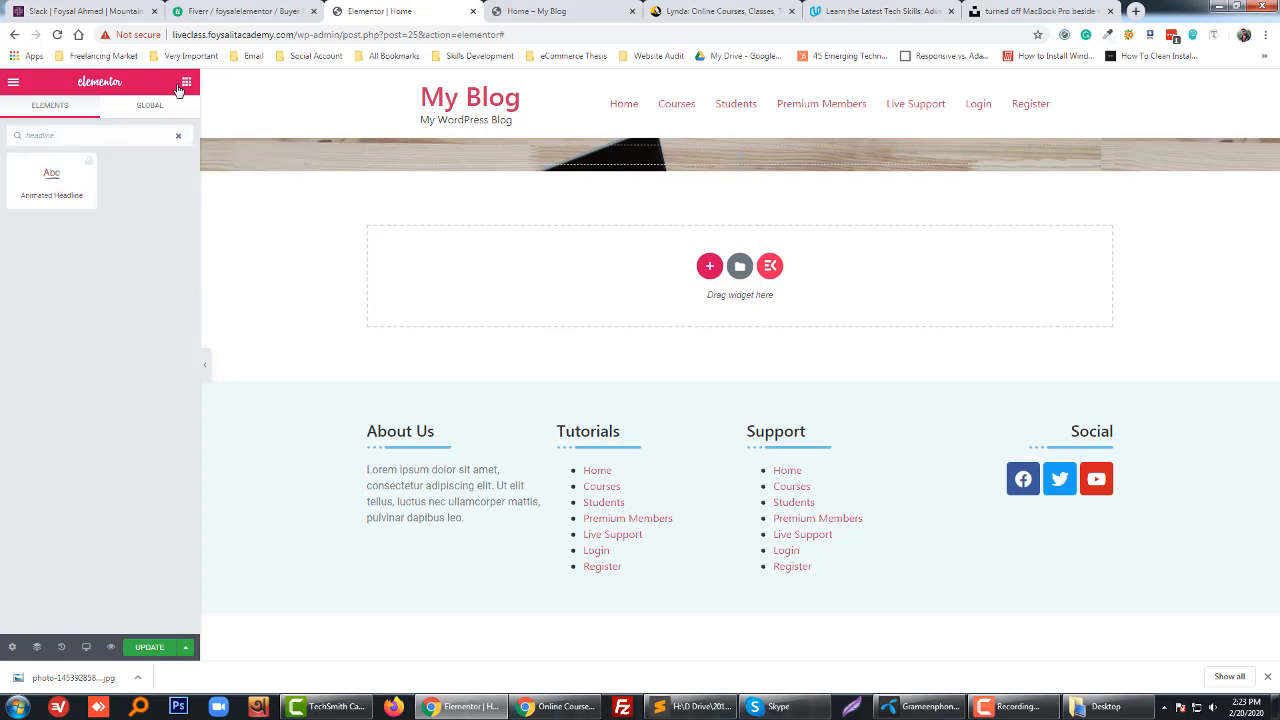
- Search the widgets for "head" and place the ElementsKit Heading widget in the hero section
{"action": "double_click", "coordinate": [88, 140]}
{"action": "type", "text": "head"}
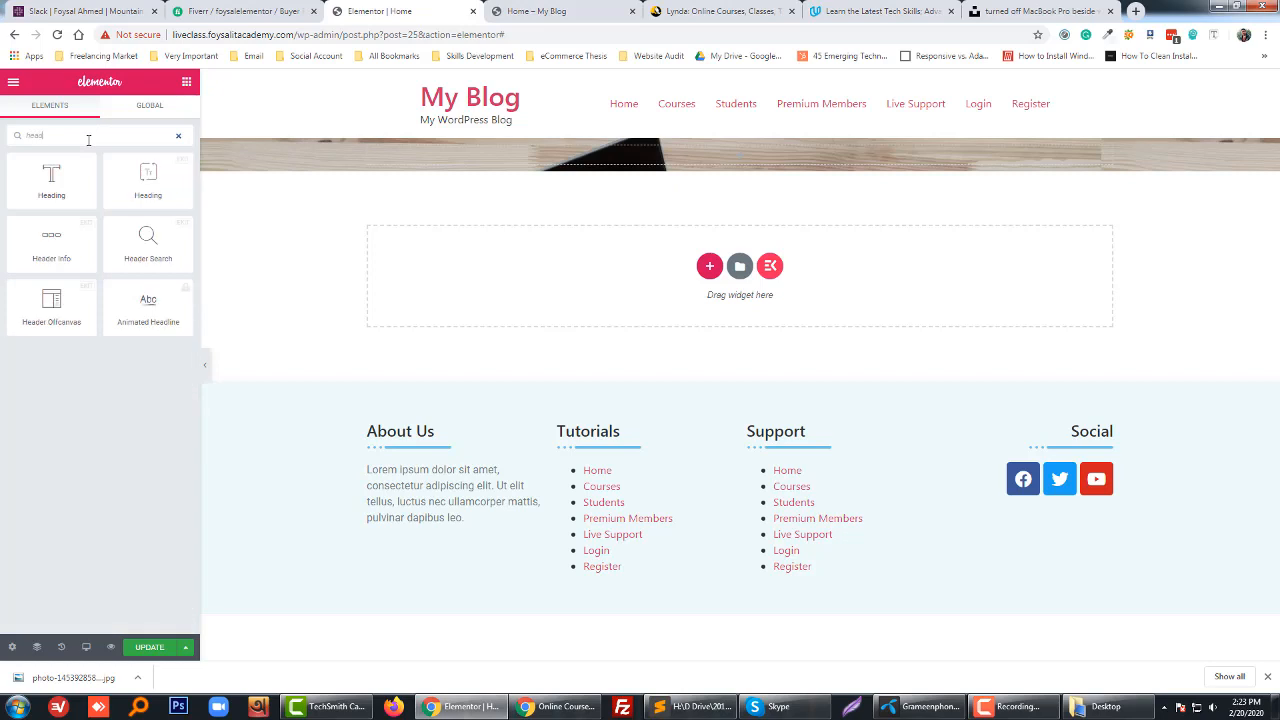
{"action": "left_click_drag", "start_coordinate": [157, 183], "coordinate": [690, 163]}
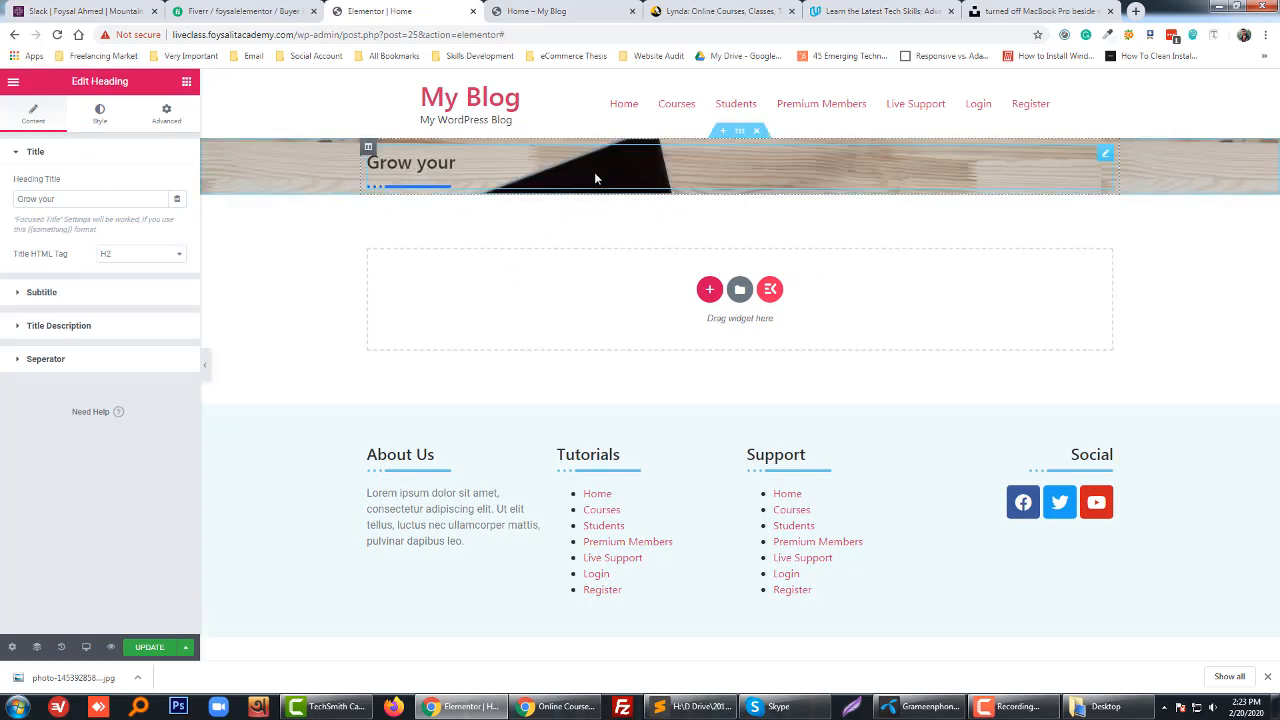
- Replace the heading's title text with "Welcome to FOYSAL IT Academy"
{"action": "left_click", "coordinate": [116, 202]}
{"action": "key", "text": "ctrl+a"}
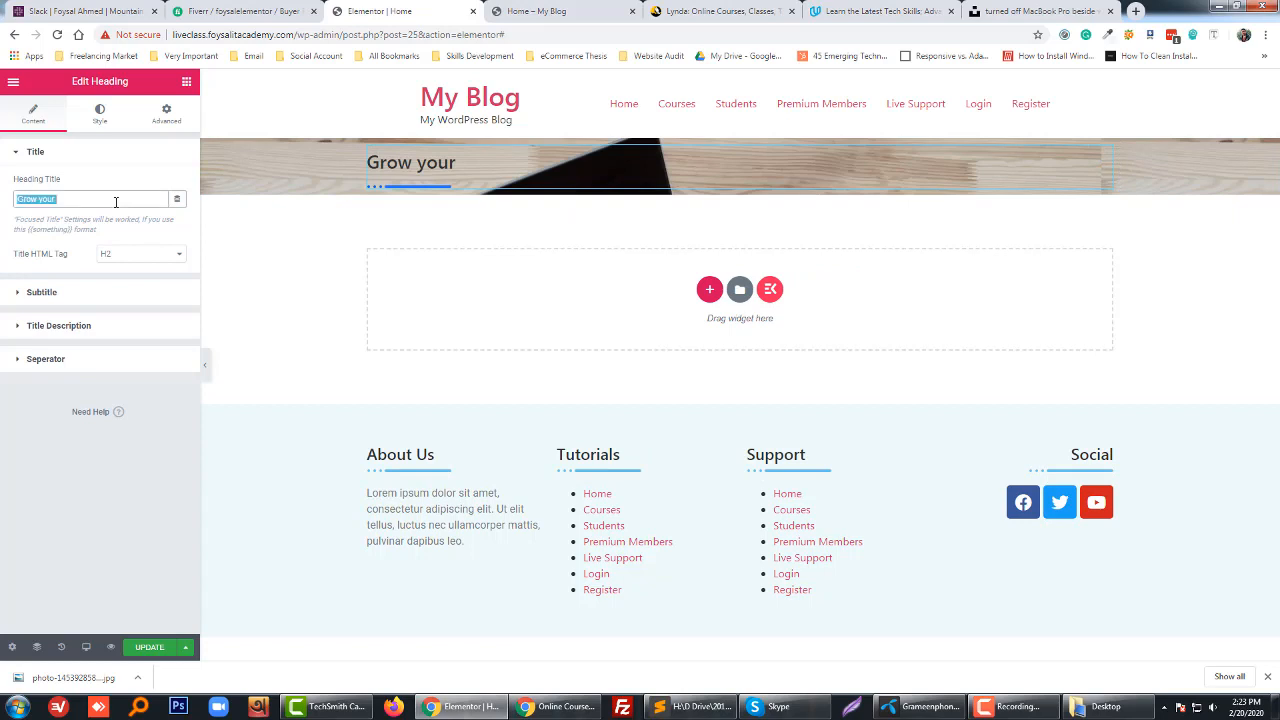
{"action": "key", "text": "BackSpace"}
{"action": "type", "text": "Welcome to FOYSAL IT Academy"}
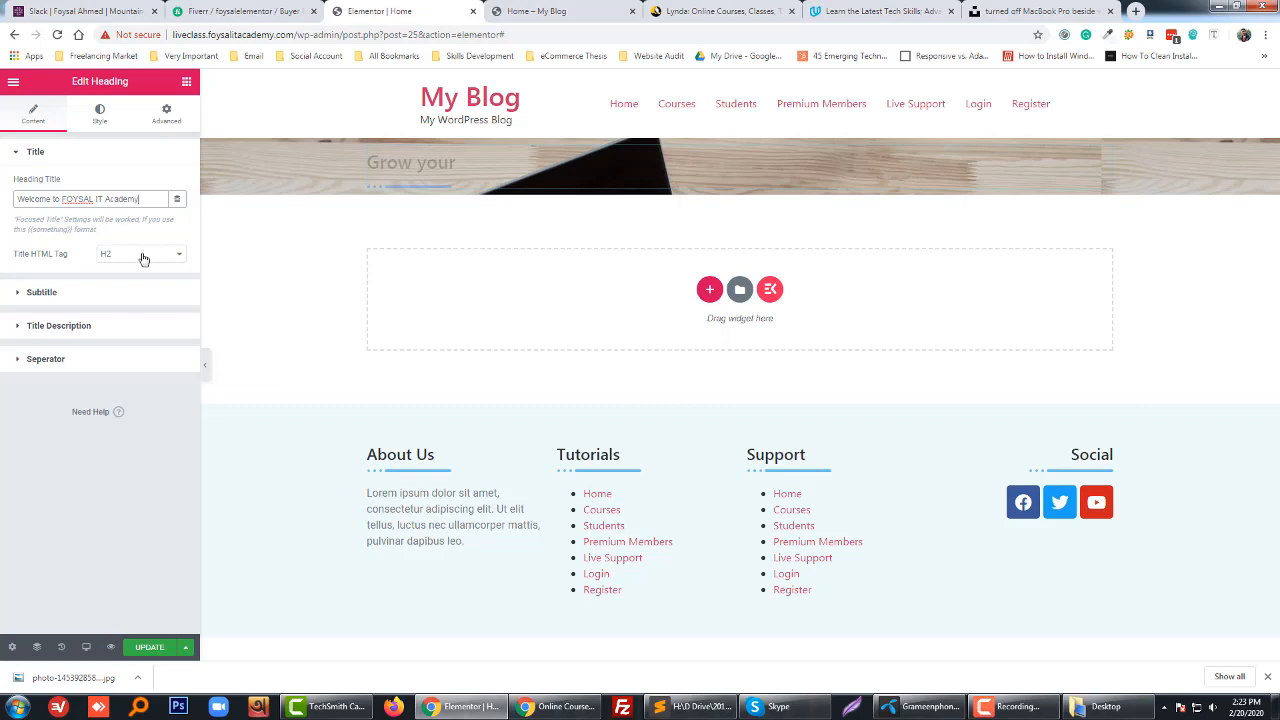
- Show the heading's subtitle and set its text to "Free Bangla Online Tutorial"
{"action": "left_click", "coordinate": [98, 298]}
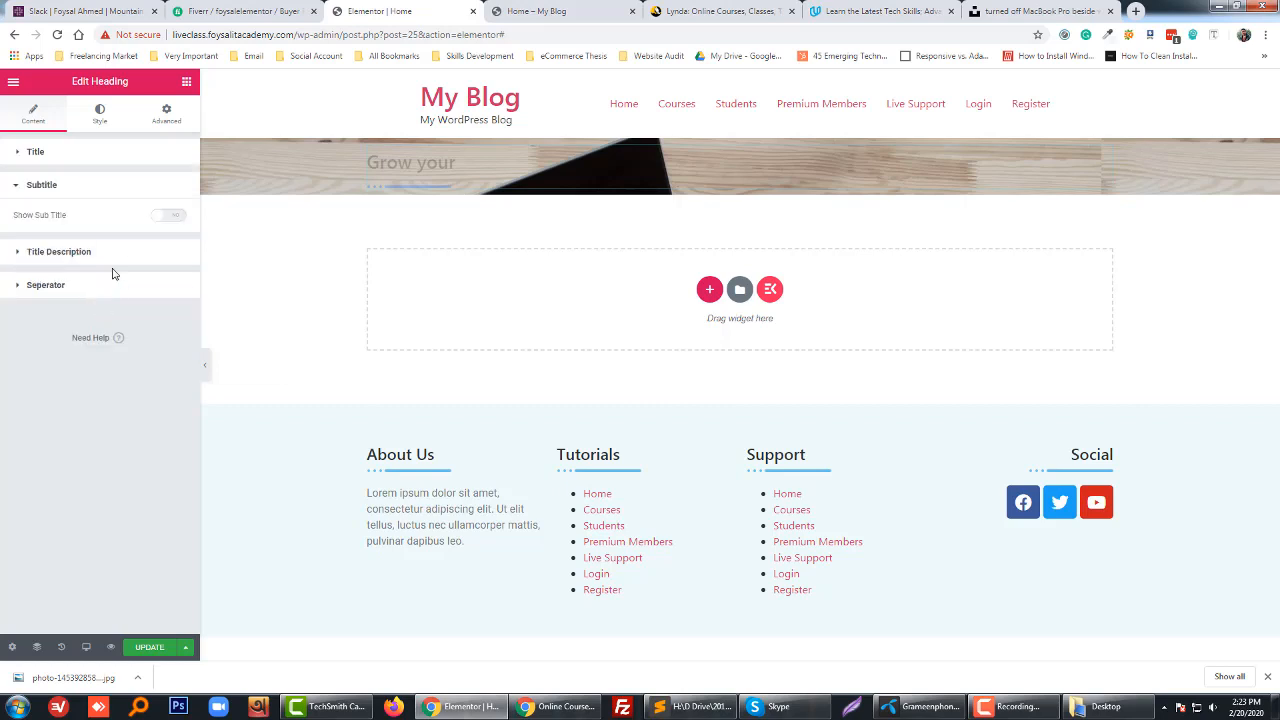
{"action": "left_click", "coordinate": [170, 216]}
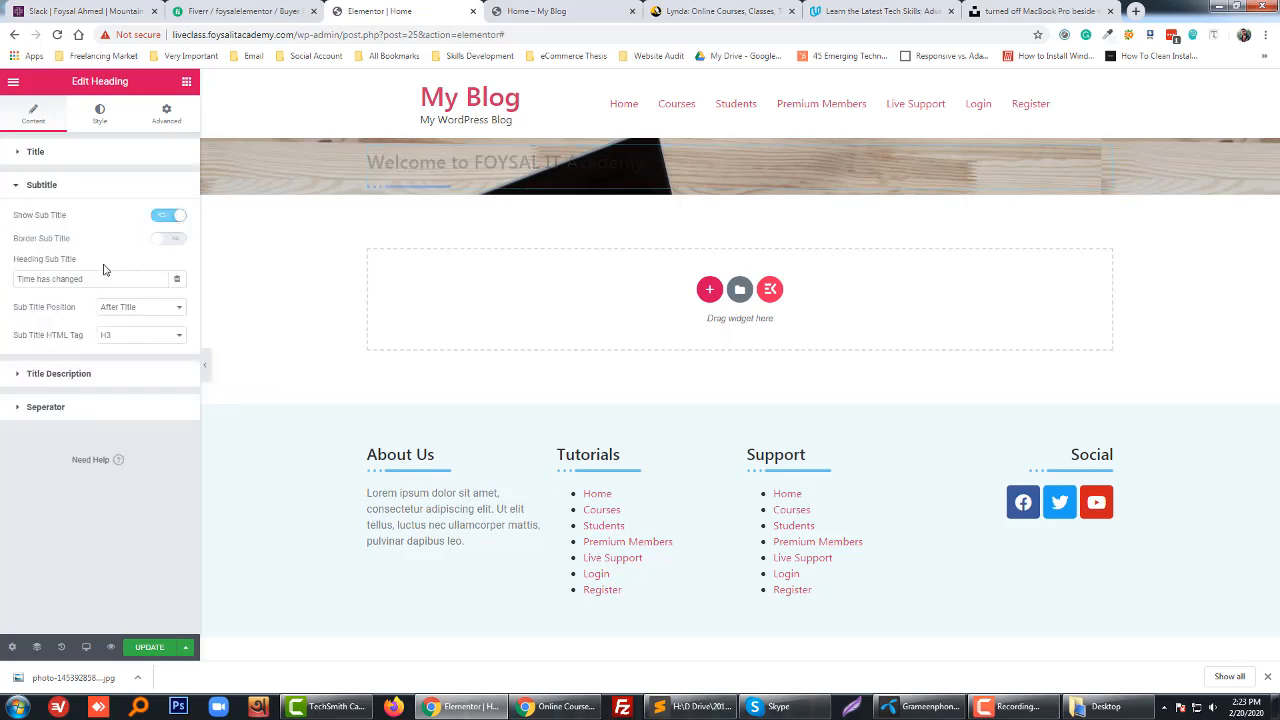
{"action": "triple_click", "coordinate": [86, 279]}
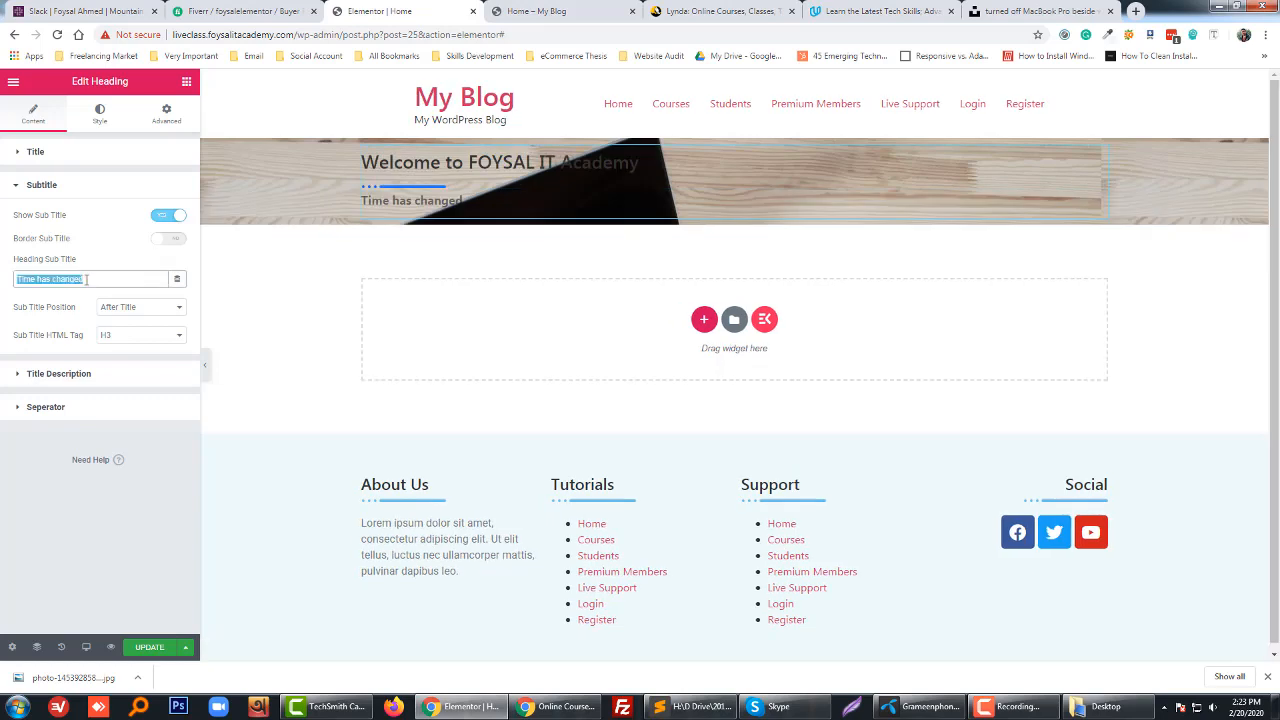
{"action": "key", "text": "BackSpace"}
{"action": "type", "text": "Free"}
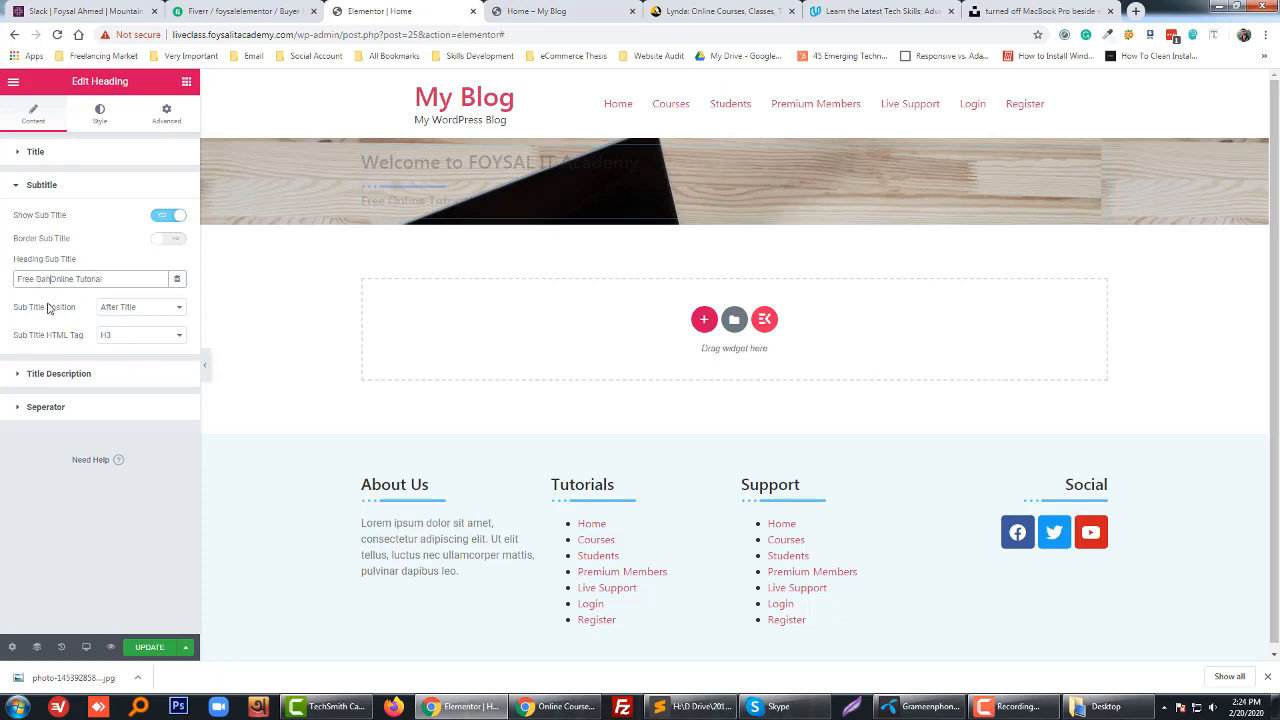
{"action": "type", "text": "Bangla"}
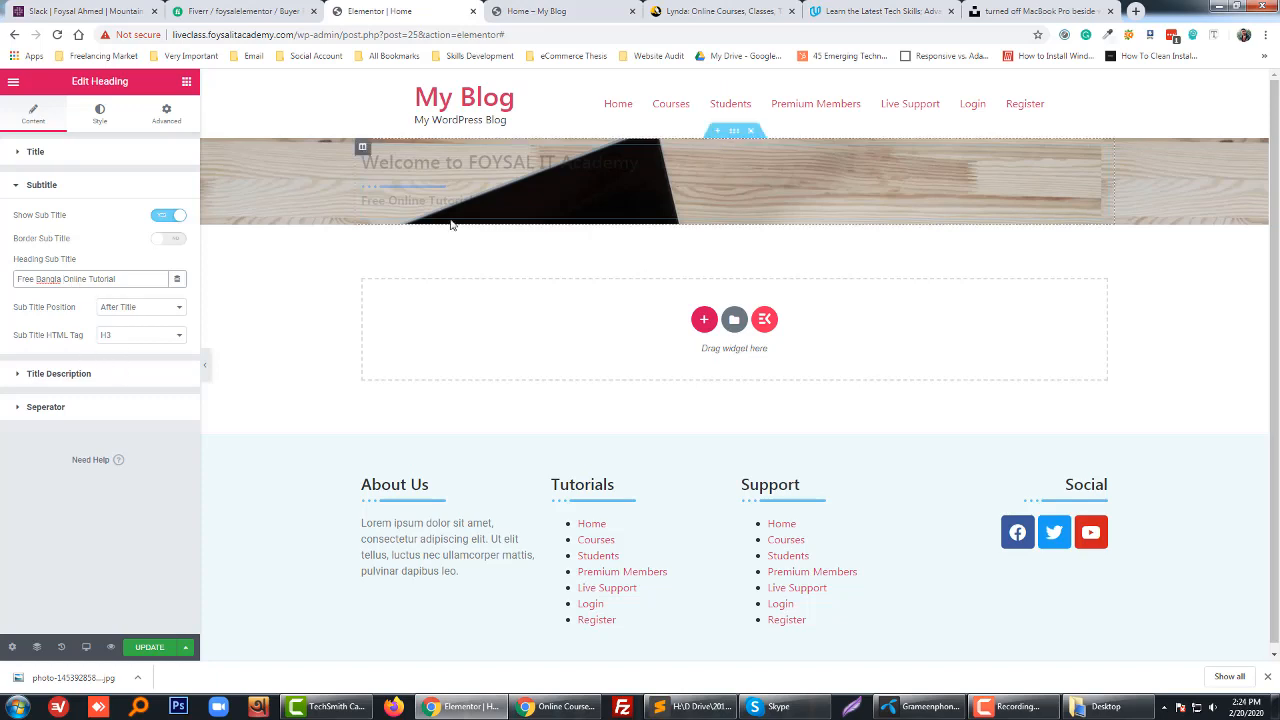
- Set the heading's separator style to Solid with star and center-align the heading
{"action": "left_click", "coordinate": [80, 412]}
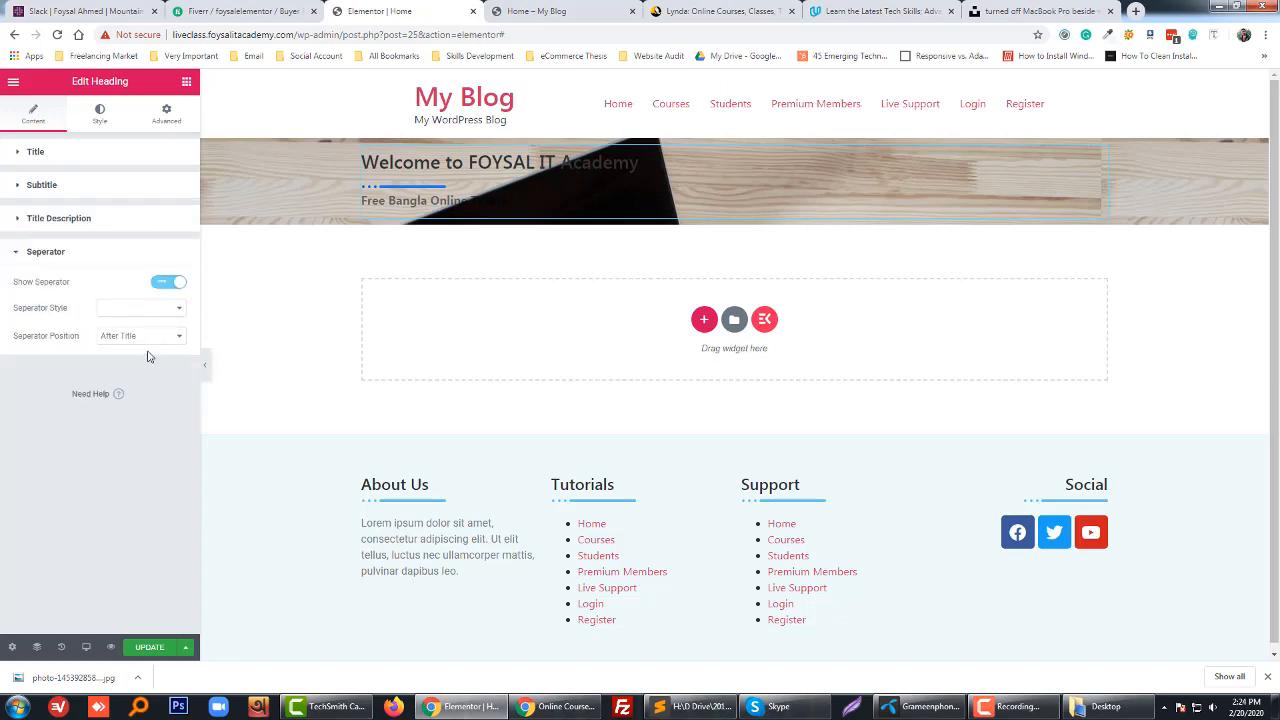
{"action": "left_click", "coordinate": [160, 310]}
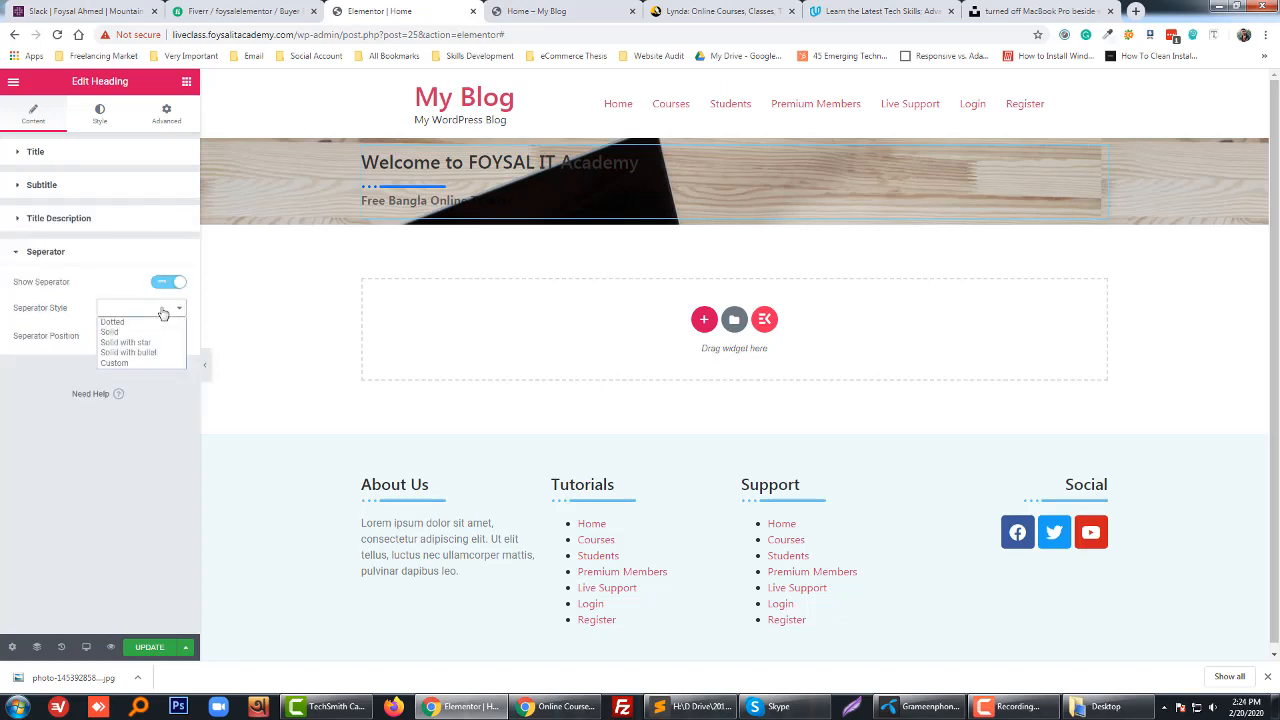
{"action": "left_click", "coordinate": [150, 342]}
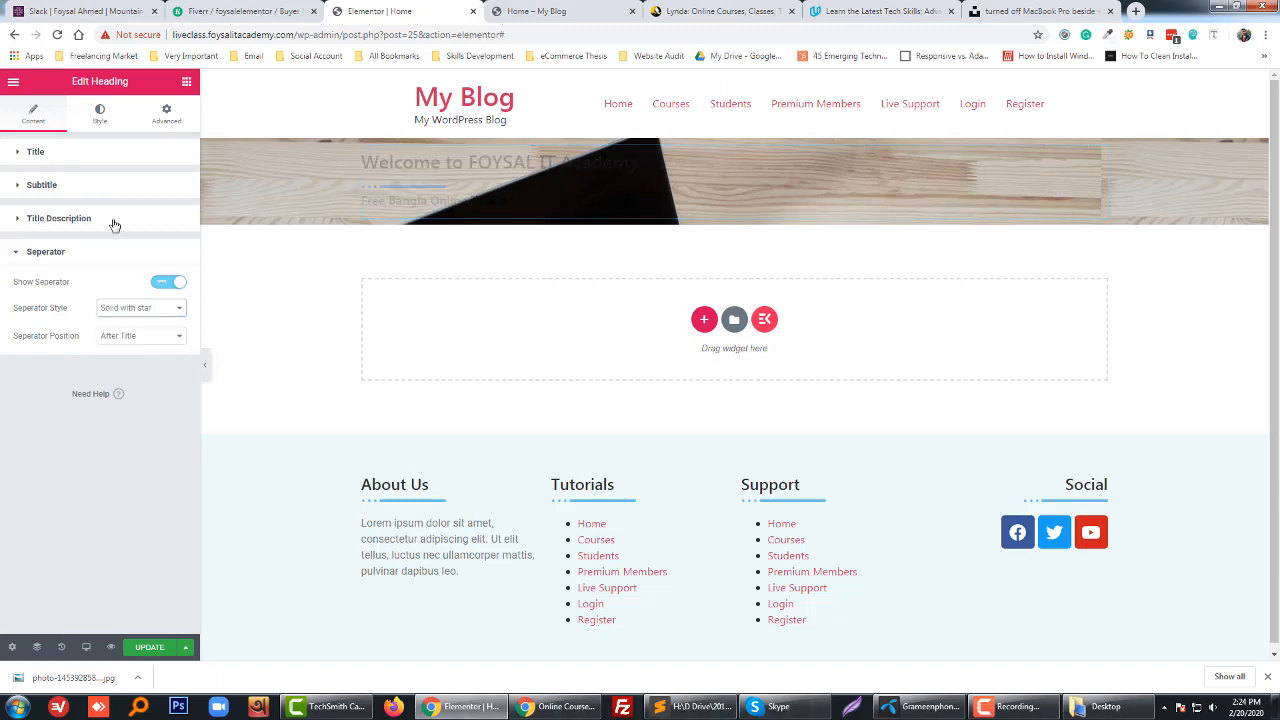
{"action": "left_click", "coordinate": [100, 130]}
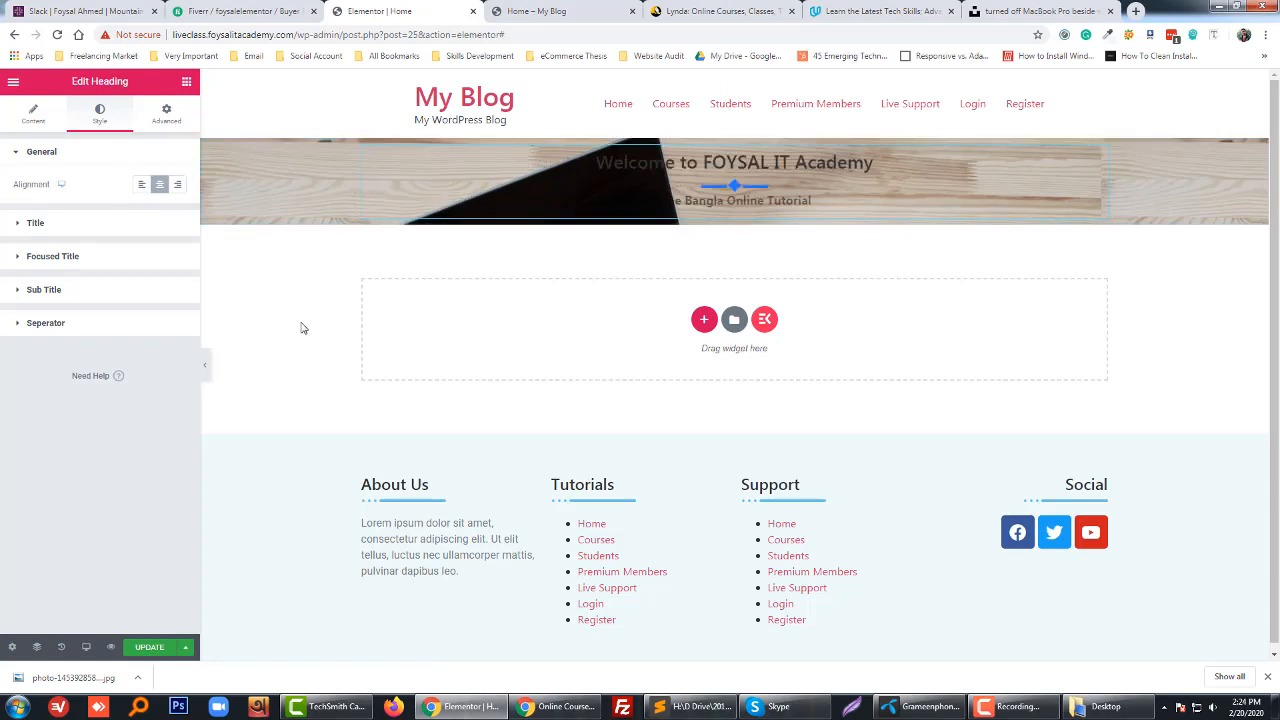
- Set the heading title's primary color to white, #FFFFFF
{"action": "left_click", "coordinate": [102, 228]}
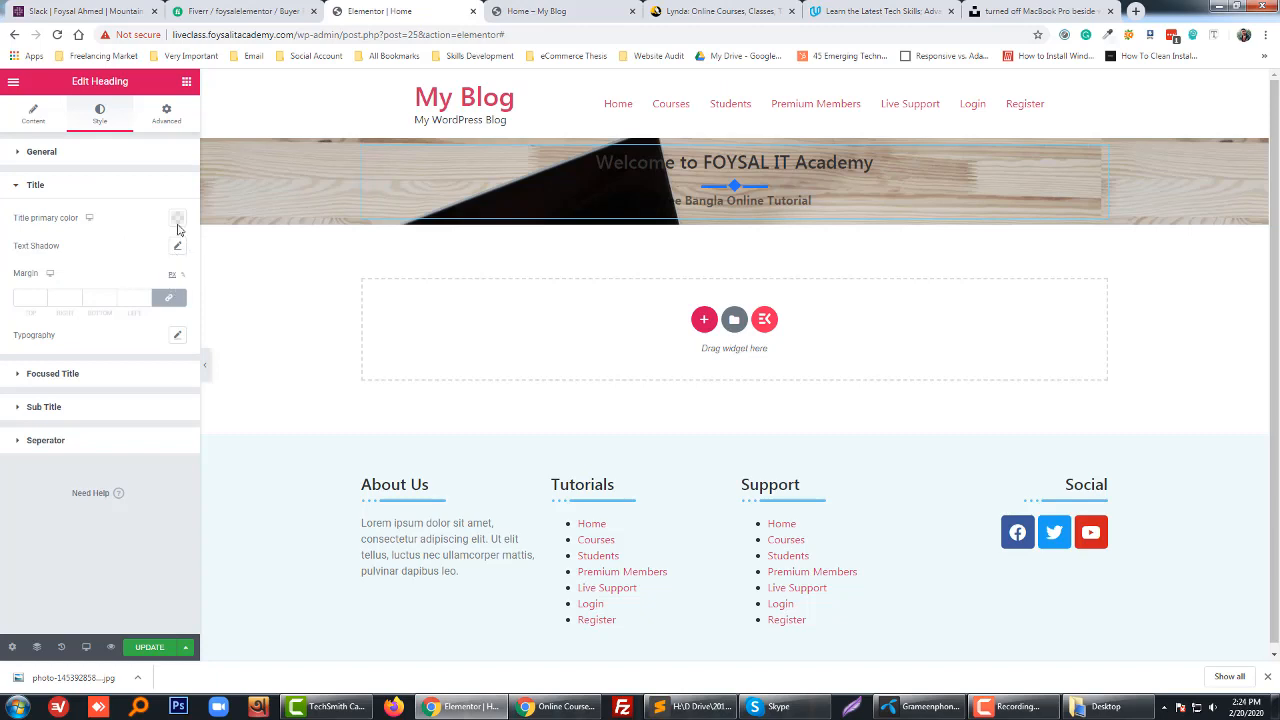
{"action": "left_click", "coordinate": [177, 218]}
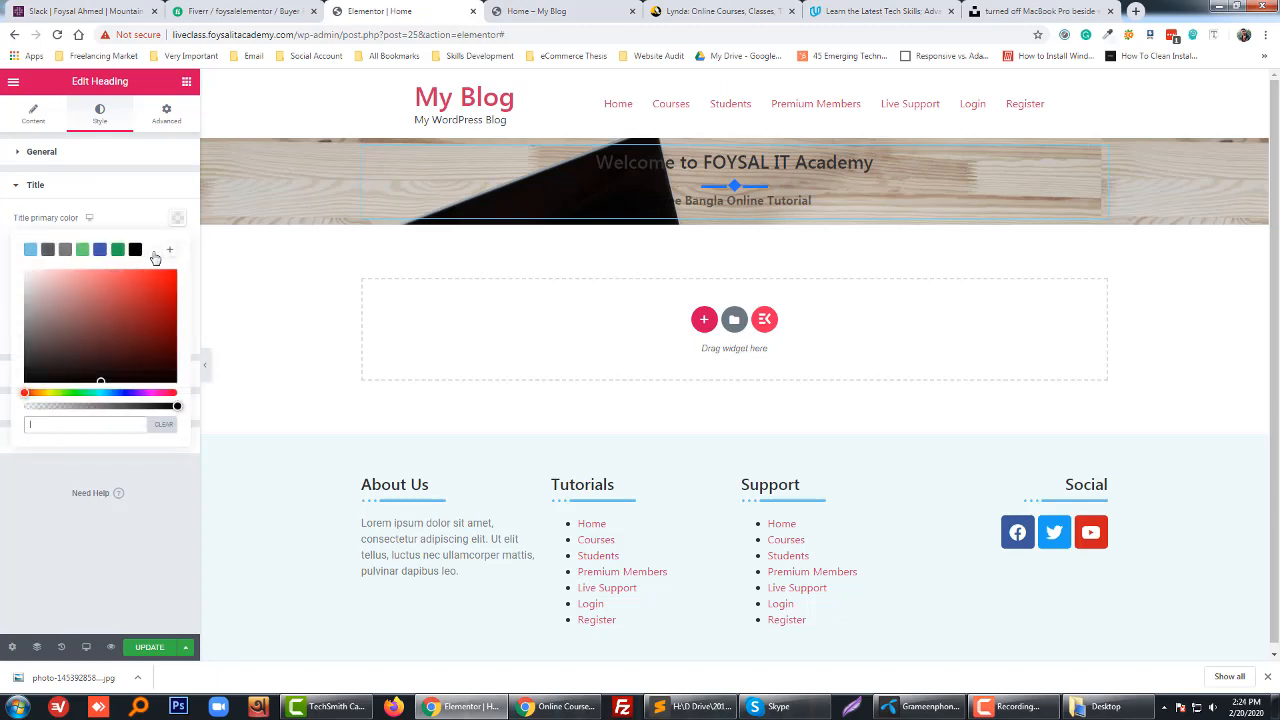
{"action": "left_click", "coordinate": [153, 252]}
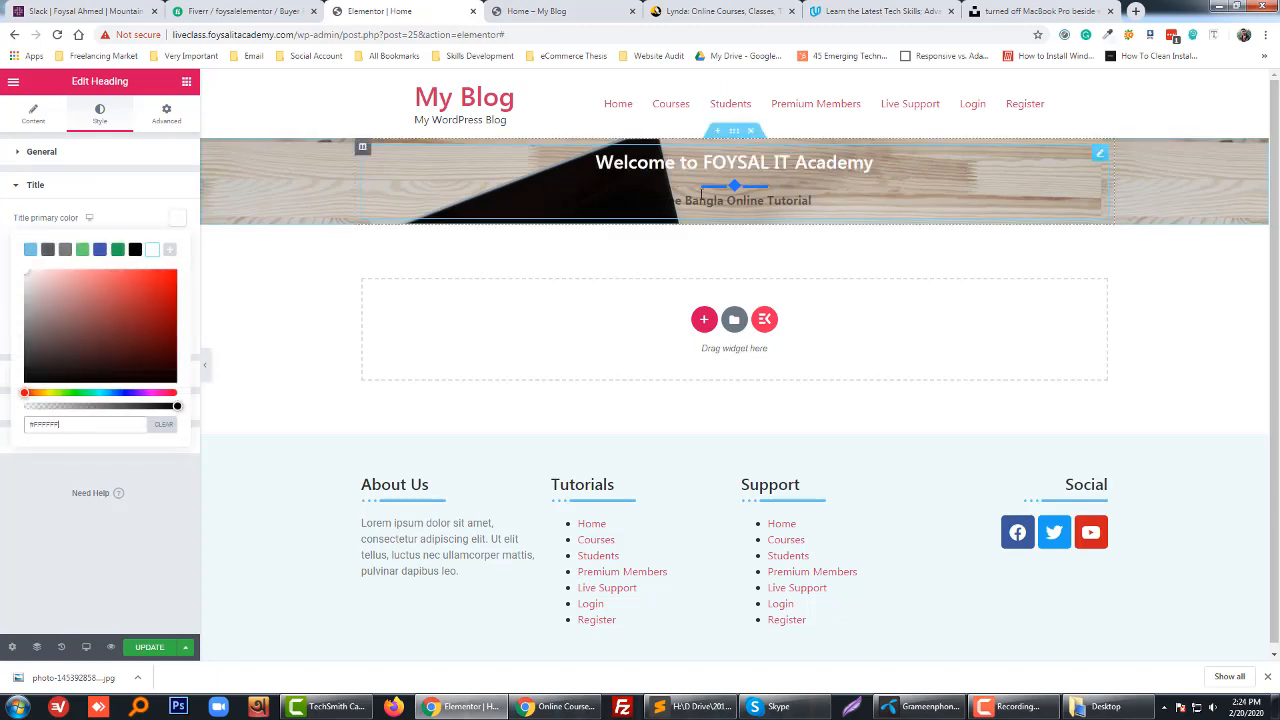
{"action": "left_click", "coordinate": [128, 540]}
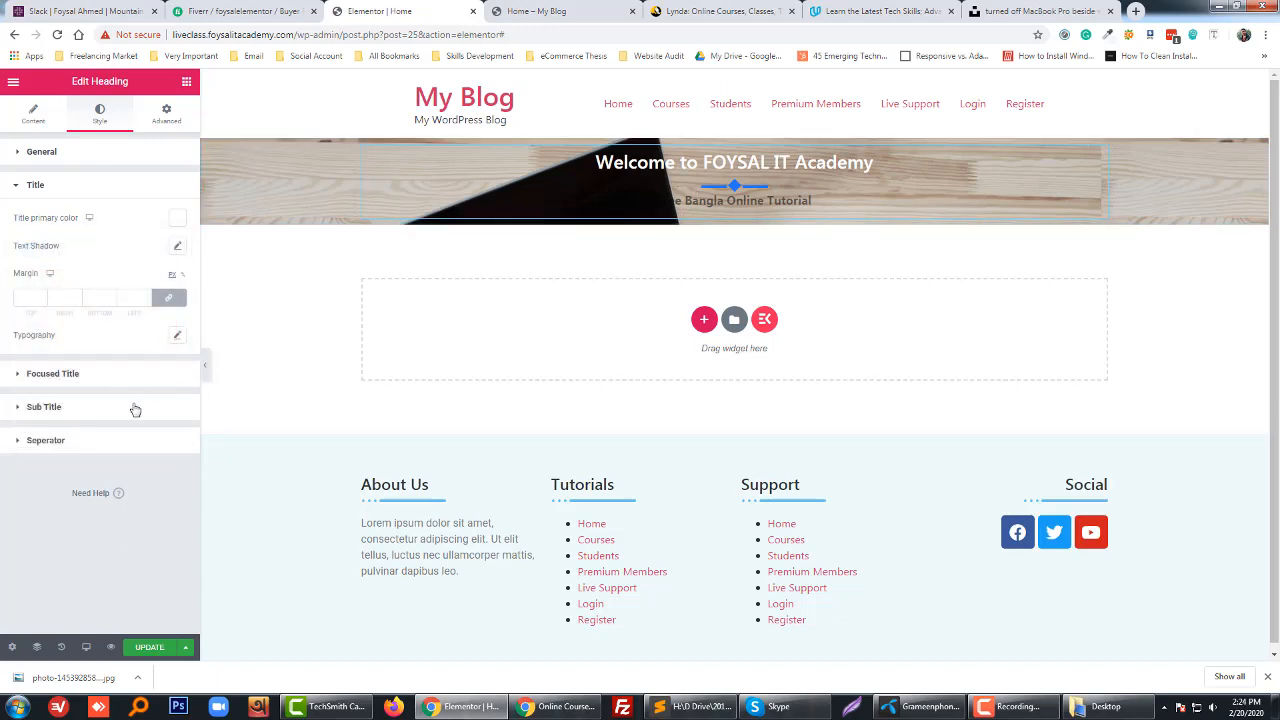
- Try light blue and soft green for the subtitle color, then set it to a bright green
{"action": "left_click", "coordinate": [24, 409]}
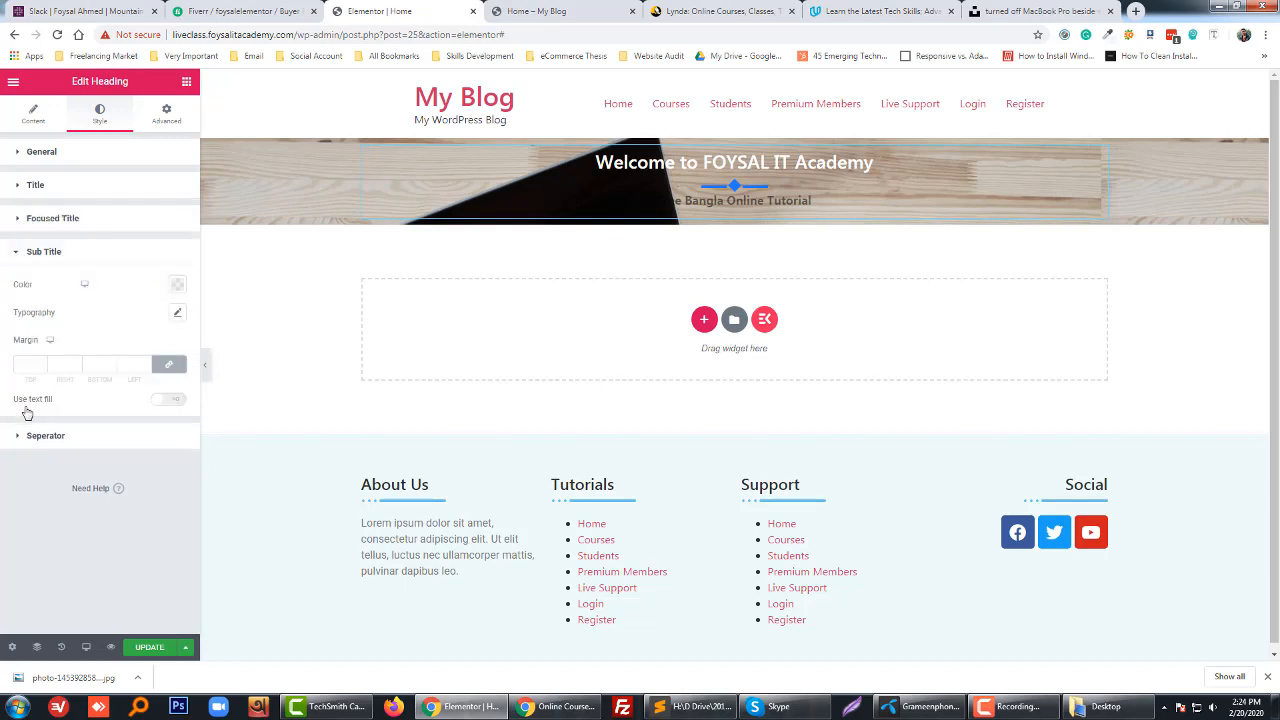
{"action": "left_click", "coordinate": [177, 285]}
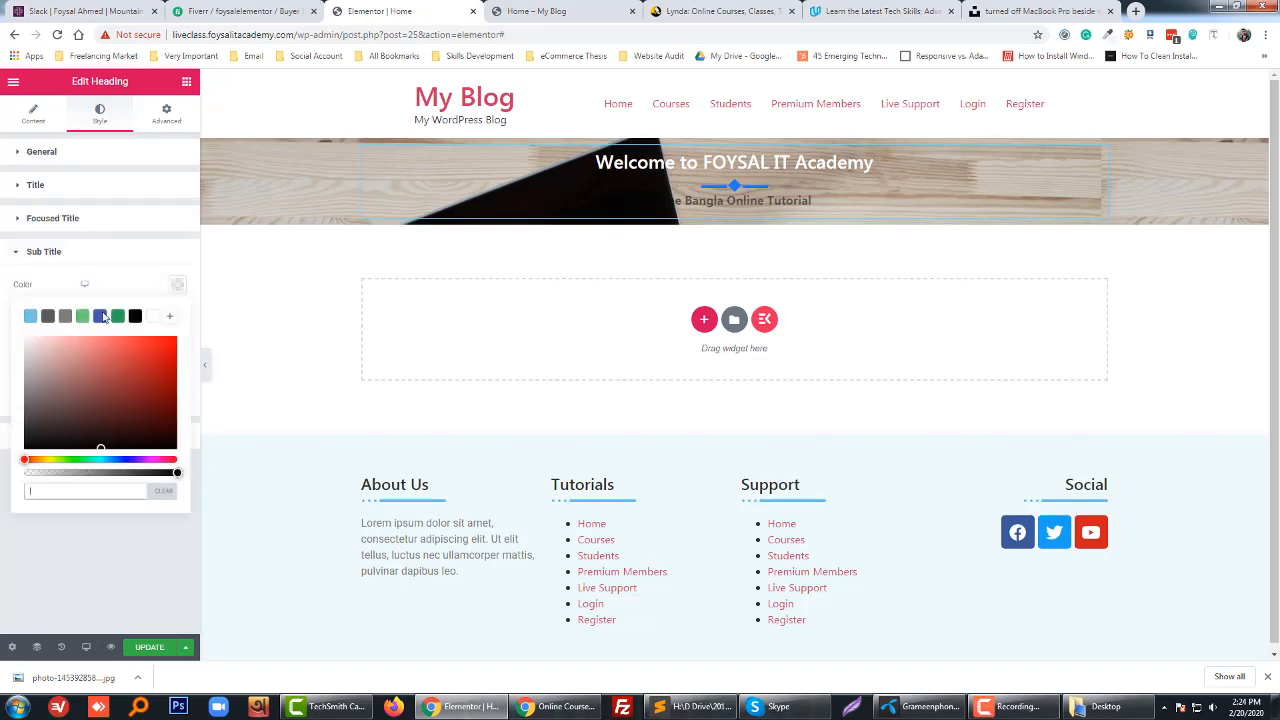
{"action": "left_click", "coordinate": [29, 318]}
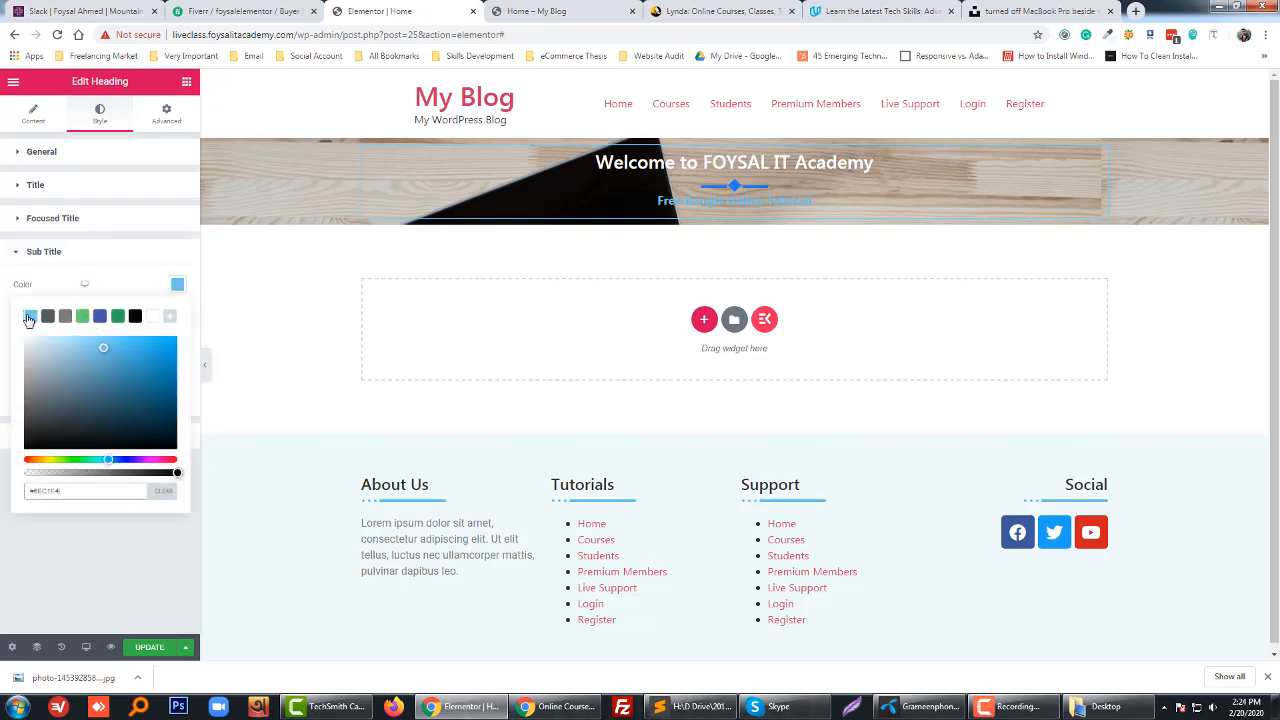
{"action": "left_click", "coordinate": [82, 316]}
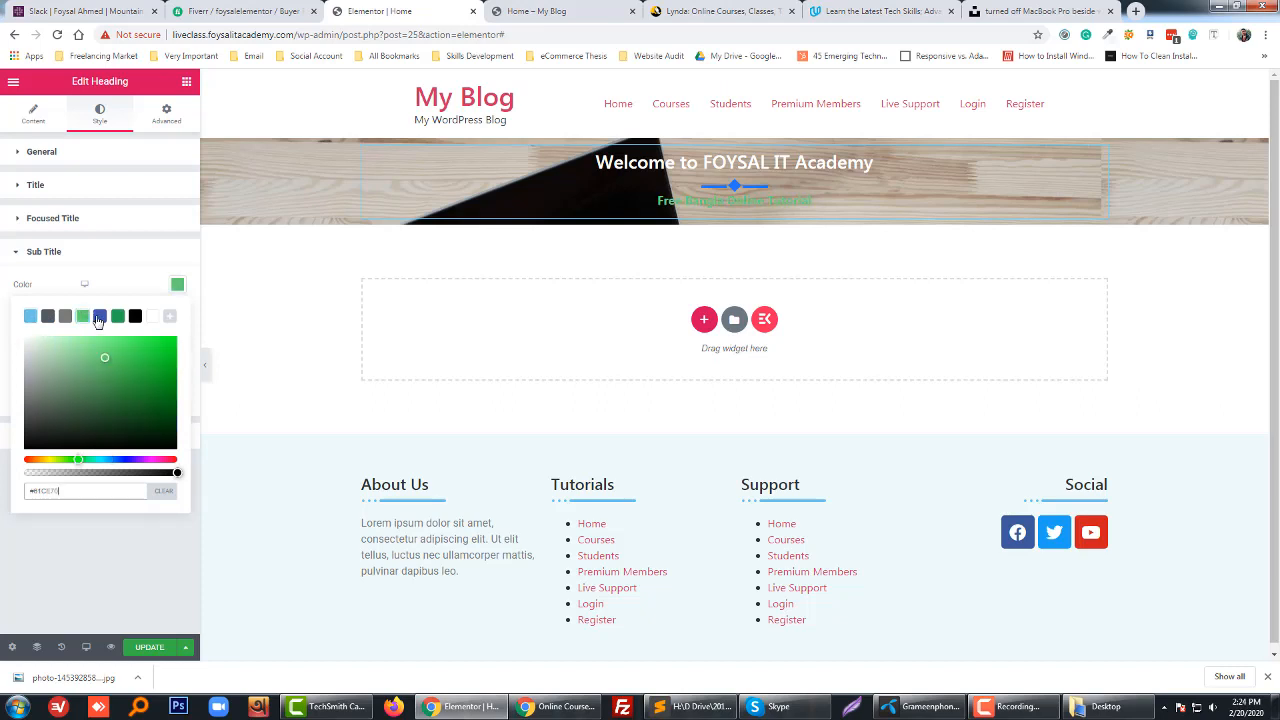
{"action": "left_click", "coordinate": [148, 349]}
{"action": "left_click_drag", "start_coordinate": [153, 446], "coordinate": [134, 456]}
{"action": "left_click_drag", "start_coordinate": [119, 336], "coordinate": [217, 294]}
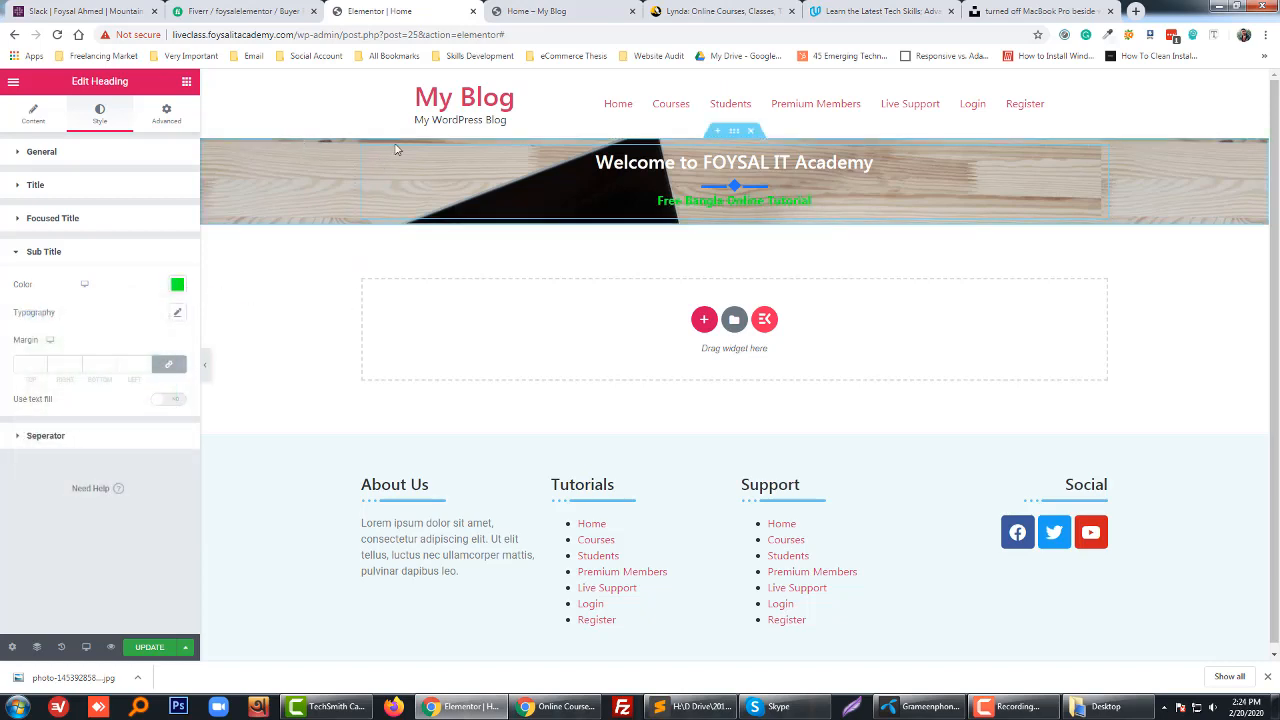
- Set the hero section's top and bottom padding to 70 px, leaving the right and left padding at 0
{"action": "left_click", "coordinate": [734, 136]}
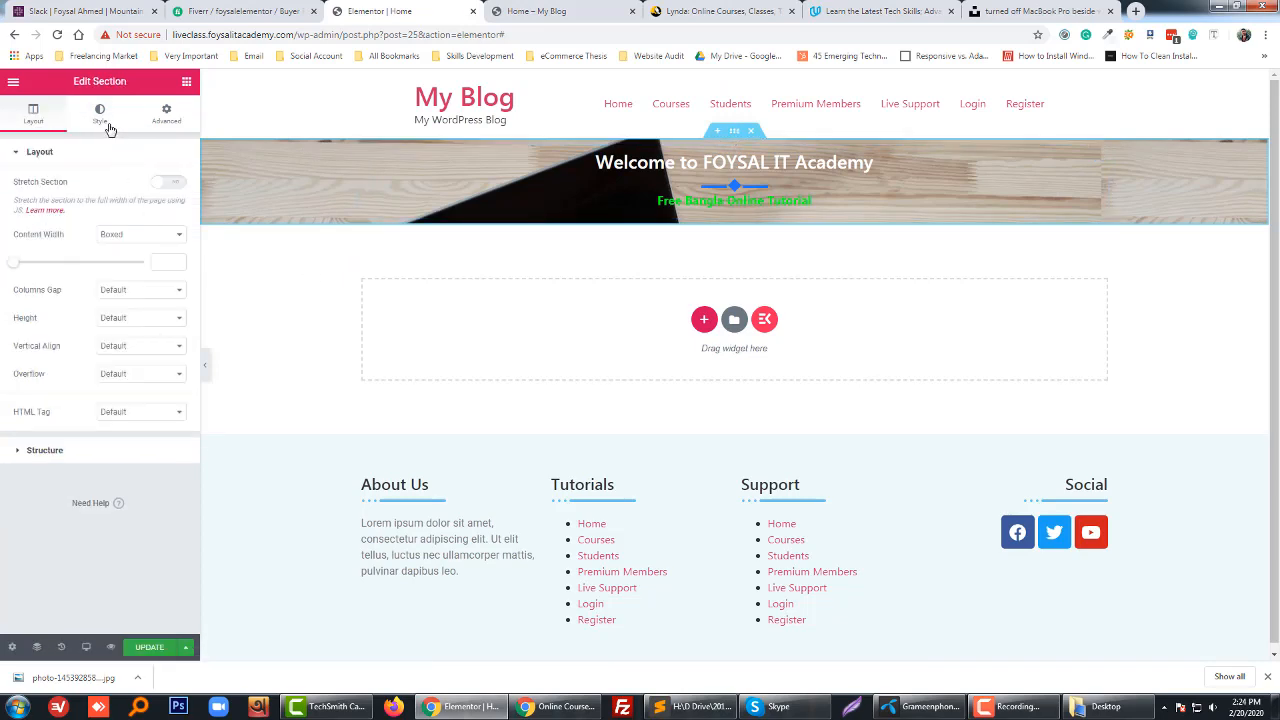
{"action": "left_click", "coordinate": [100, 112]}
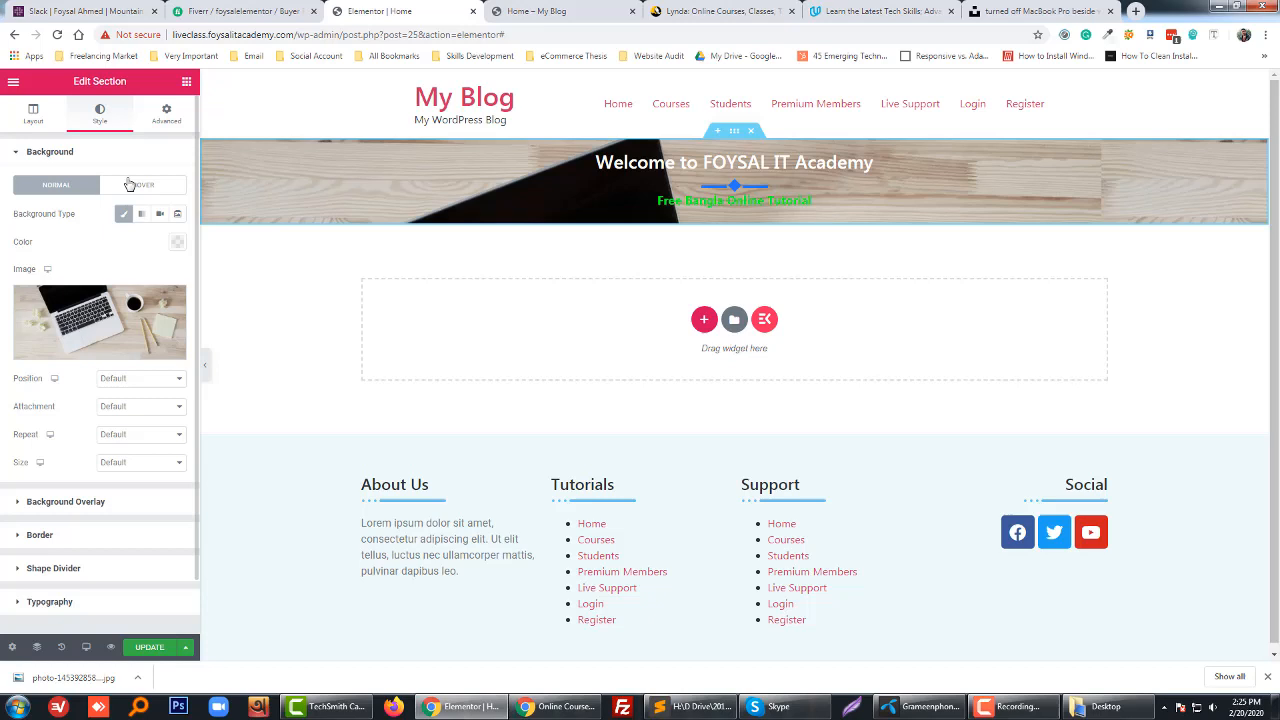
{"action": "left_click", "coordinate": [166, 122]}
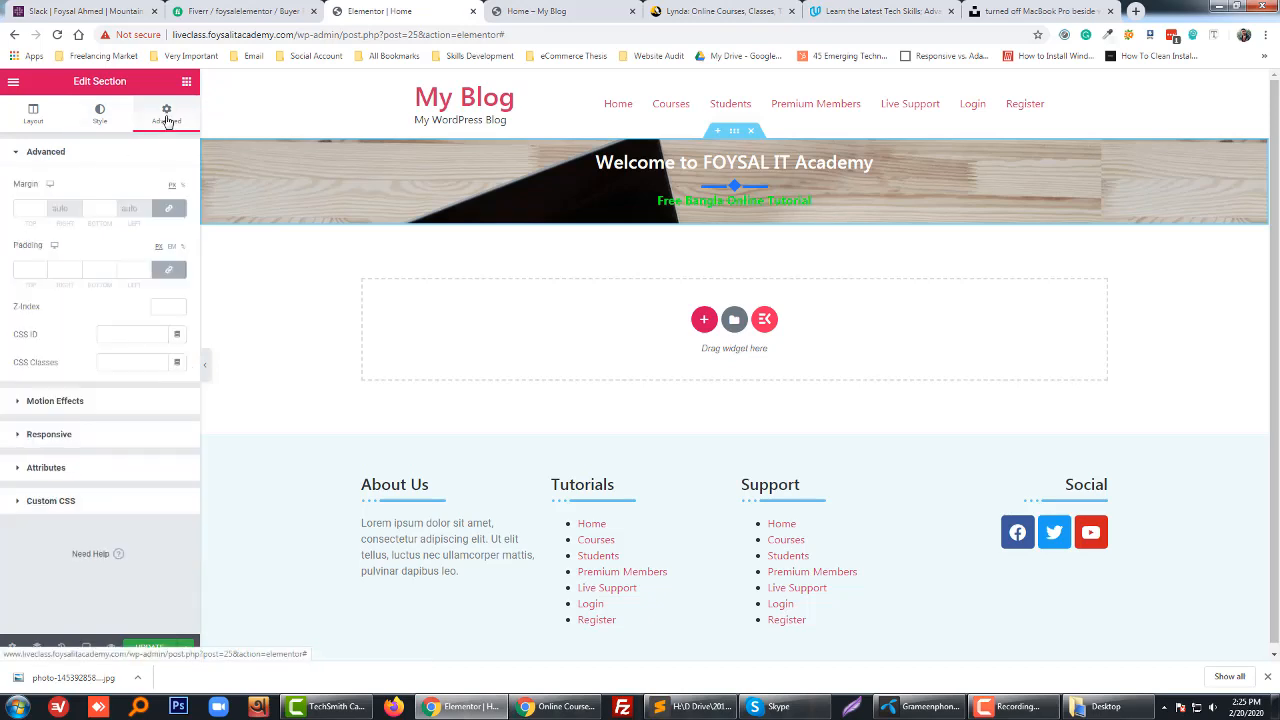
{"action": "left_click", "coordinate": [25, 269]}
{"action": "type", "text": "70"}
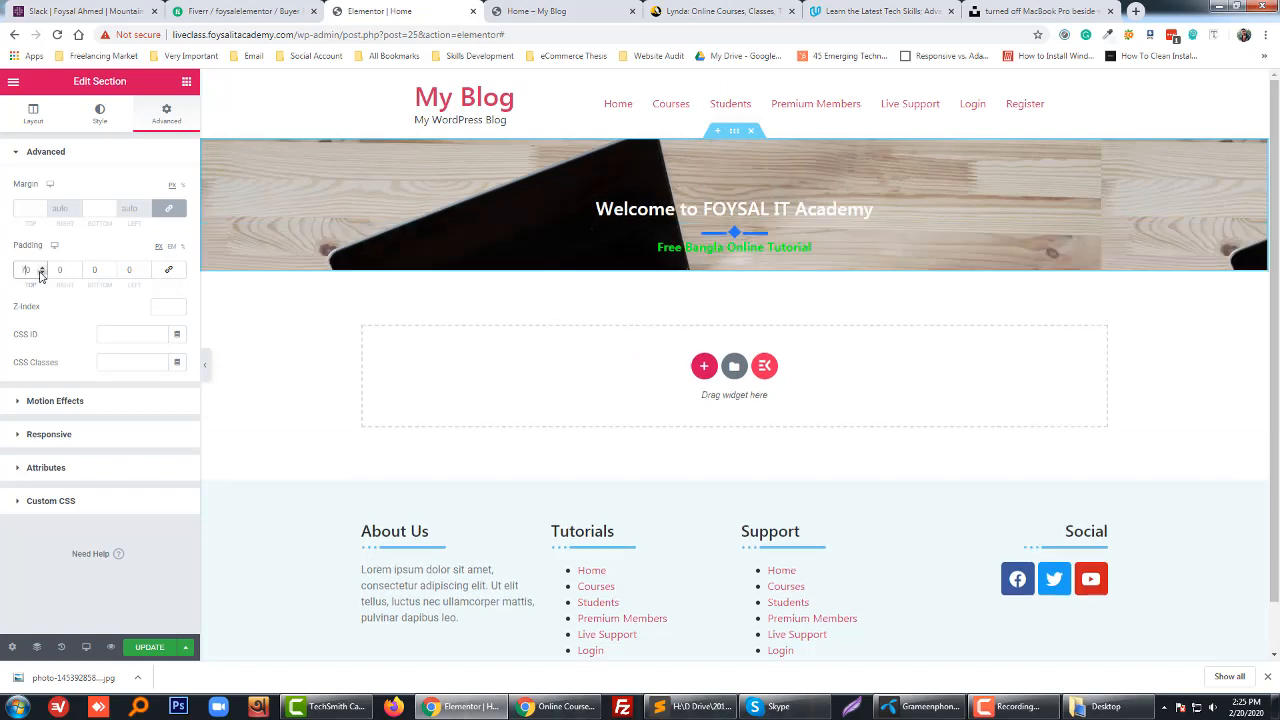
{"action": "left_click", "coordinate": [100, 270]}
{"action": "type", "text": "70"}
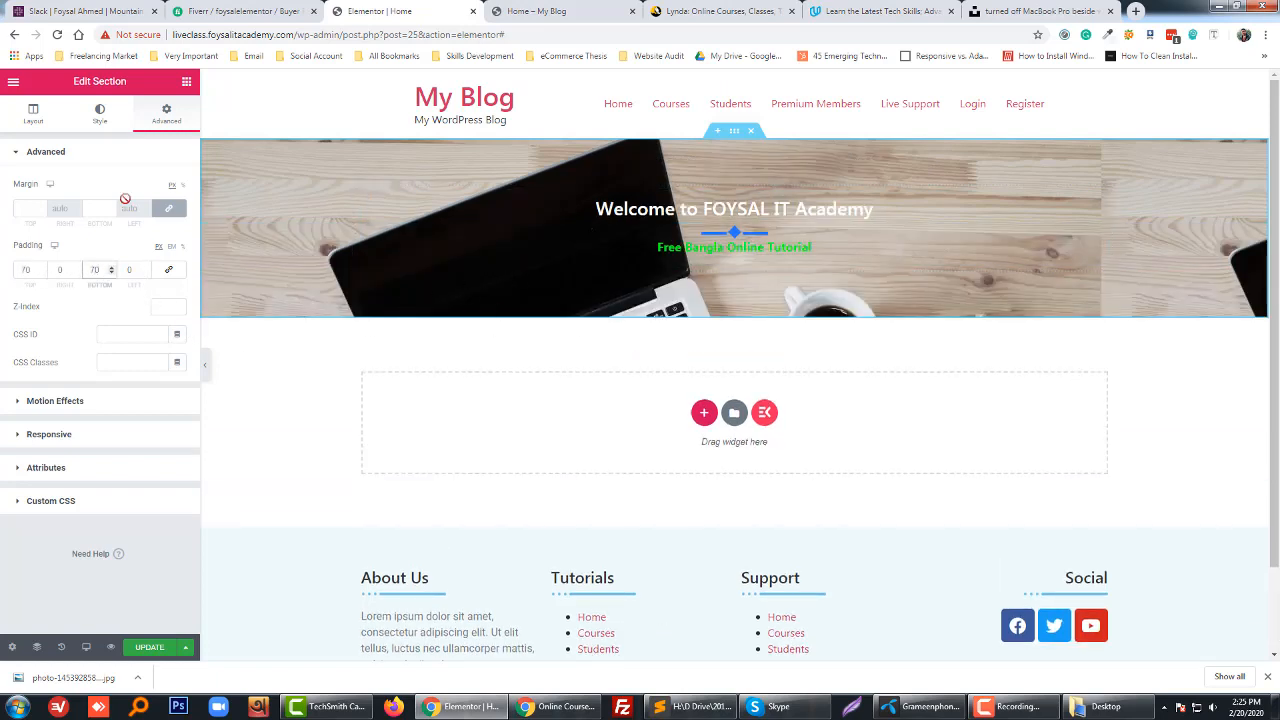
- Set the hero section's height to Min Height
{"action": "left_click", "coordinate": [33, 114]}
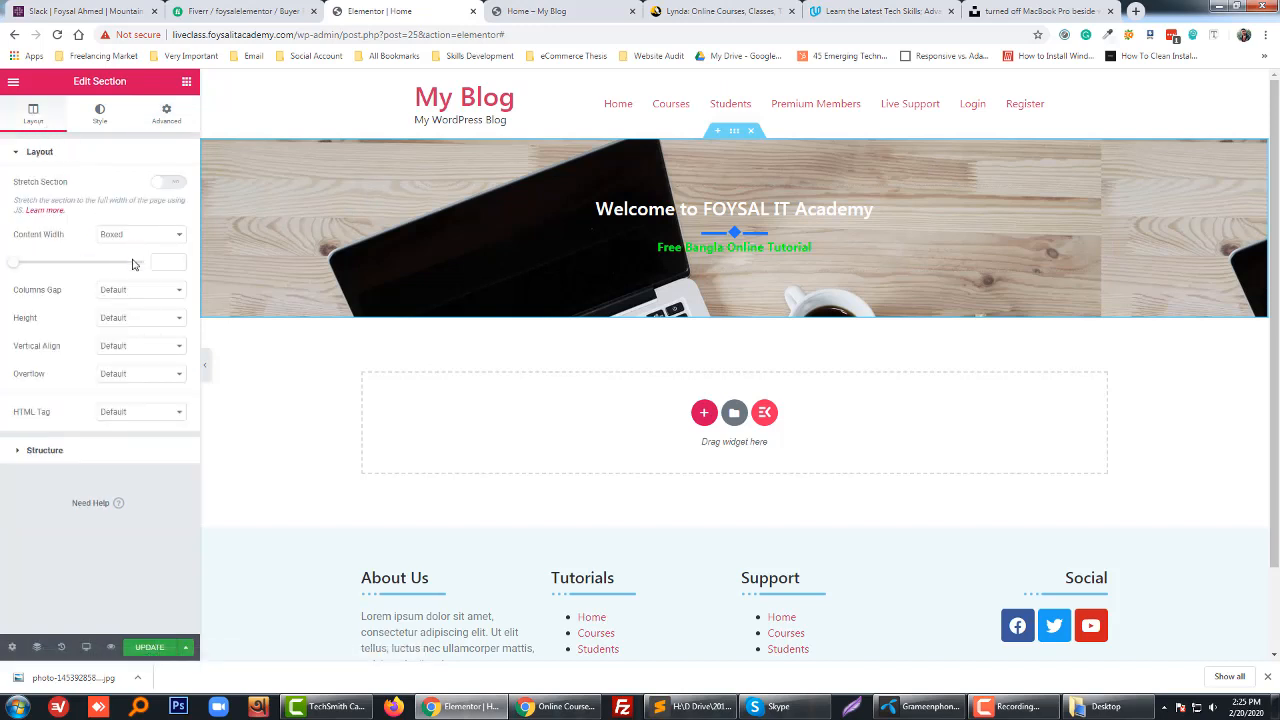
{"action": "left_click", "coordinate": [121, 317]}
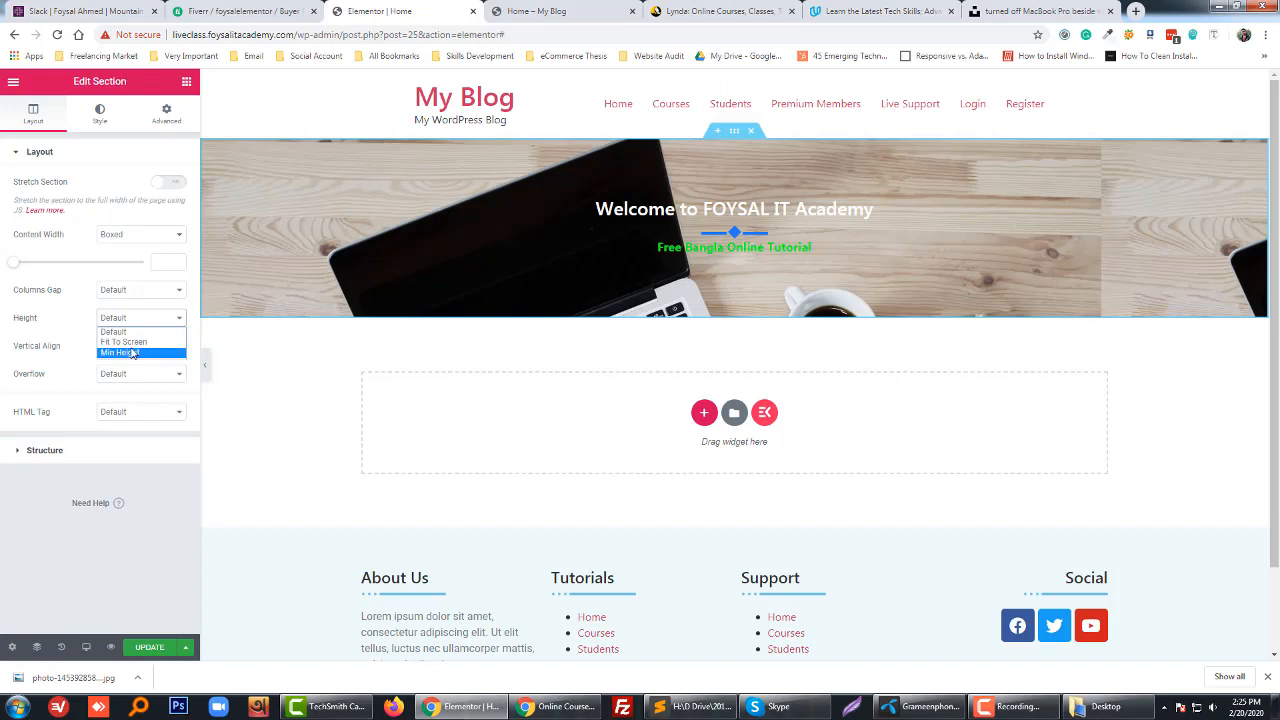
{"action": "left_click", "coordinate": [131, 352]}
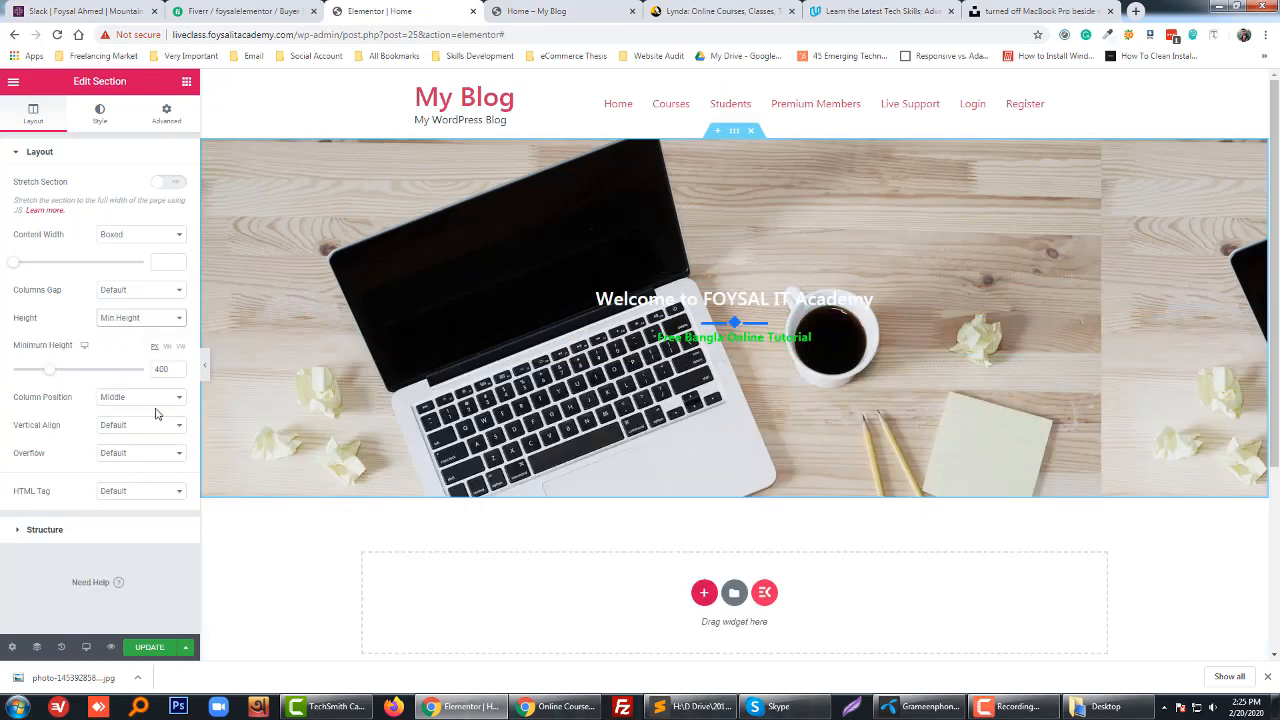
- Add a classic background overlay to the hero section with the color black, #000000
{"action": "left_click", "coordinate": [118, 122]}
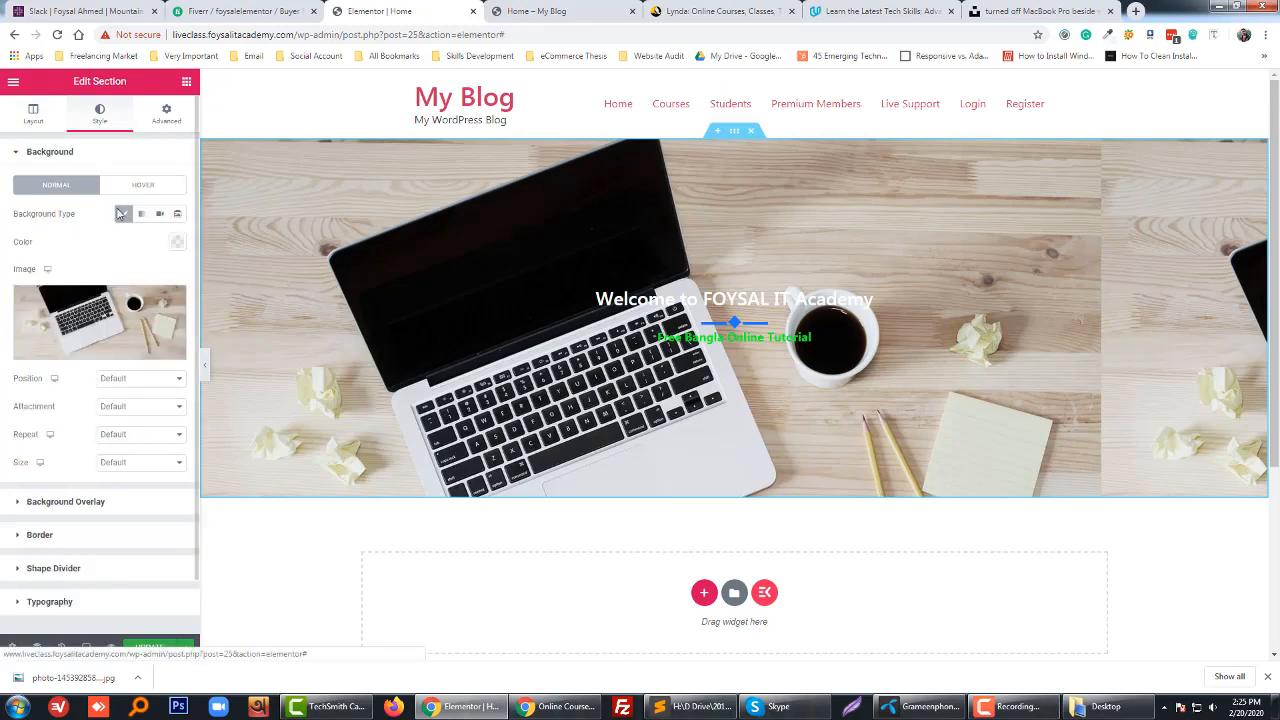
{"action": "left_click", "coordinate": [136, 505]}
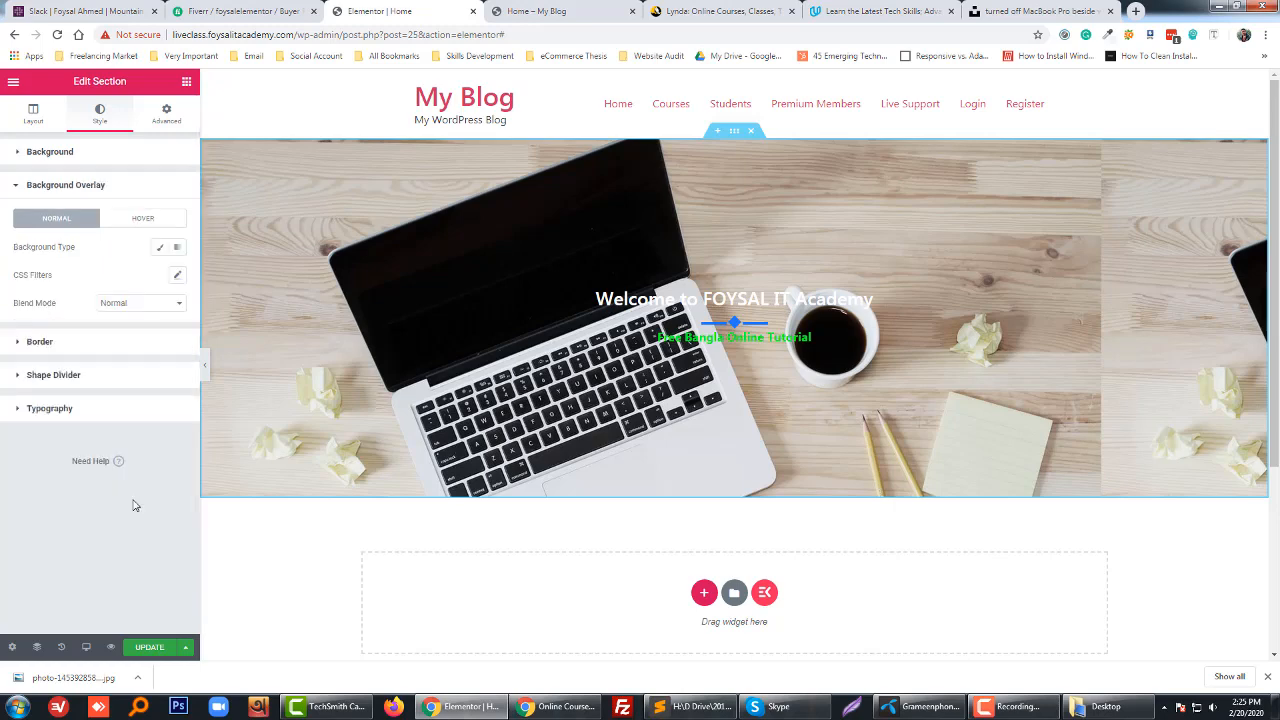
{"action": "left_click", "coordinate": [159, 249]}
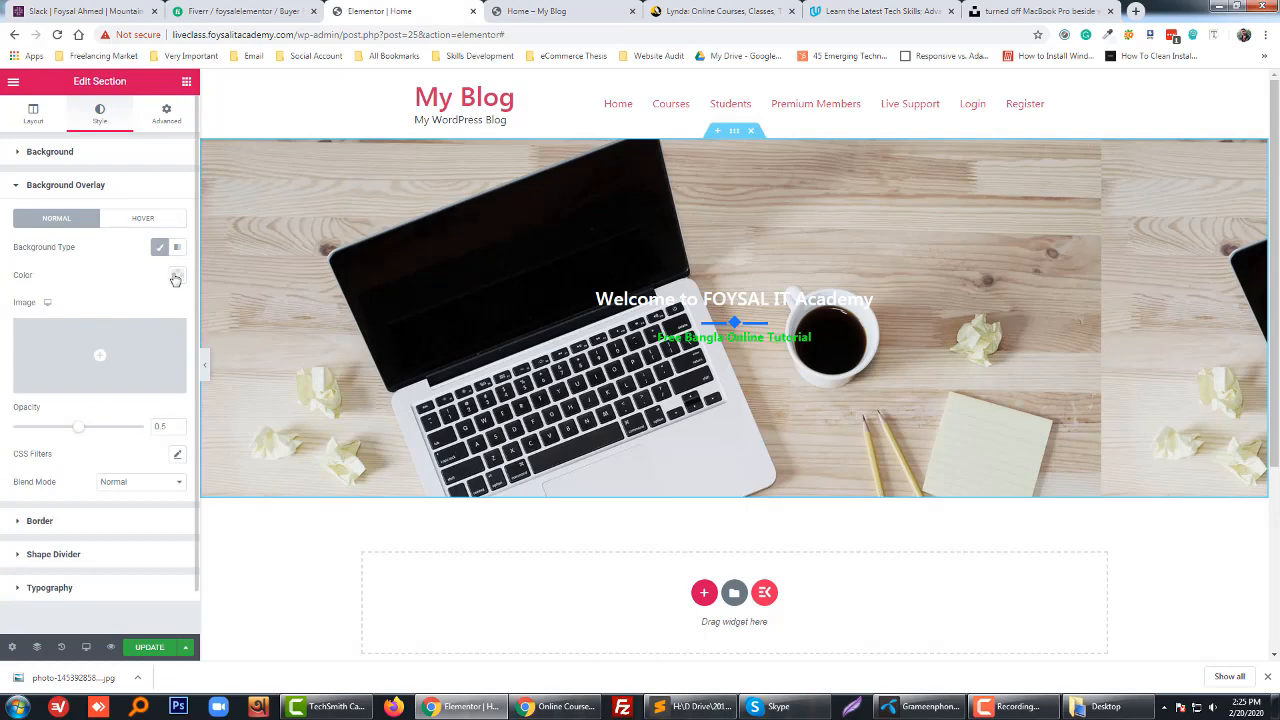
{"action": "left_click", "coordinate": [177, 275]}
{"action": "left_click", "coordinate": [135, 307]}
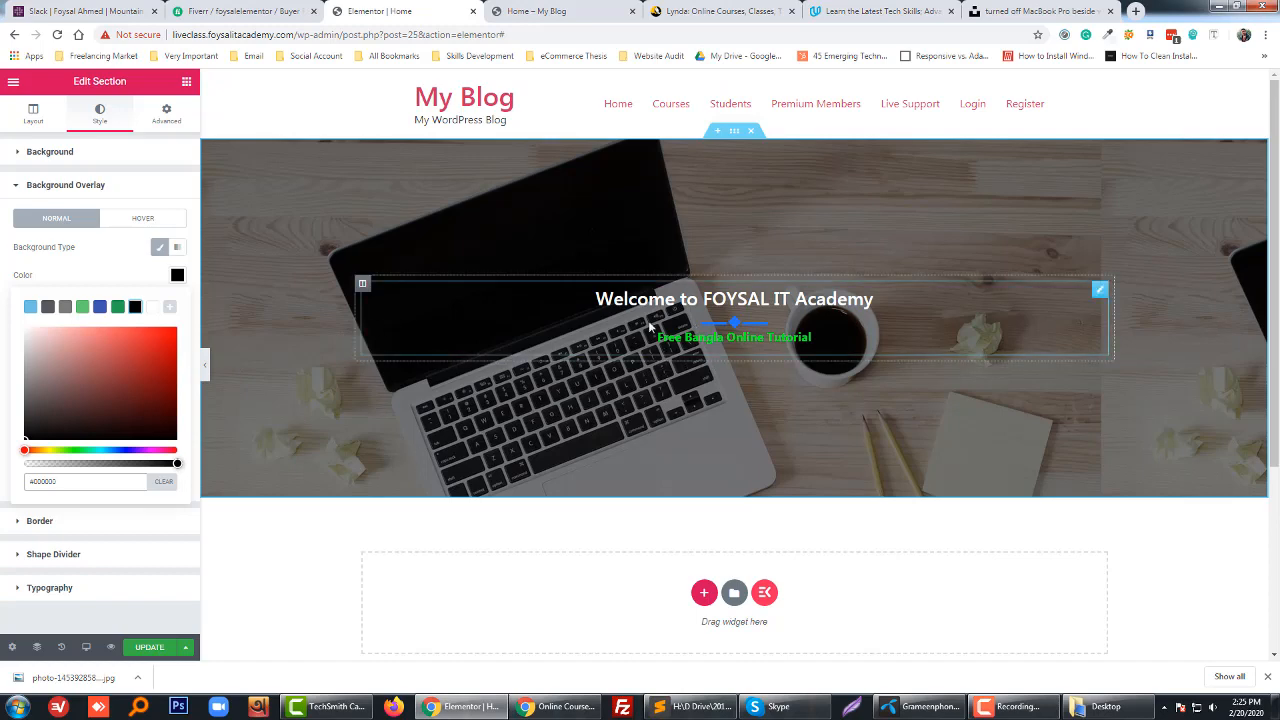
- Try blue, red and light blue shades for the heading's subtitle color, then set it to white, #FFFFFF
{"action": "left_click", "coordinate": [186, 82]}
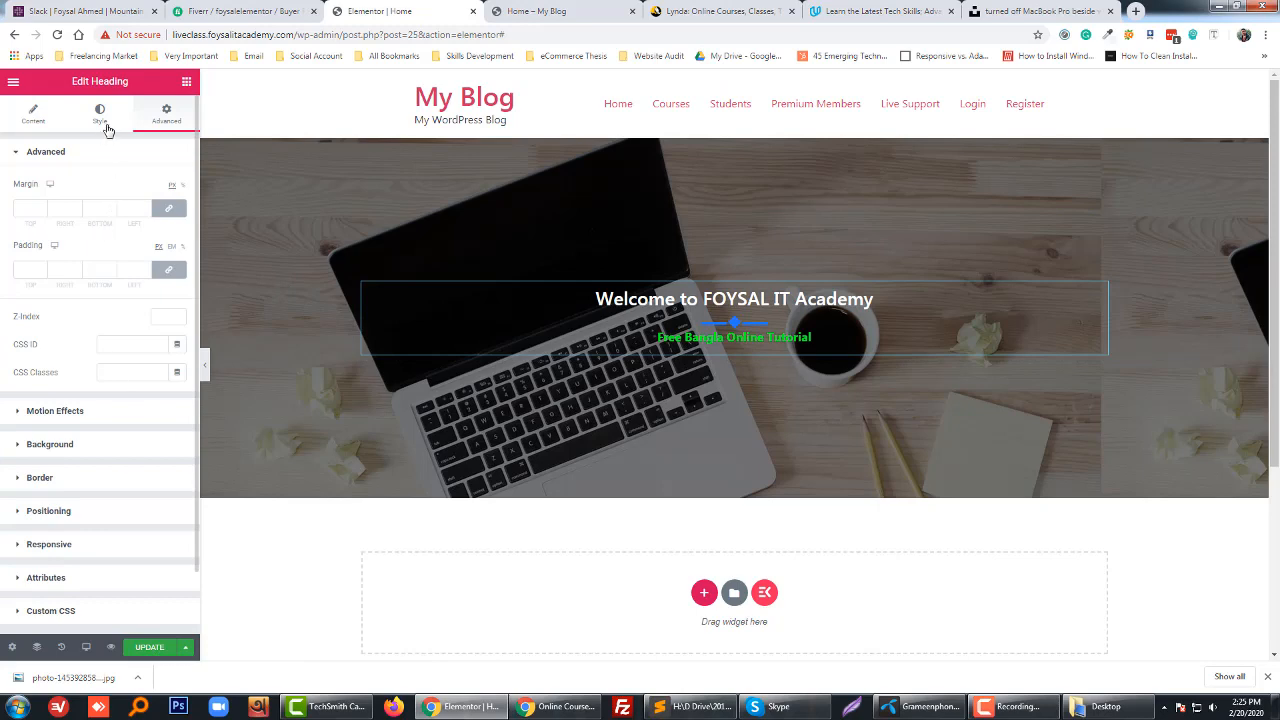
{"action": "left_click", "coordinate": [105, 124]}
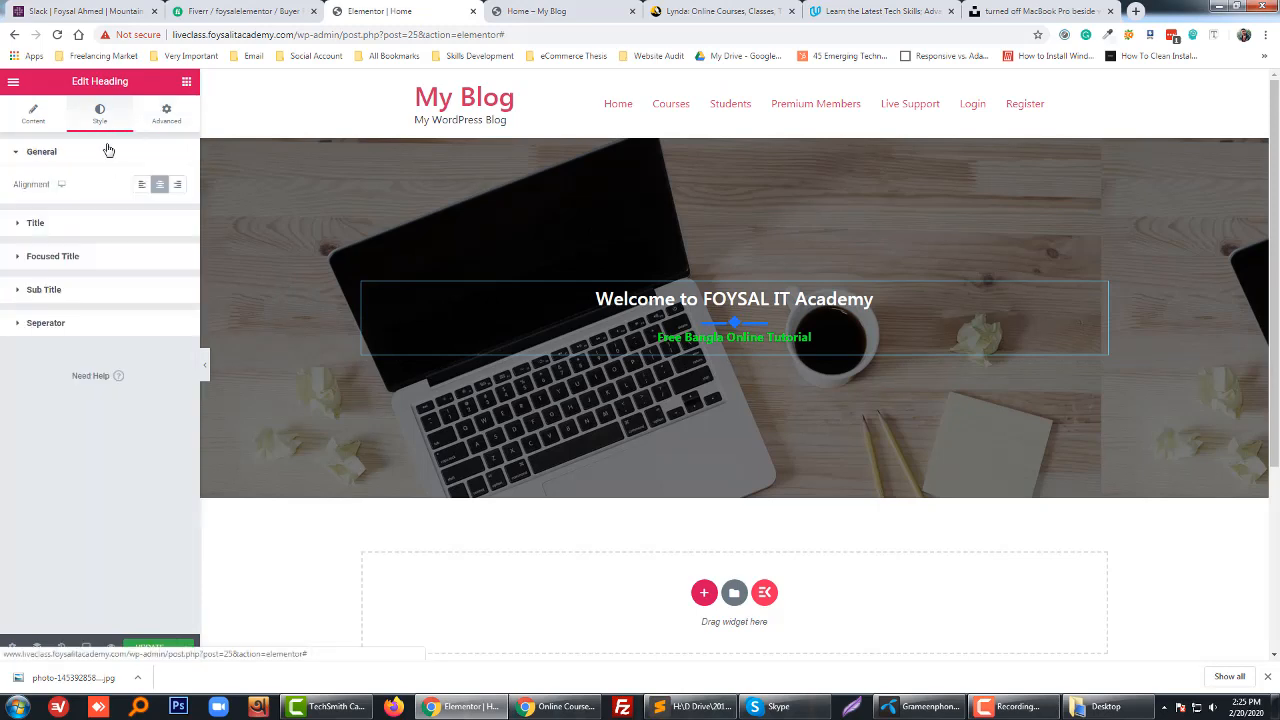
{"action": "left_click", "coordinate": [95, 293]}
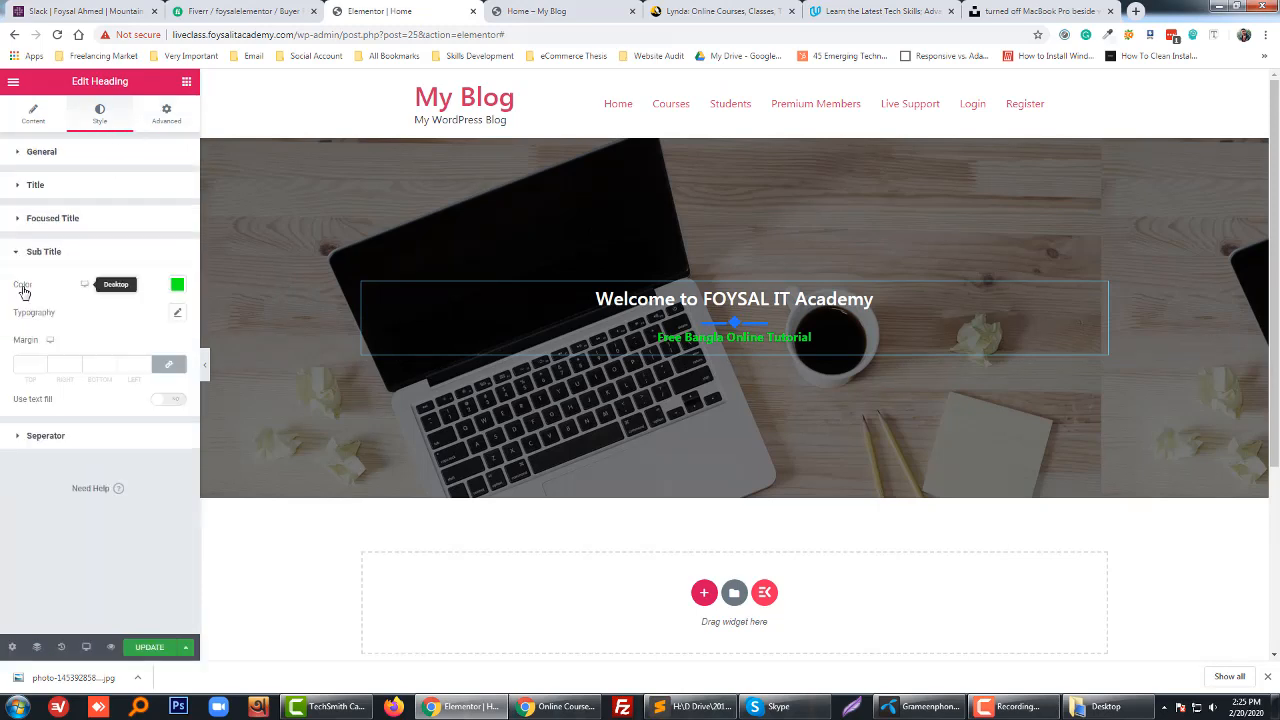
{"action": "left_click", "coordinate": [178, 286]}
{"action": "left_click", "coordinate": [99, 316]}
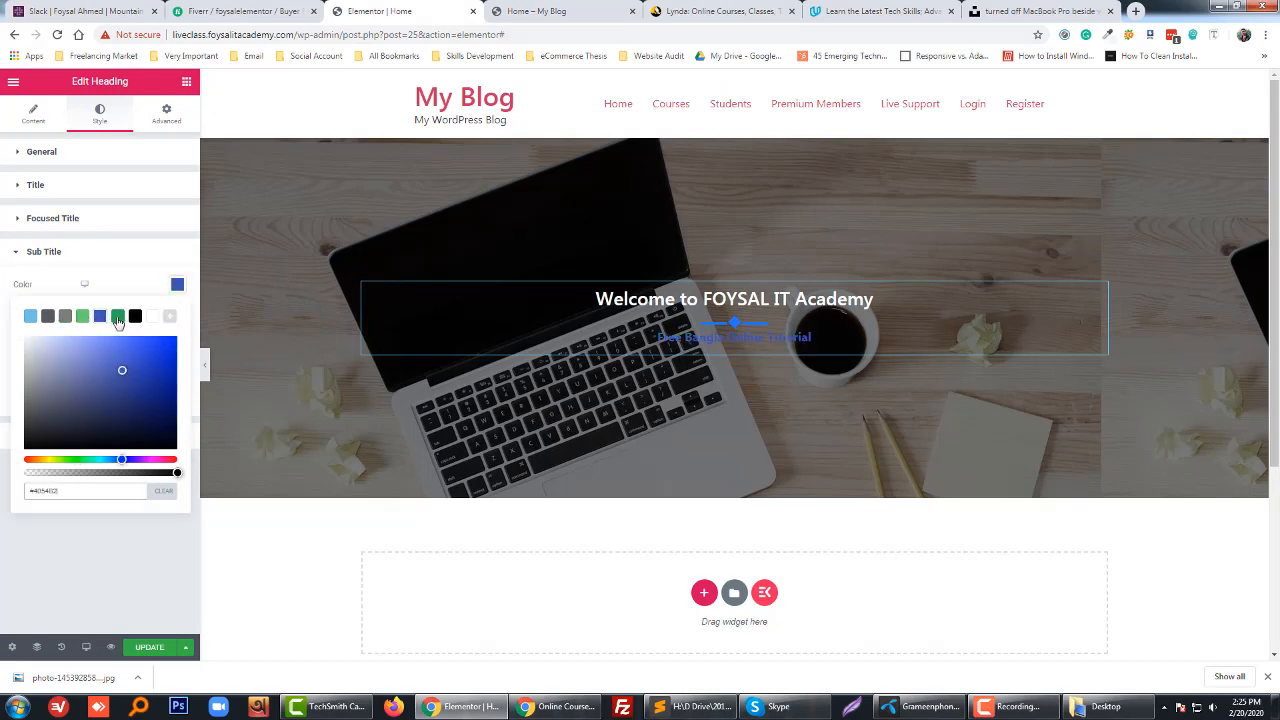
{"action": "left_click", "coordinate": [160, 472]}
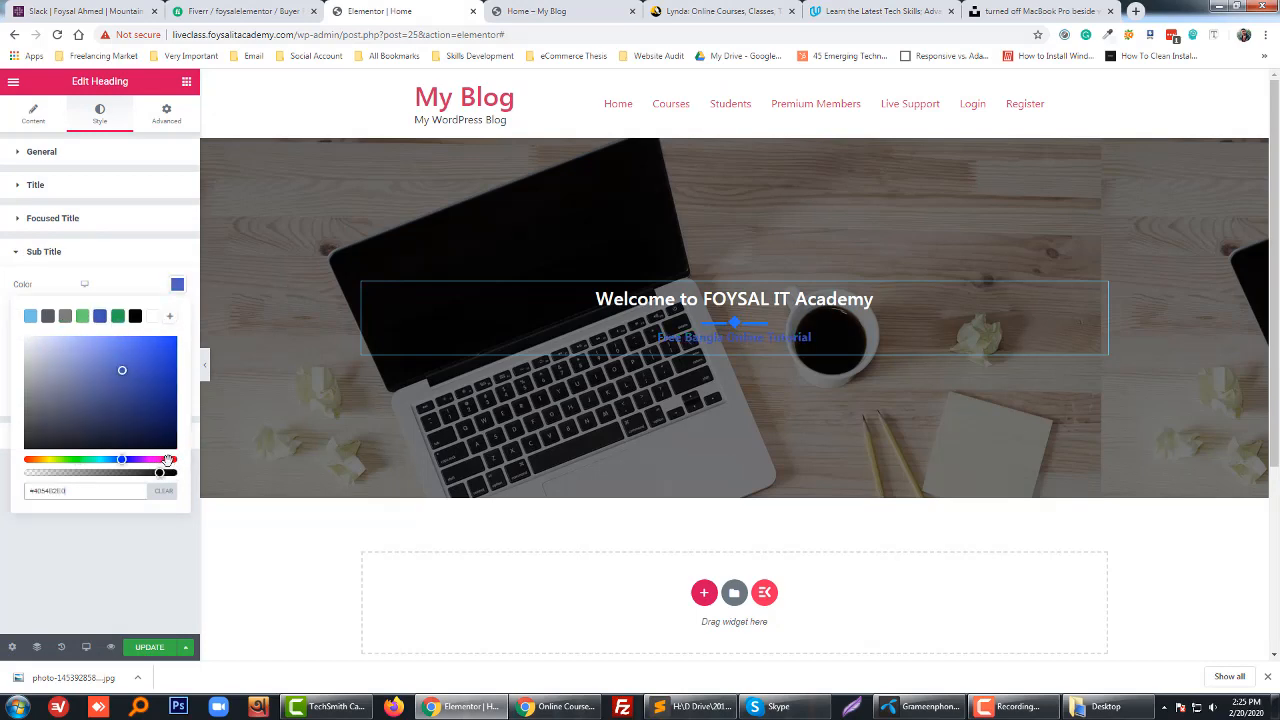
{"action": "left_click", "coordinate": [168, 459]}
{"action": "left_click_drag", "start_coordinate": [171, 460], "coordinate": [183, 464]}
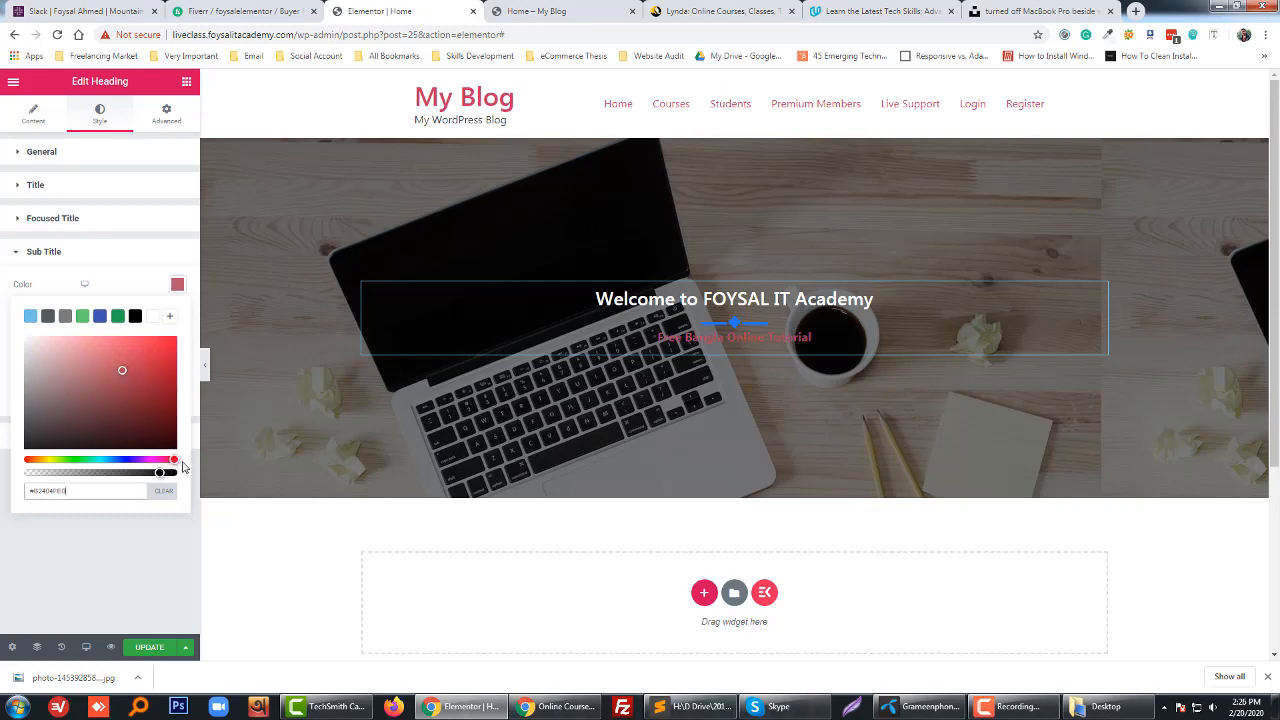
{"action": "left_click", "coordinate": [160, 346]}
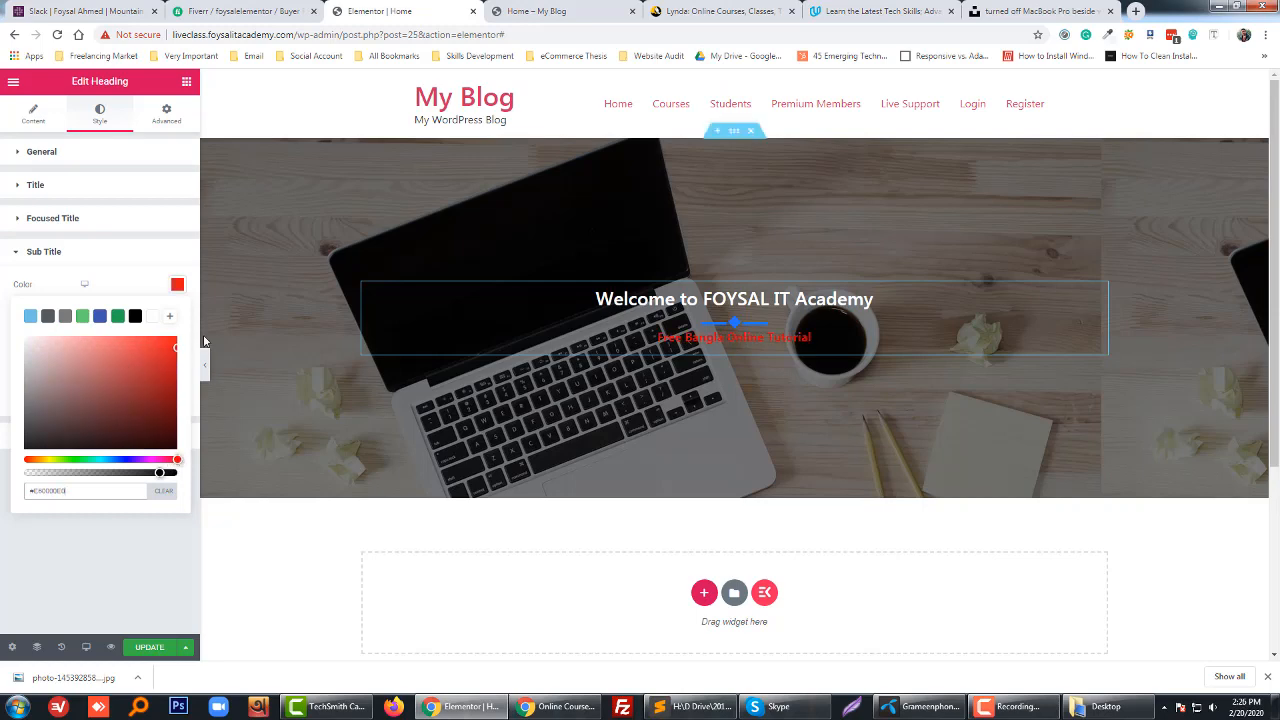
{"action": "left_click", "coordinate": [31, 316]}
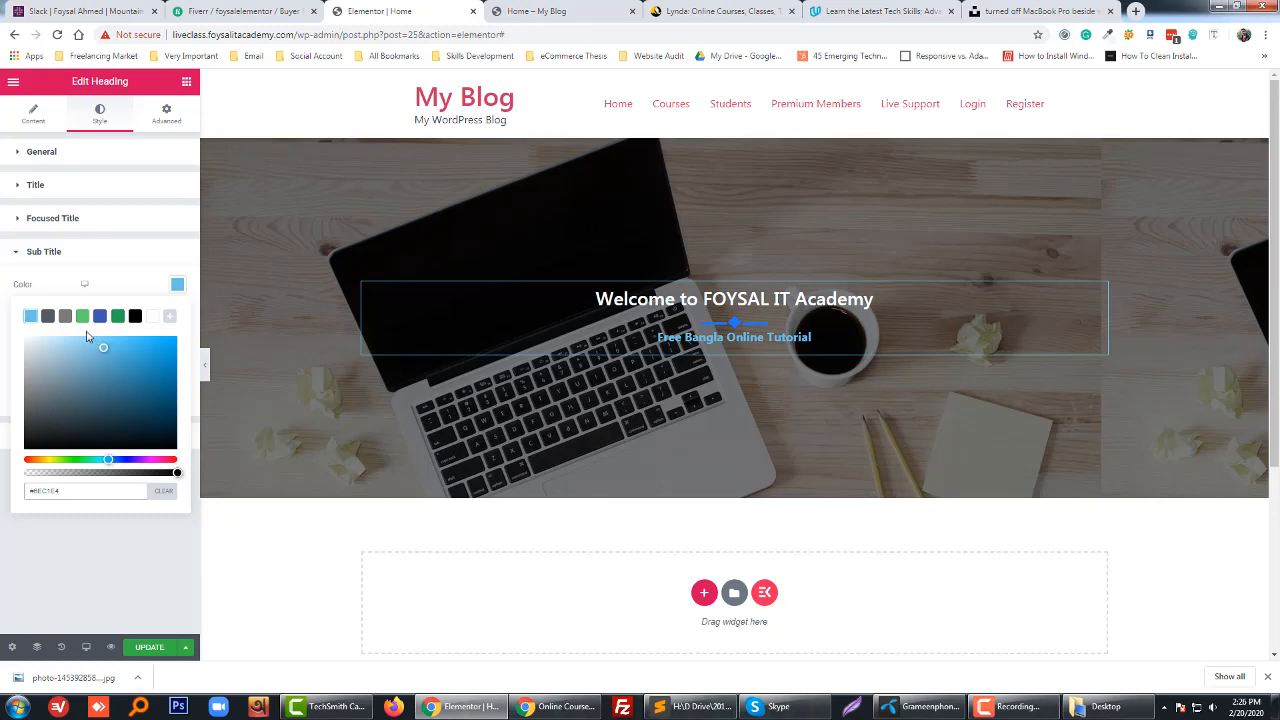
{"action": "left_click_drag", "start_coordinate": [88, 337], "coordinate": [121, 374]}
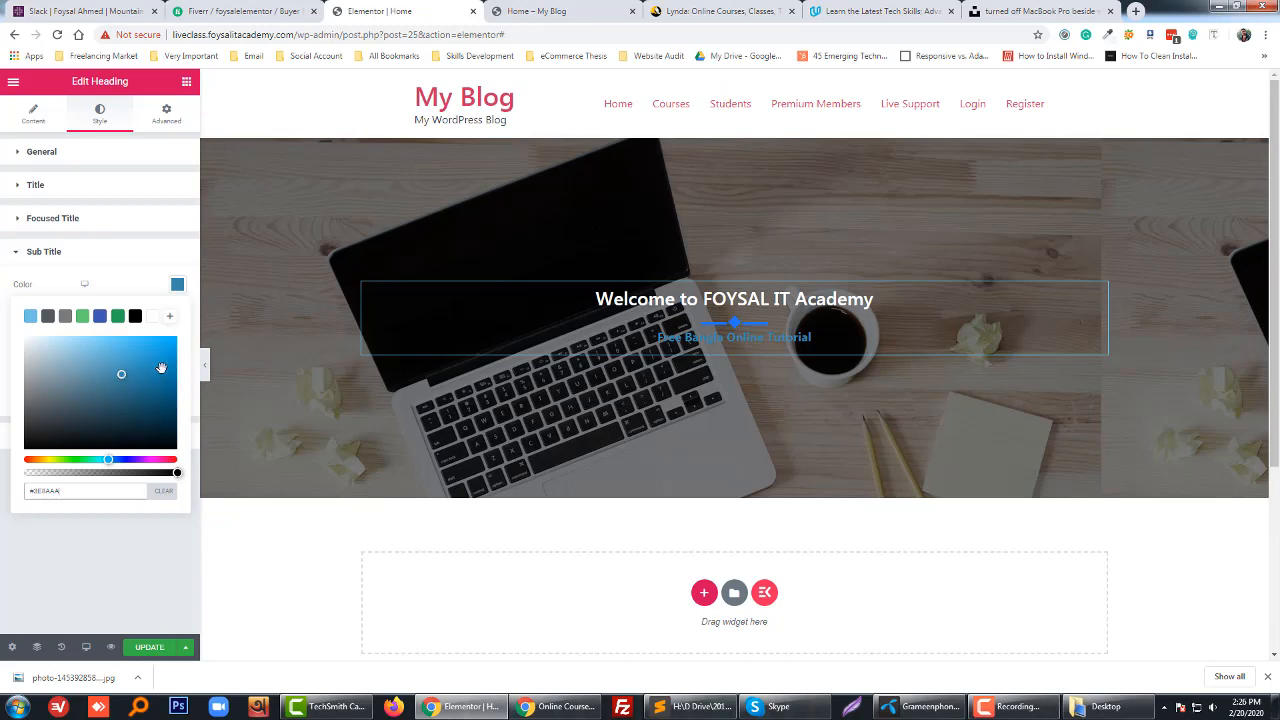
{"action": "left_click", "coordinate": [150, 317]}
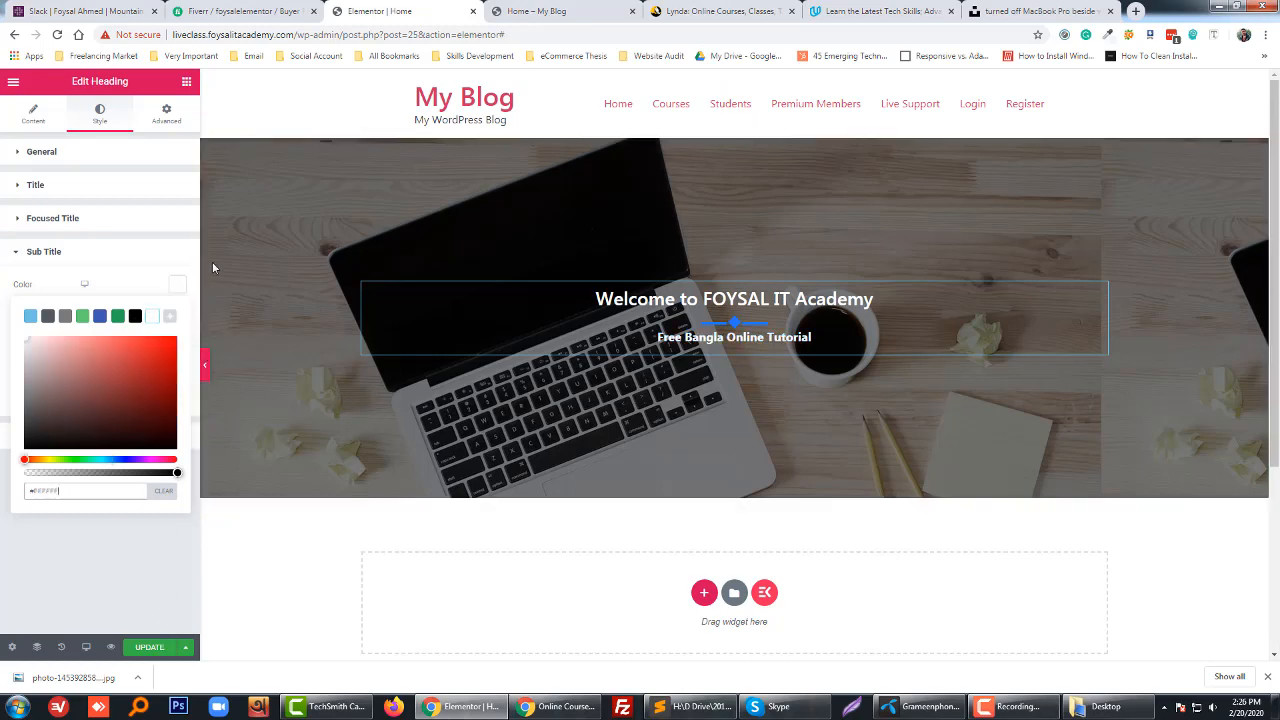
- Try a font size of 80 px for the heading title, then set it to 60 px
{"action": "left_click", "coordinate": [30, 186]}
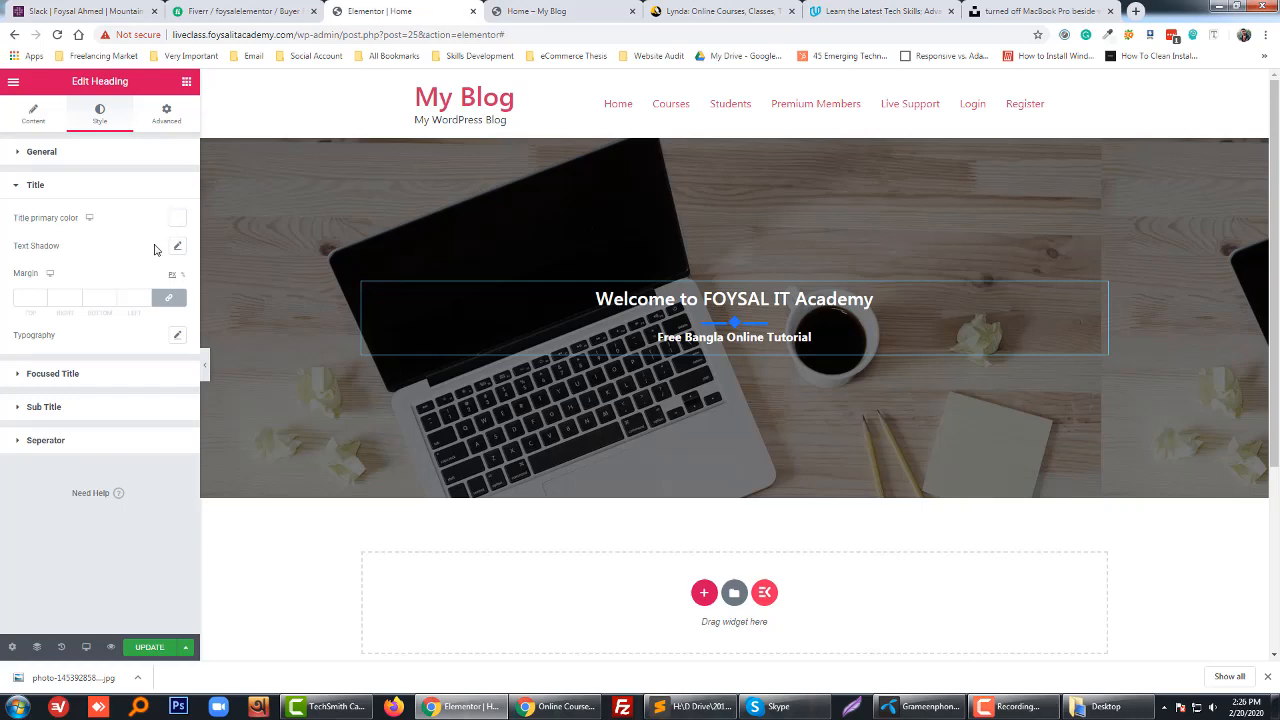
{"action": "left_click", "coordinate": [181, 336]}
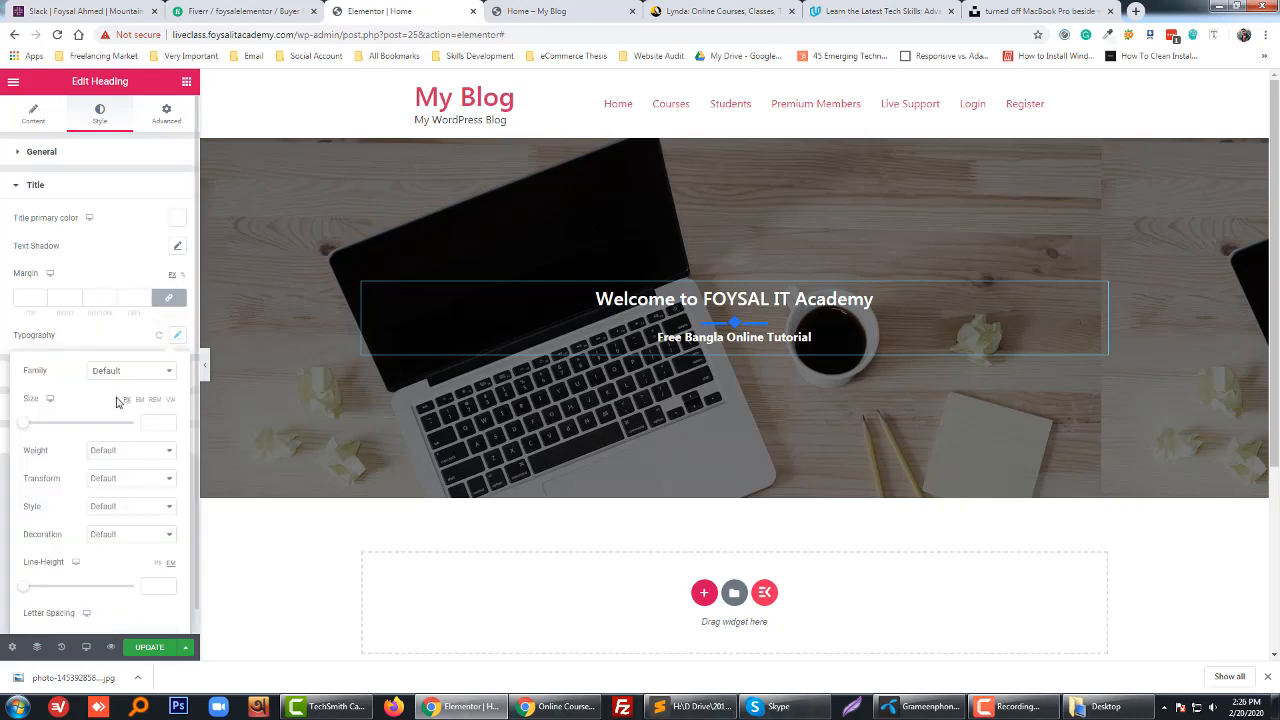
{"action": "left_click", "coordinate": [164, 424]}
{"action": "type", "text": "80"}
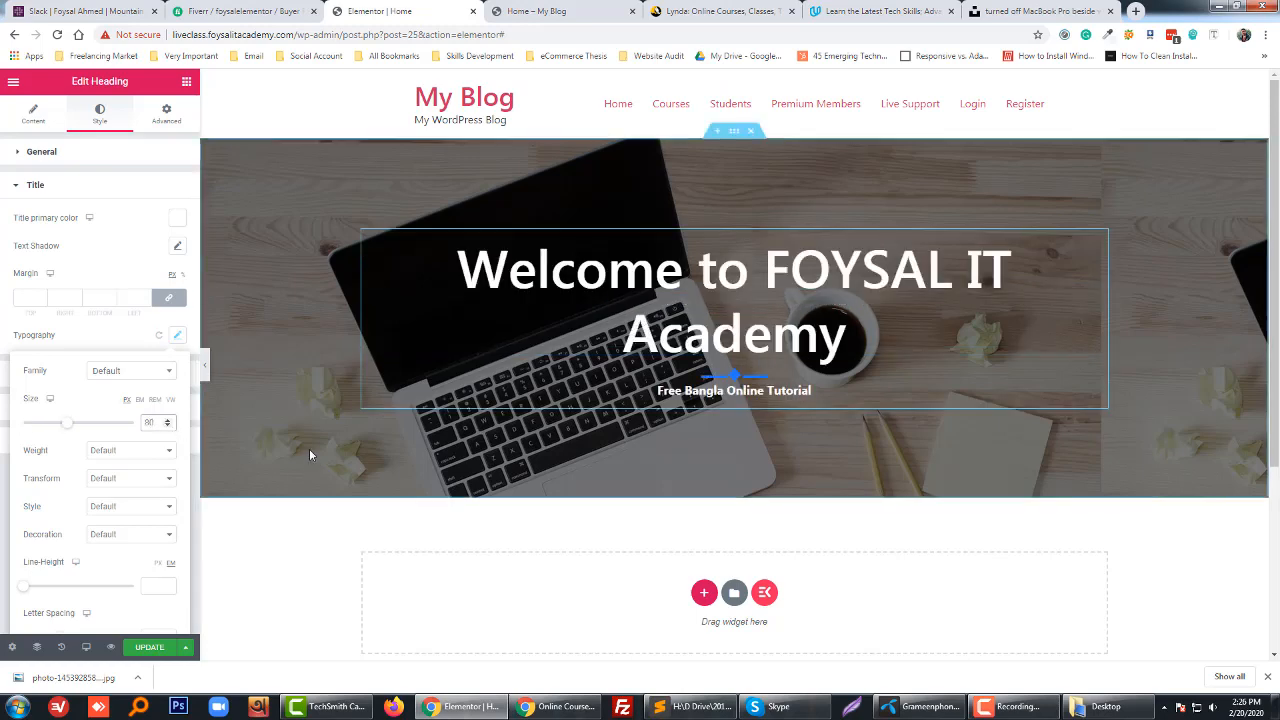
{"action": "key", "text": "BackSpace"}
{"action": "key", "text": "BackSpace"}
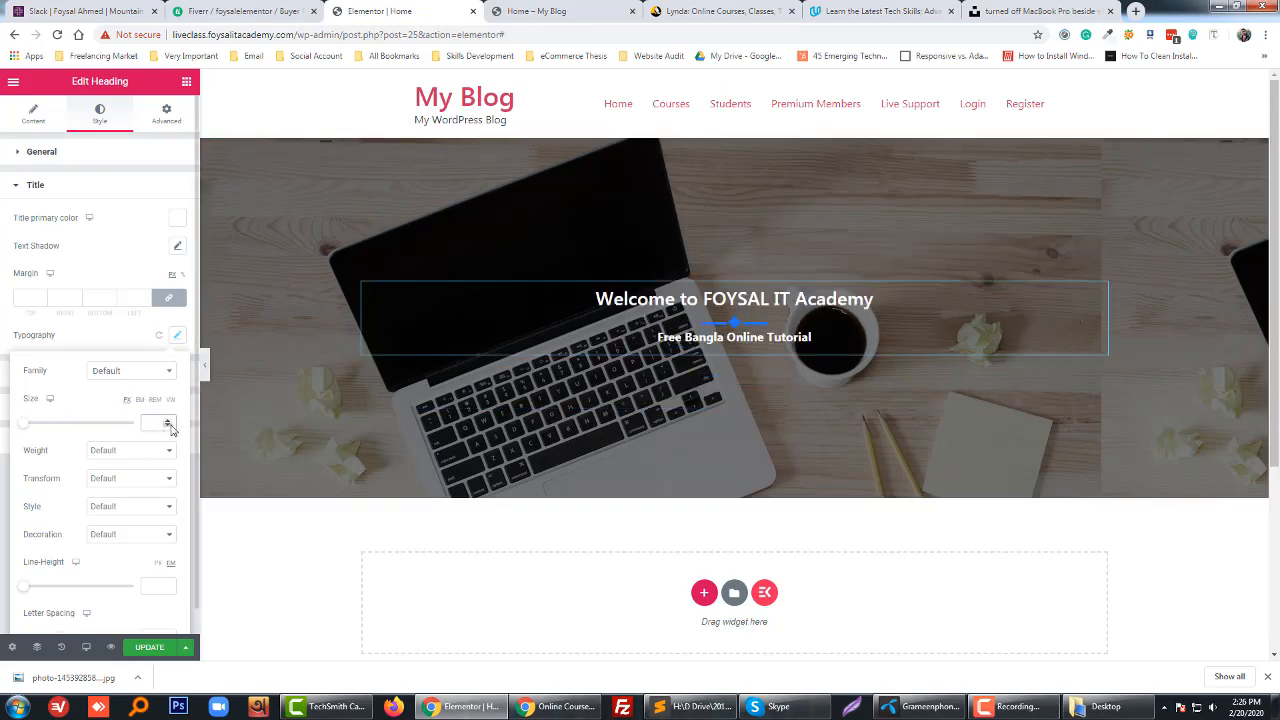
{"action": "type", "text": "60"}
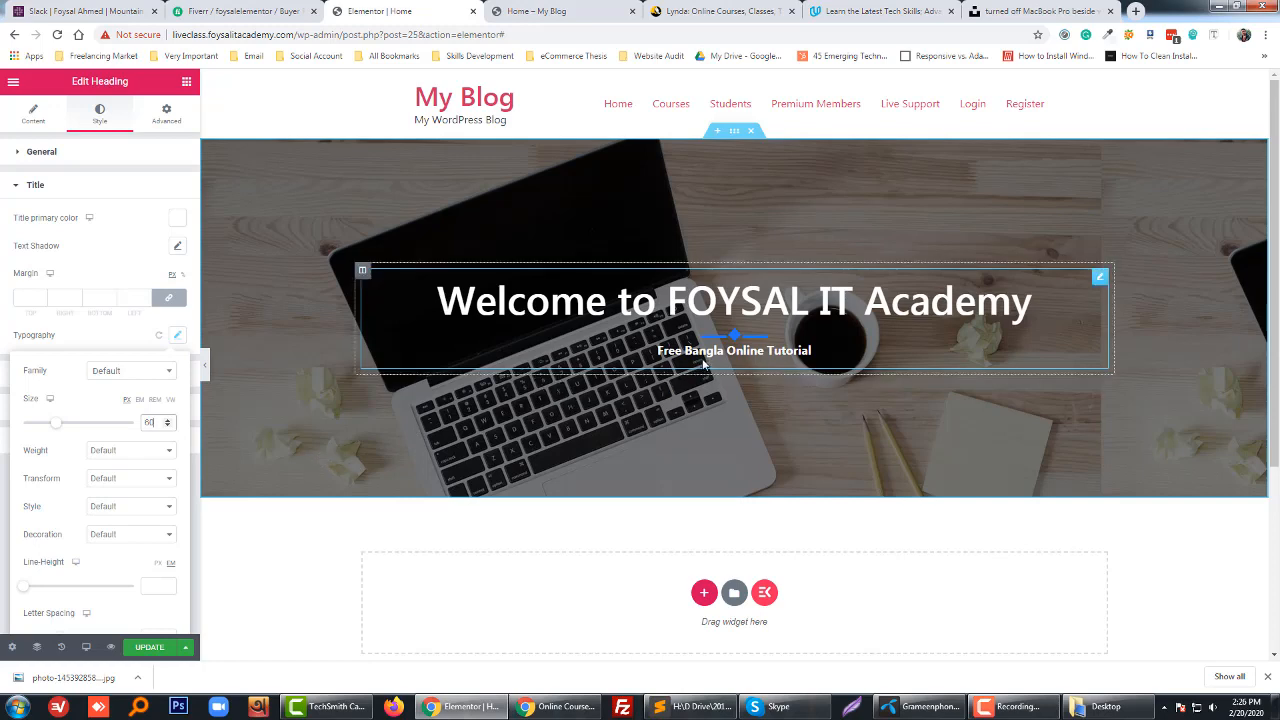
{"action": "left_click", "coordinate": [177, 340]}
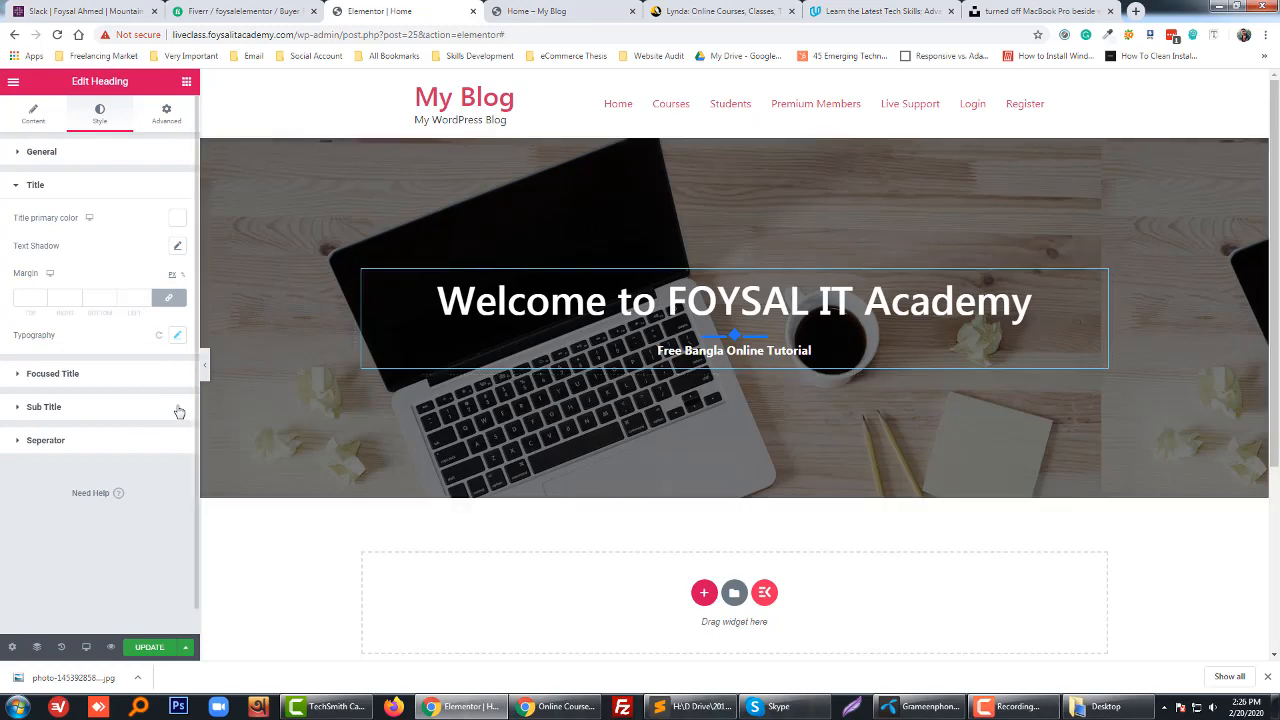
- Set the heading subtitle's font size to 30 px
{"action": "left_click", "coordinate": [40, 407]}
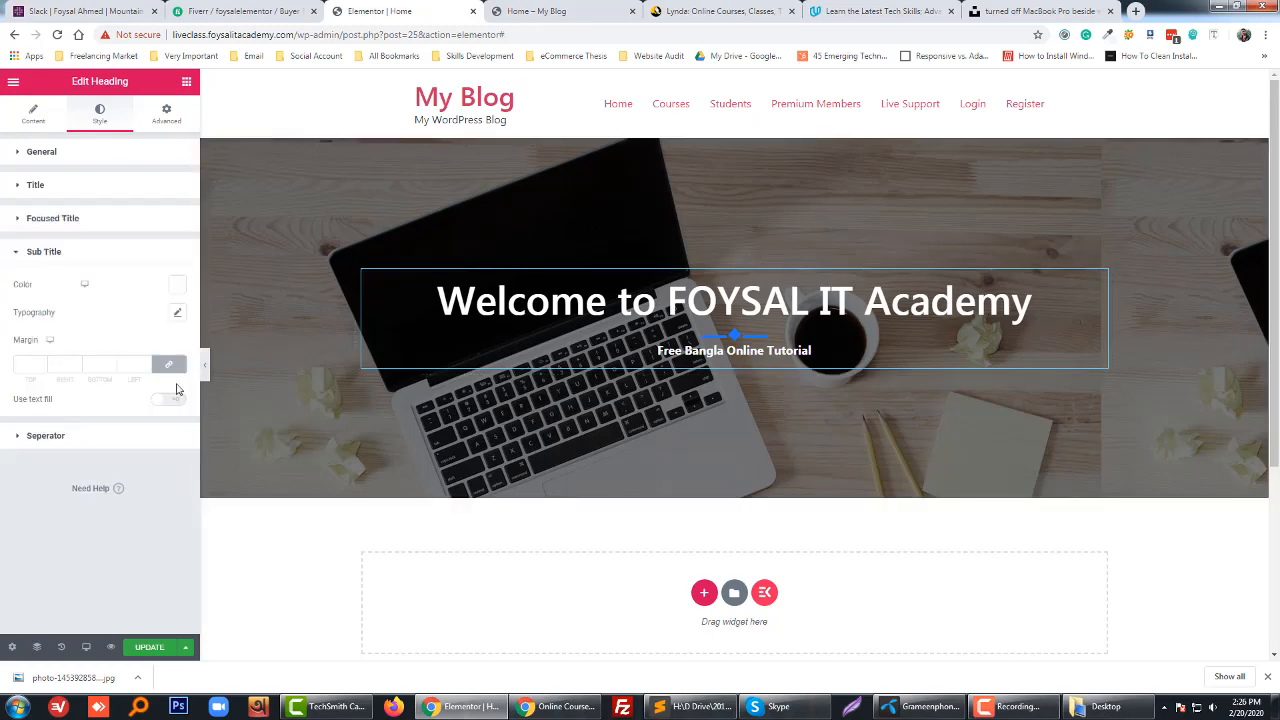
{"action": "left_click", "coordinate": [177, 314]}
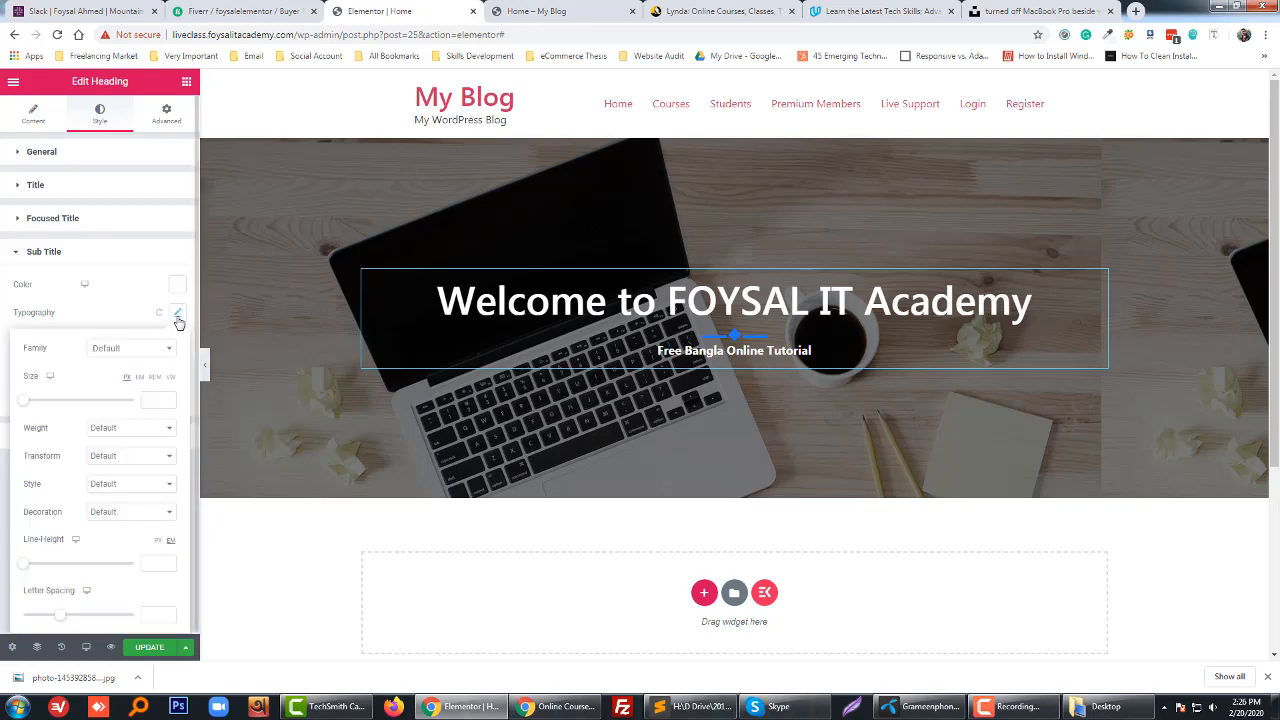
{"action": "left_click", "coordinate": [150, 399]}
{"action": "type", "text": "30"}
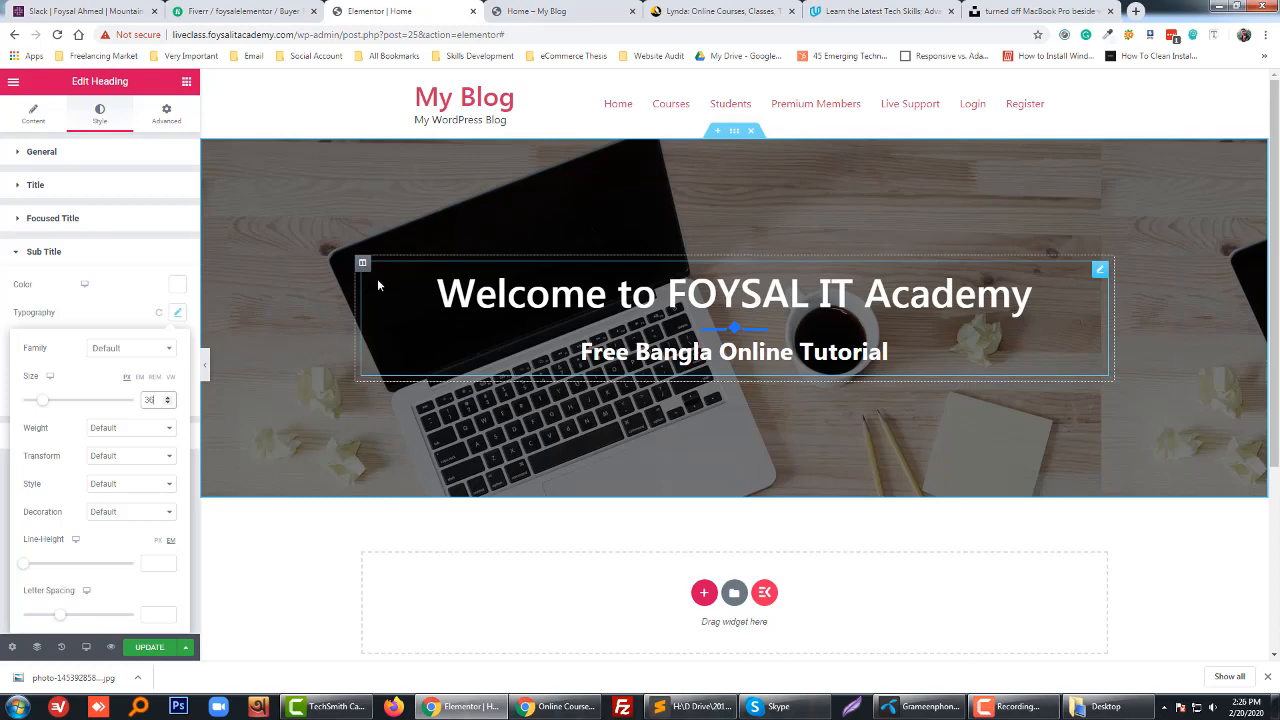
- Open the heading title's text shadow settings and reset the shadow to its default
{"action": "left_click", "coordinate": [69, 194]}
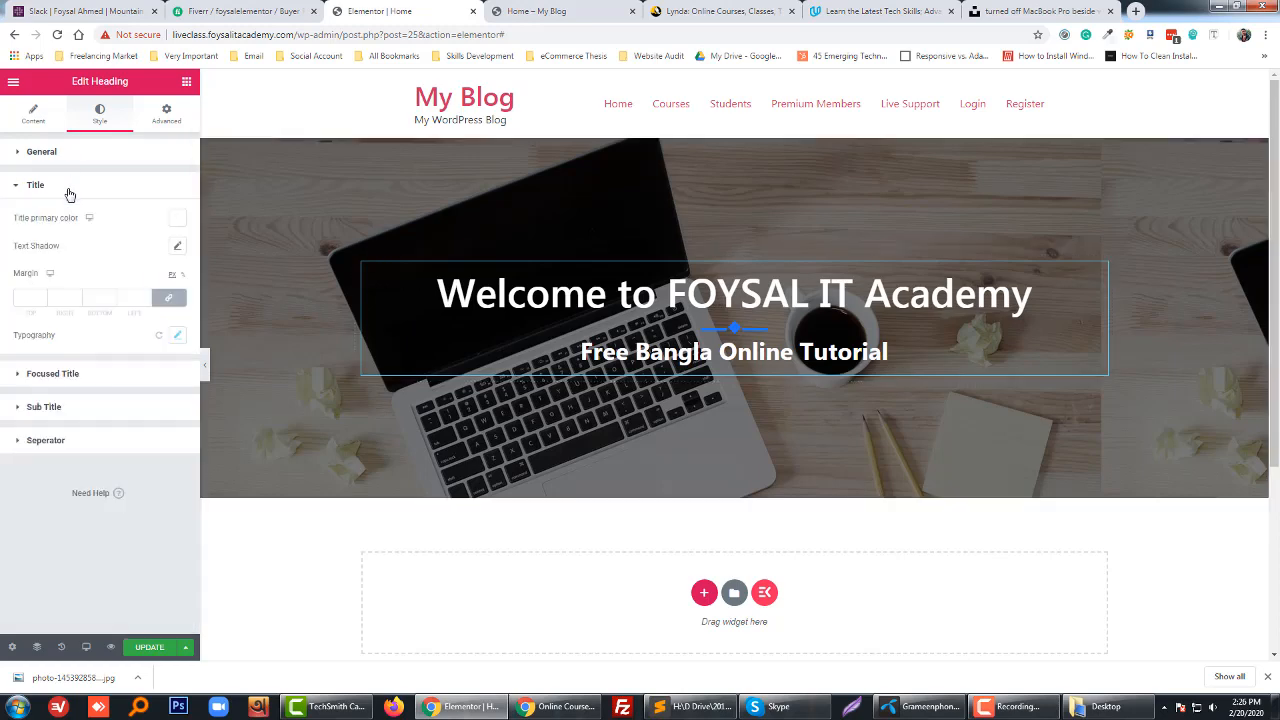
{"action": "left_click", "coordinate": [179, 248]}
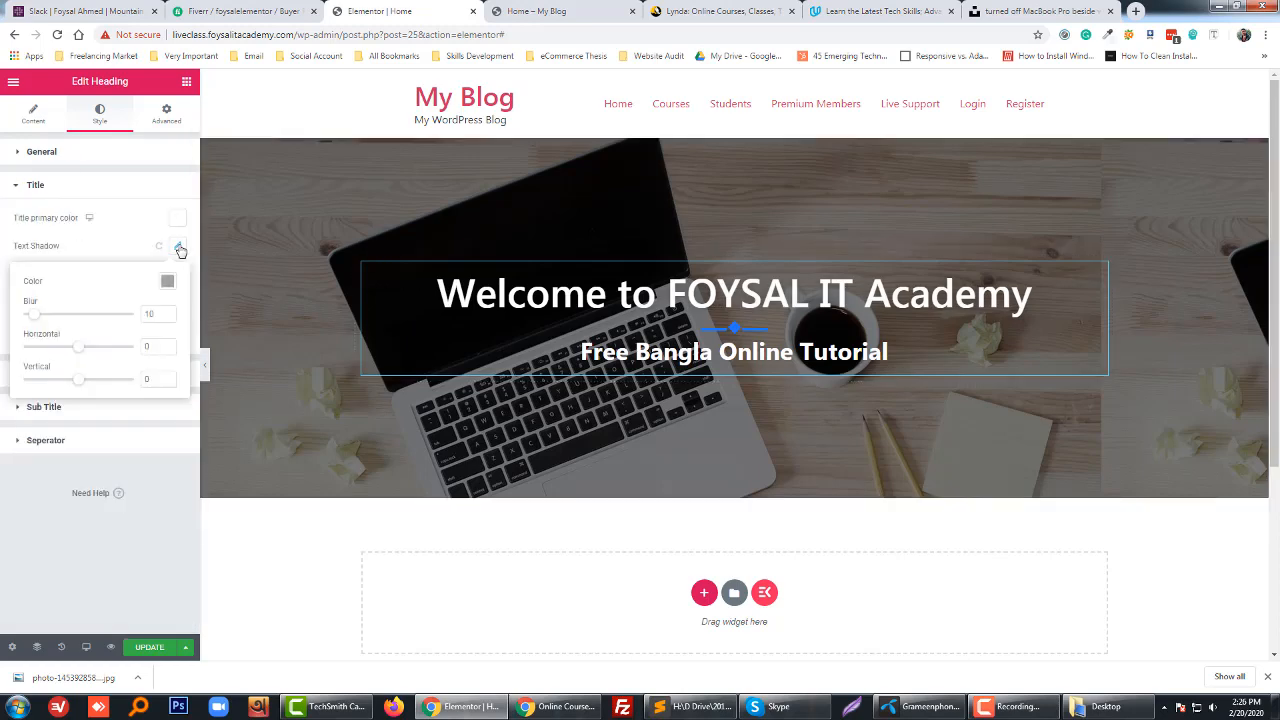
{"action": "left_click", "coordinate": [179, 248]}
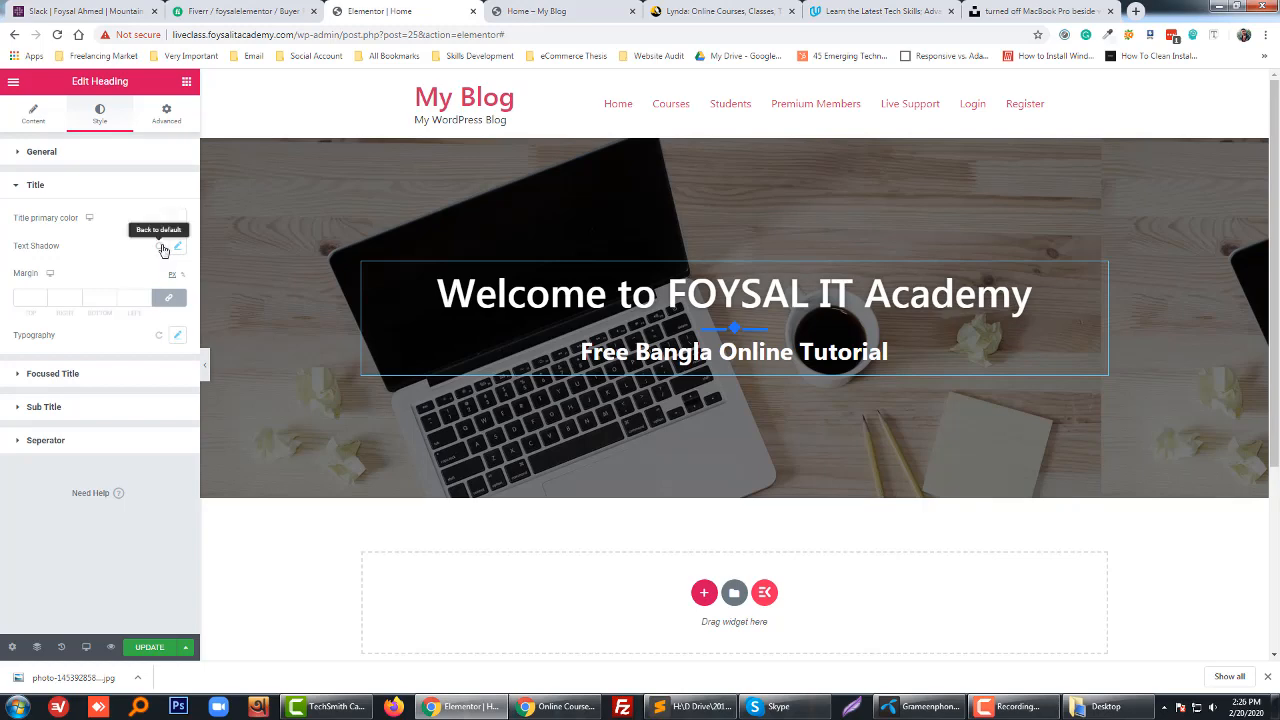
{"action": "left_click", "coordinate": [160, 246]}
- Set the font family of the heading title "Welcome to FOYSAL IT Academy" to Acme
{"action": "left_click", "coordinate": [176, 338]}
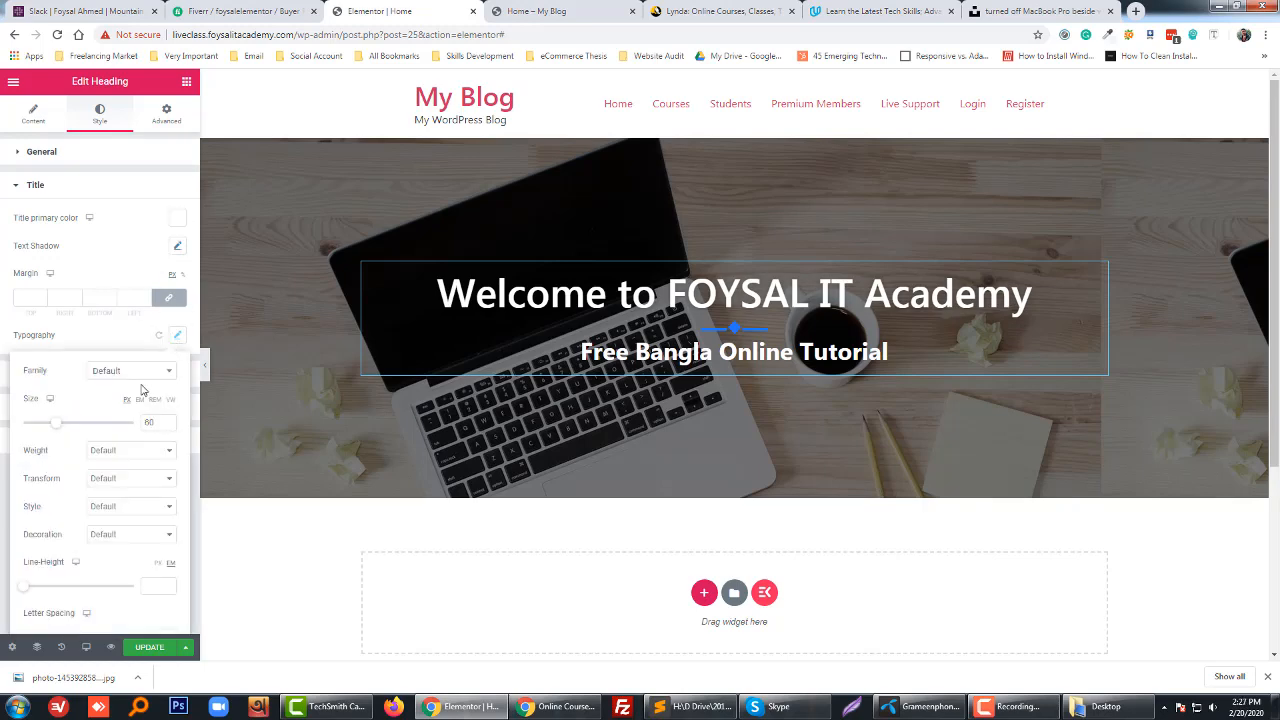
{"action": "left_click", "coordinate": [142, 376]}
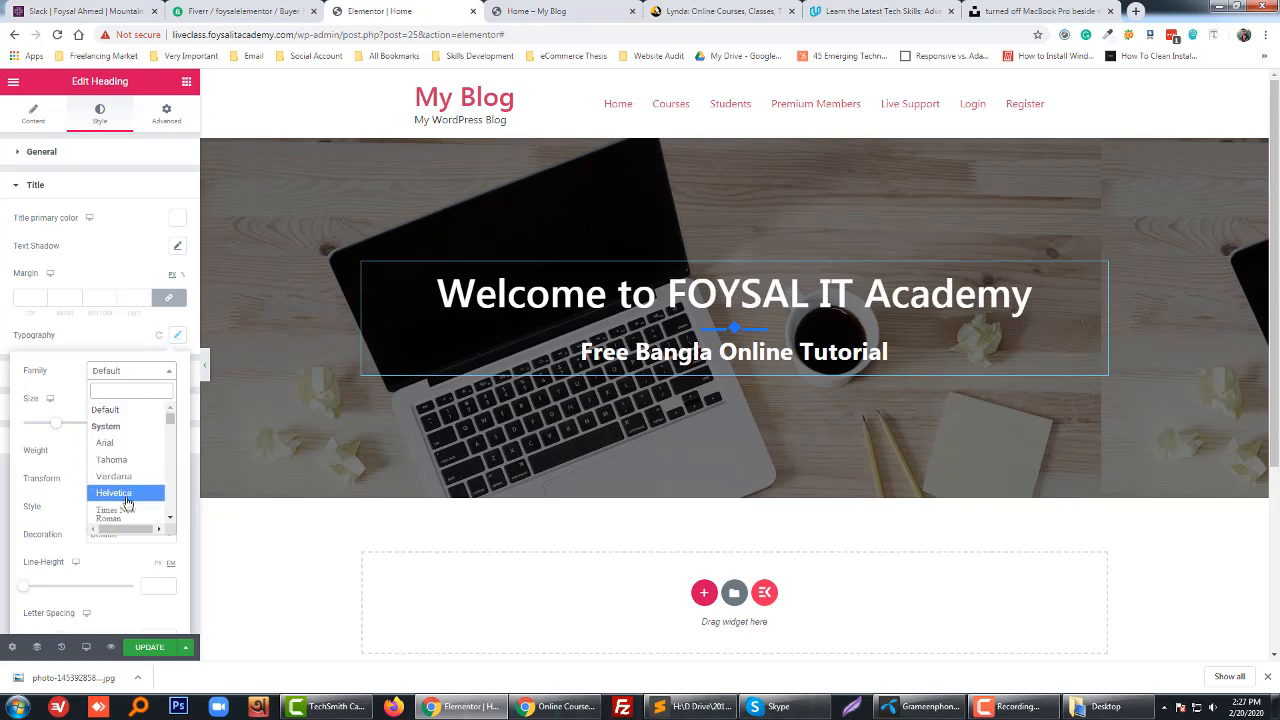
{"action": "scroll", "coordinate": [125, 495], "scroll_direction": "down", "scroll_amount": 2}
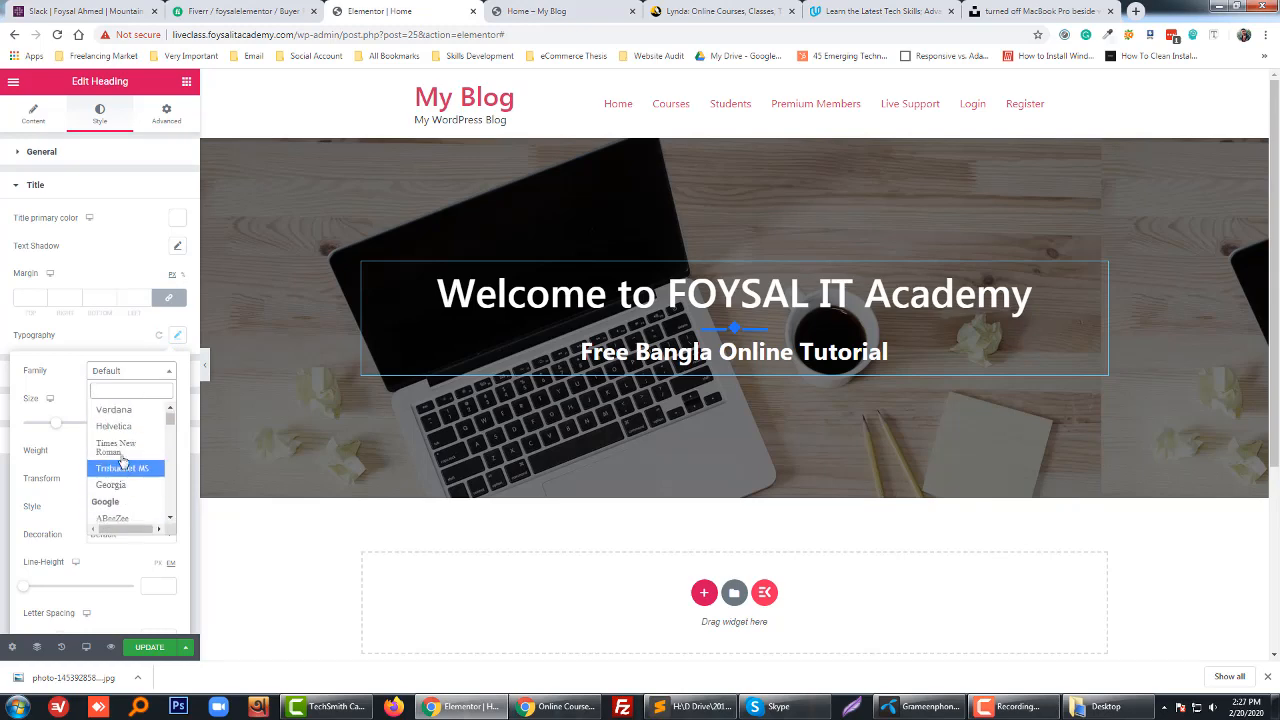
{"action": "scroll", "coordinate": [121, 478], "scroll_direction": "down", "scroll_amount": 2}
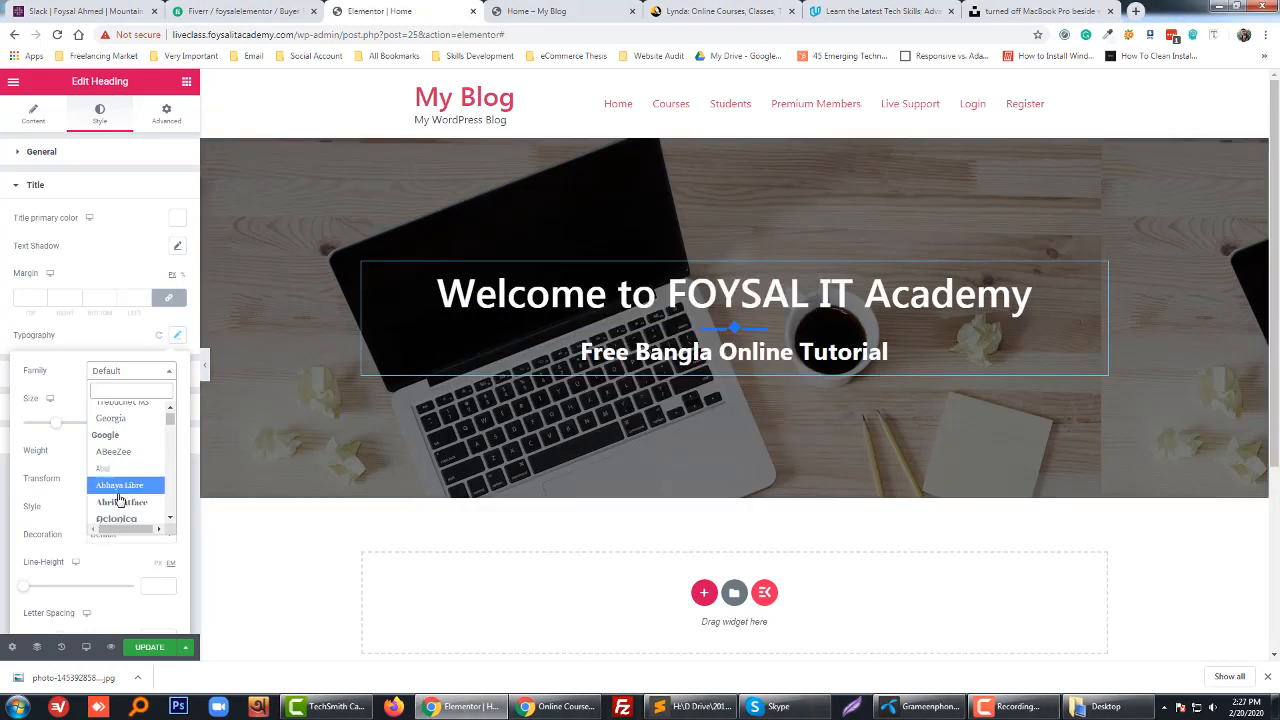
{"action": "scroll", "coordinate": [115, 492], "scroll_direction": "down", "scroll_amount": 2}
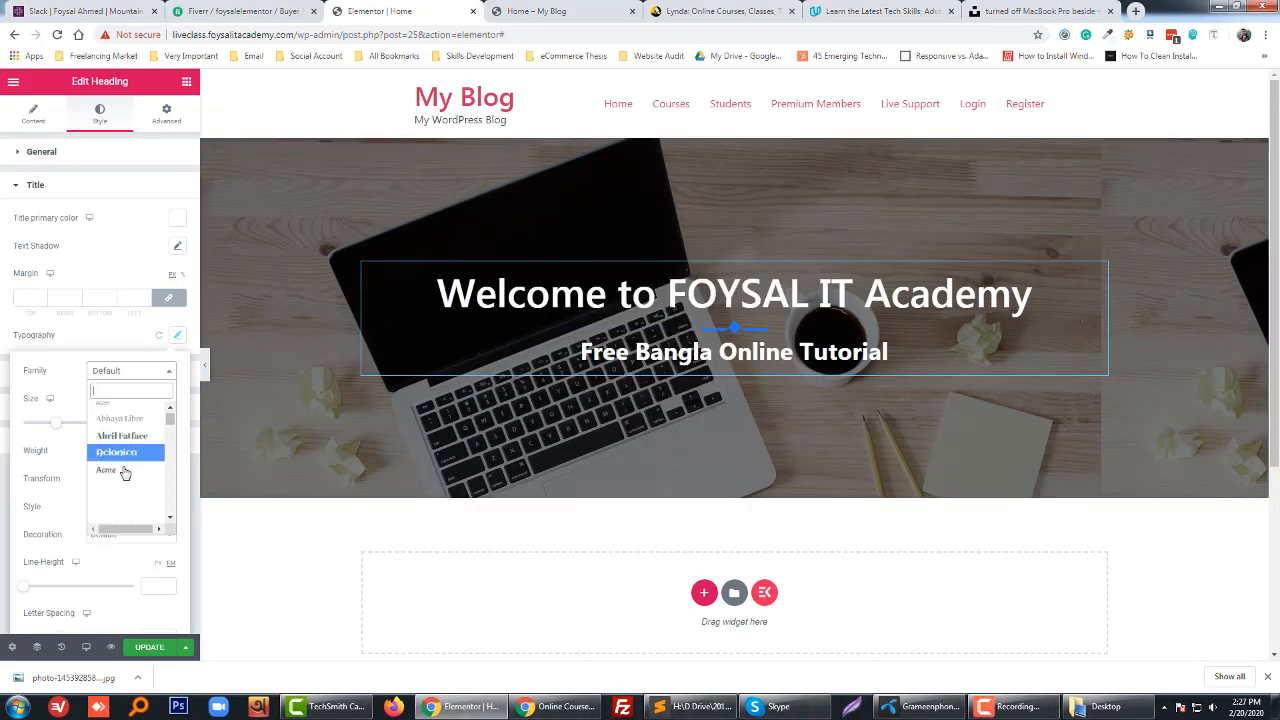
{"action": "left_click", "coordinate": [124, 472]}
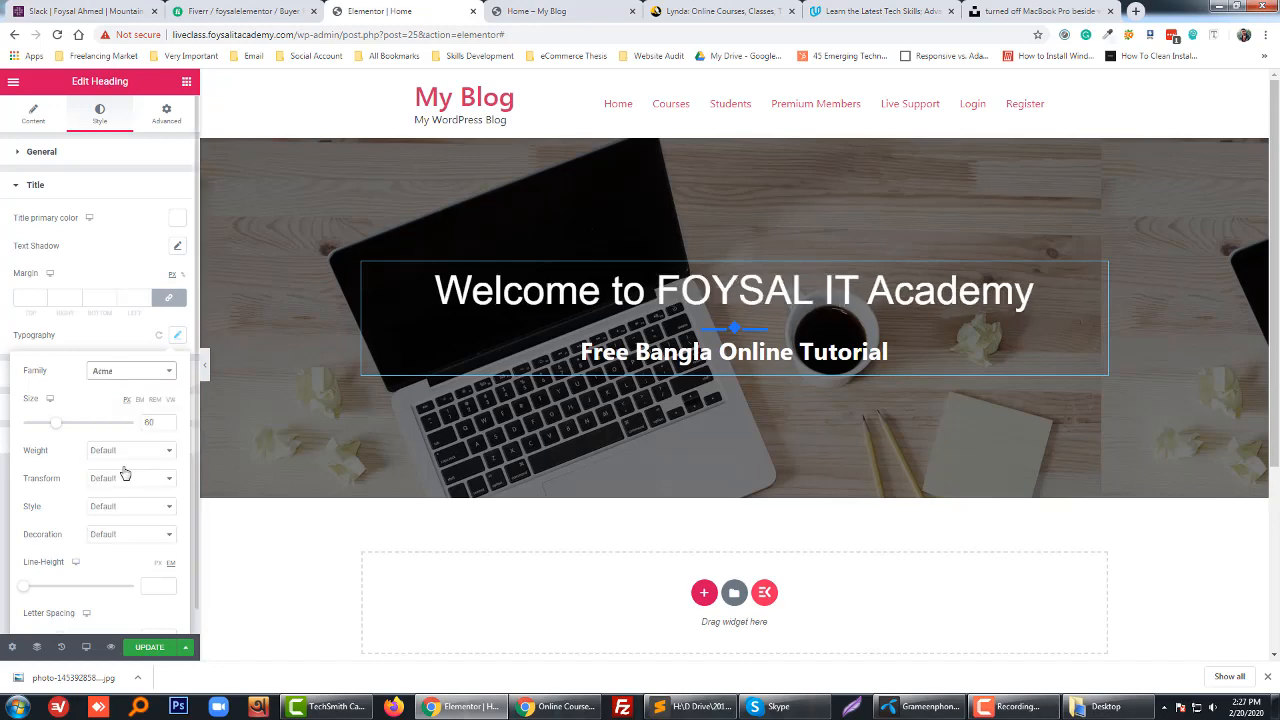
{"action": "left_click", "coordinate": [142, 379]}
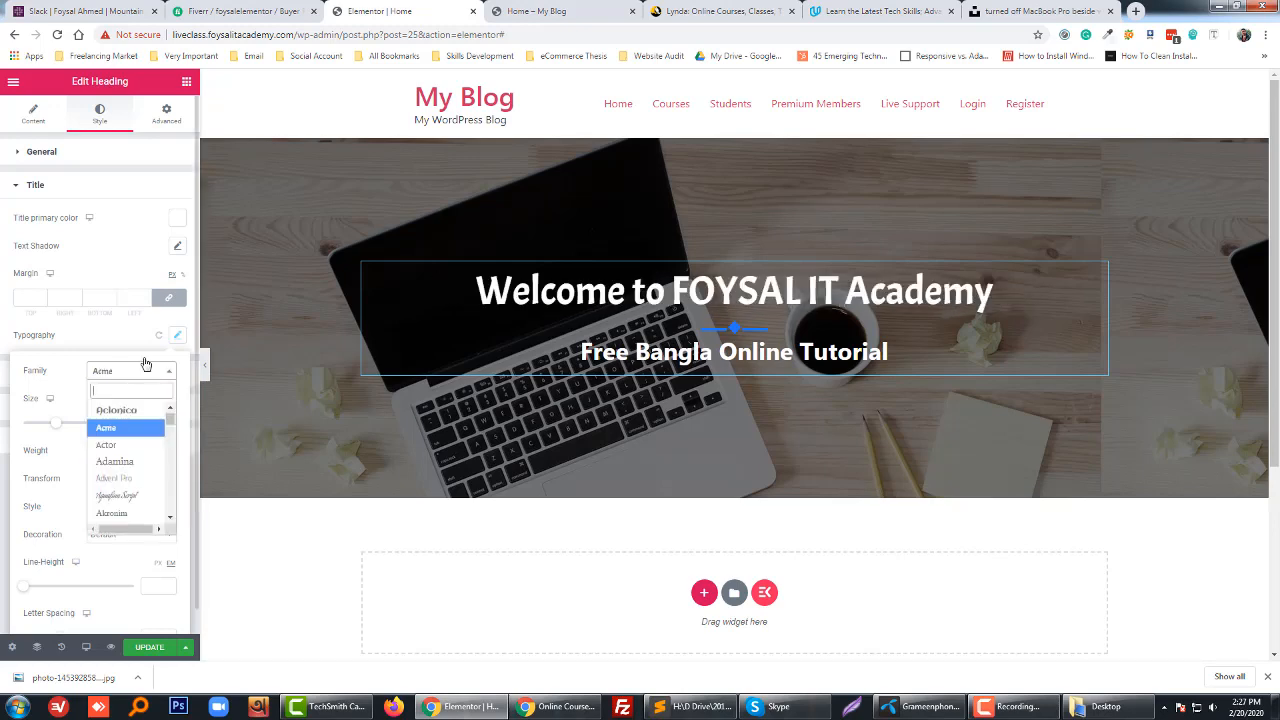
{"action": "left_click", "coordinate": [122, 346]}
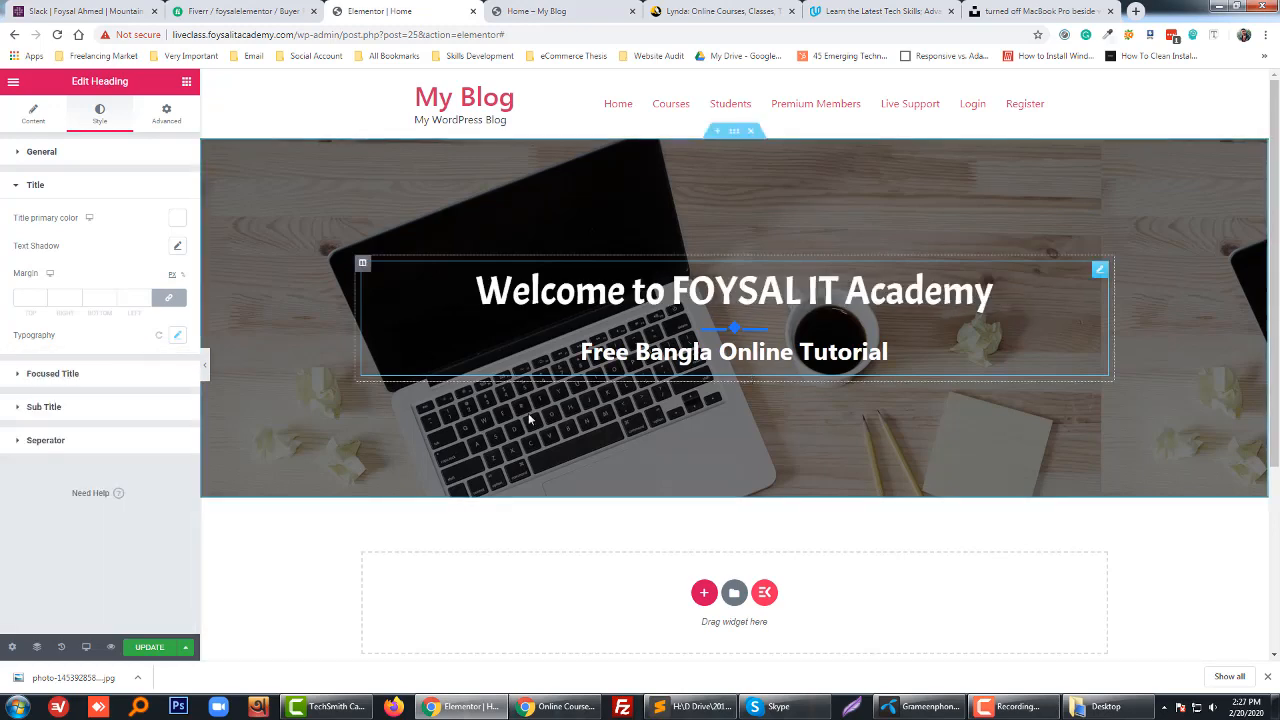
{"action": "left_click", "coordinate": [33, 113]}
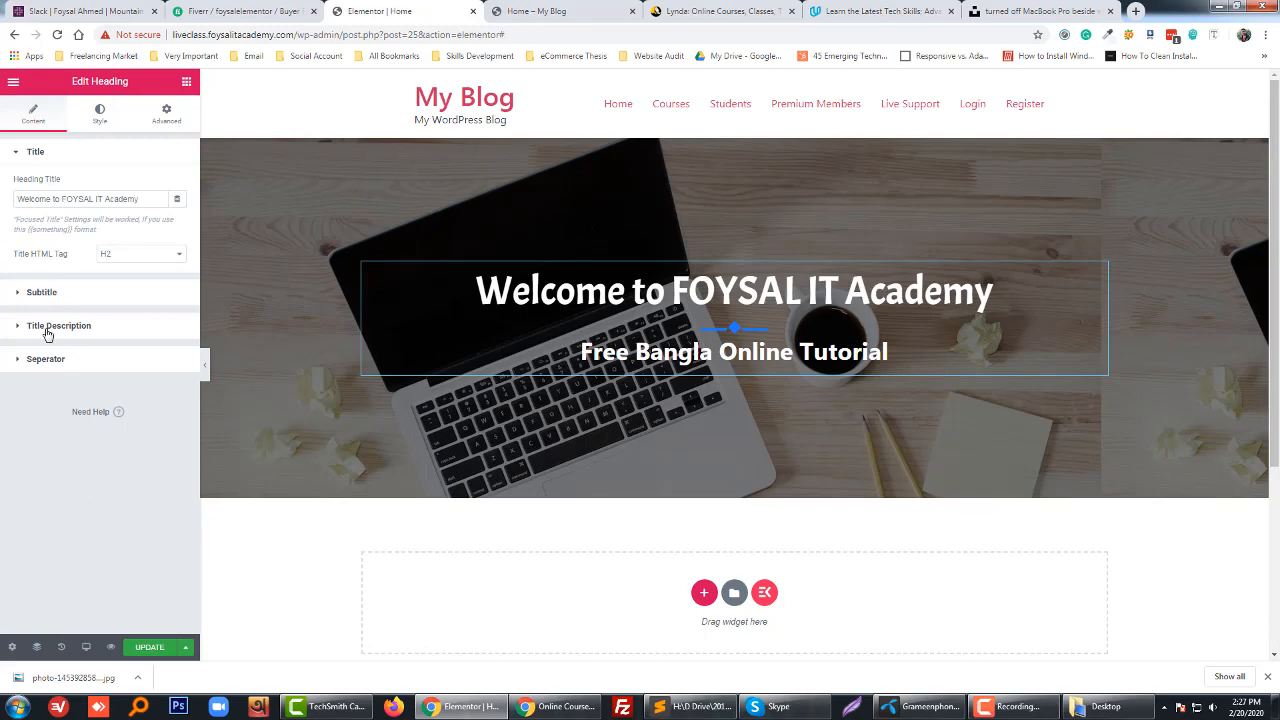
{"action": "left_click", "coordinate": [46, 330]}
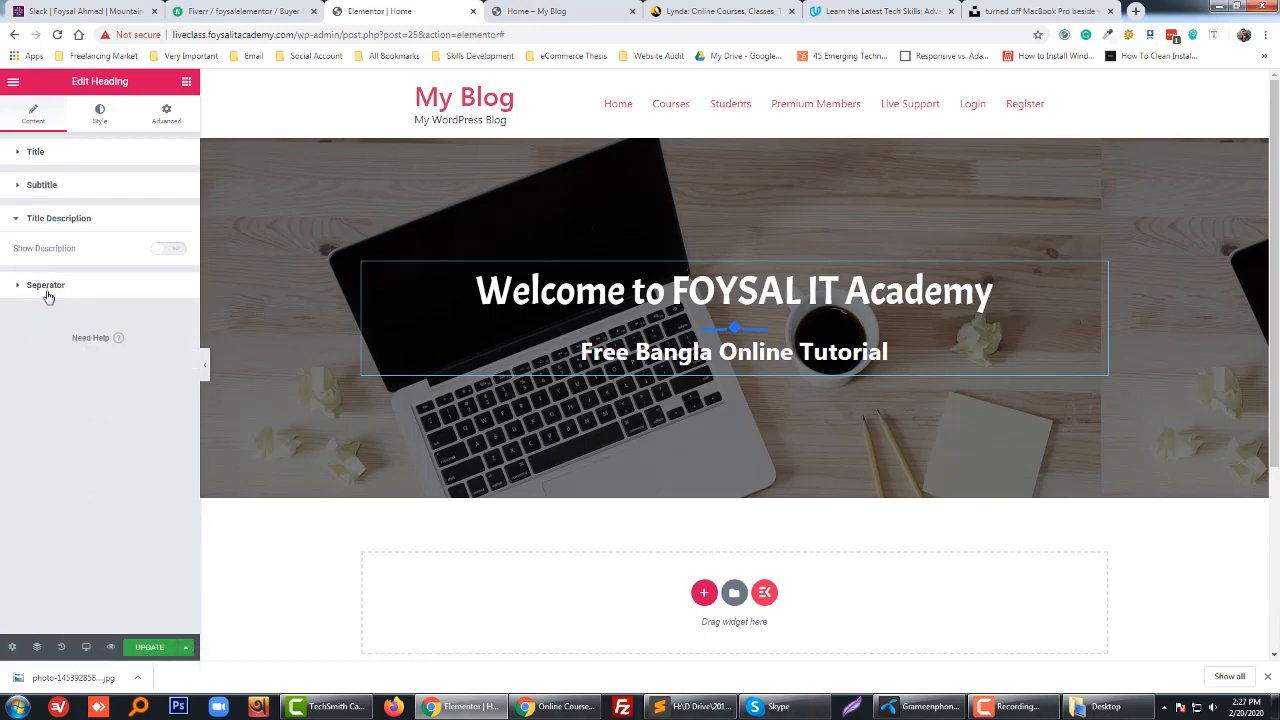
{"action": "left_click", "coordinate": [46, 286]}
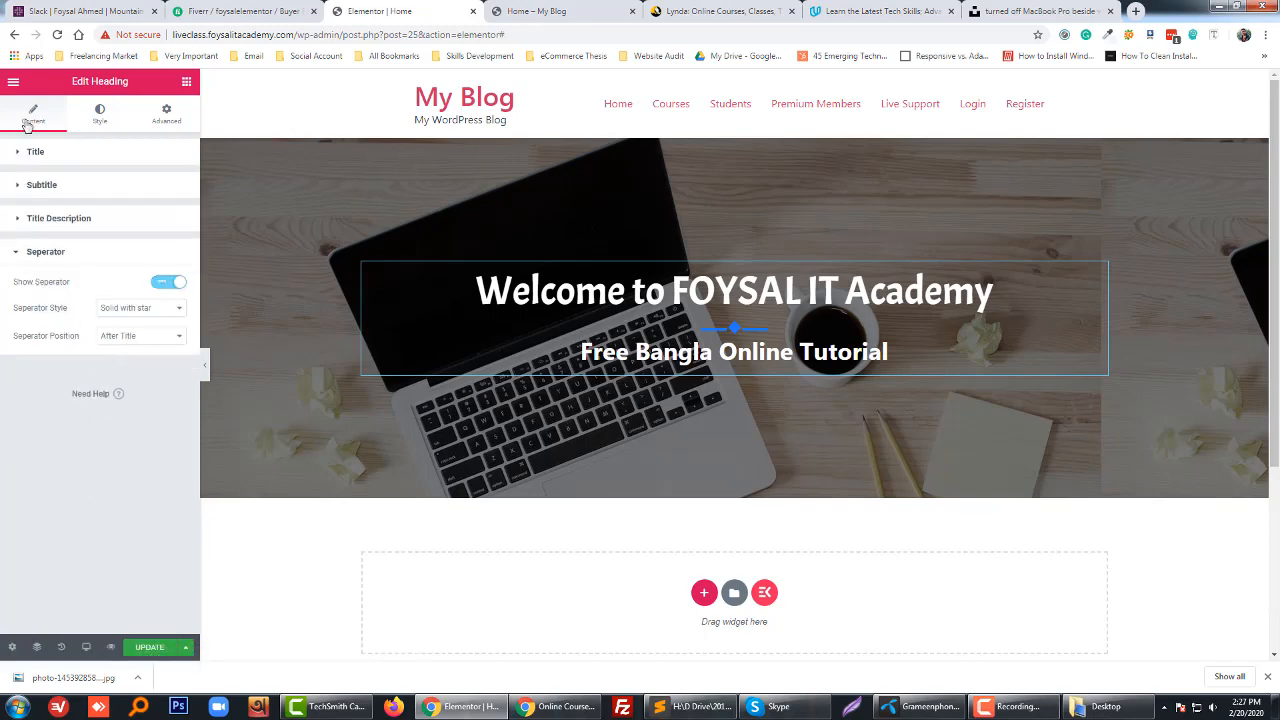
- Add a Button widget below the heading in the hero section and align it to the center
{"action": "left_click", "coordinate": [186, 84]}
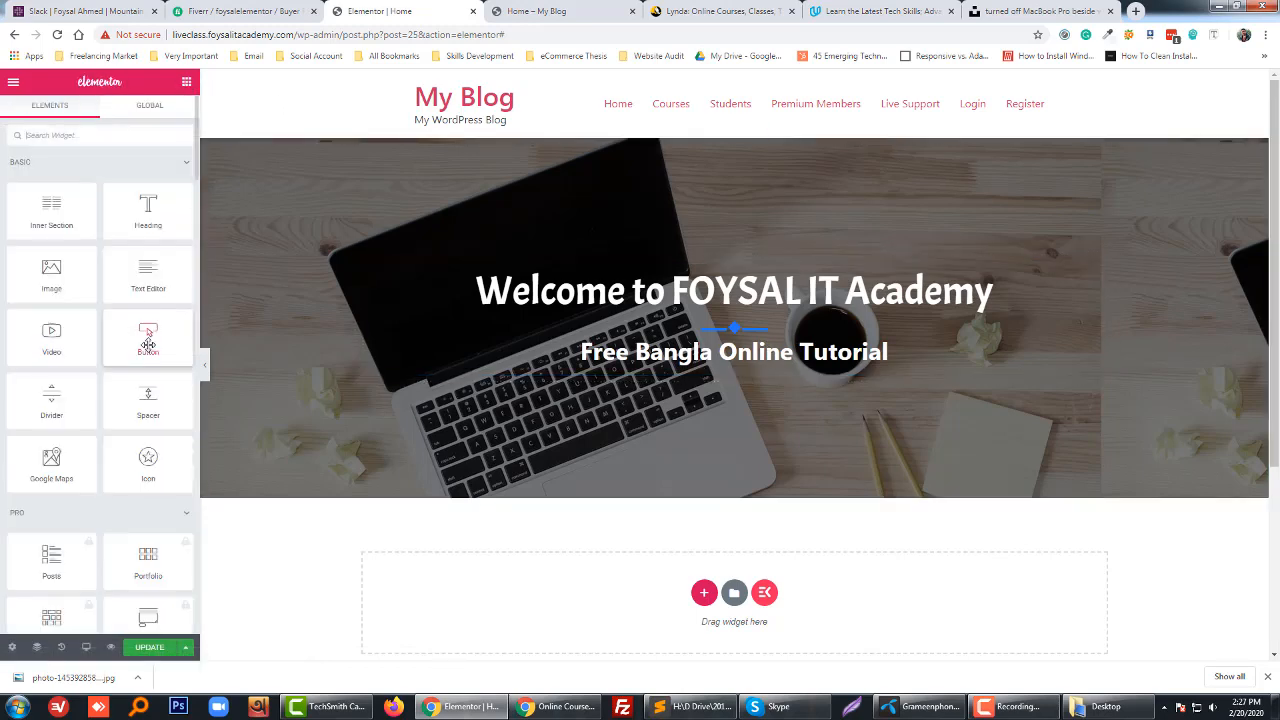
{"action": "left_click_drag", "start_coordinate": [148, 344], "coordinate": [705, 376]}
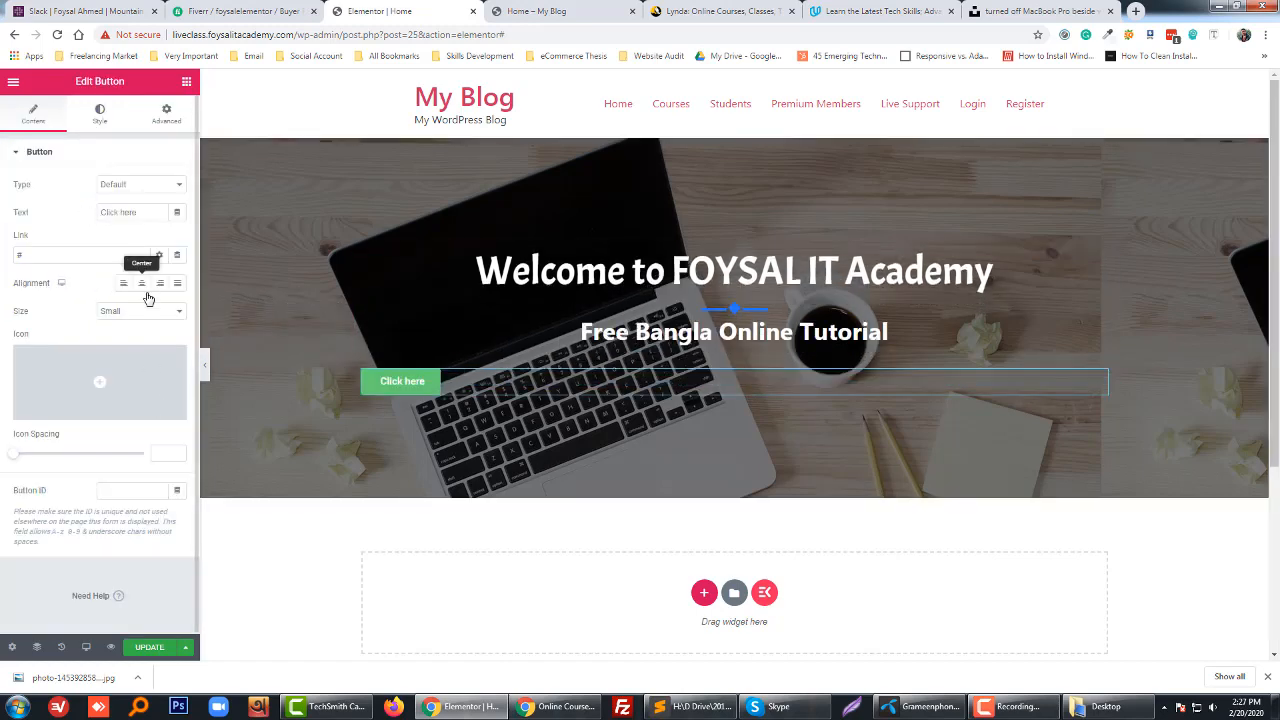
{"action": "left_click", "coordinate": [142, 284]}
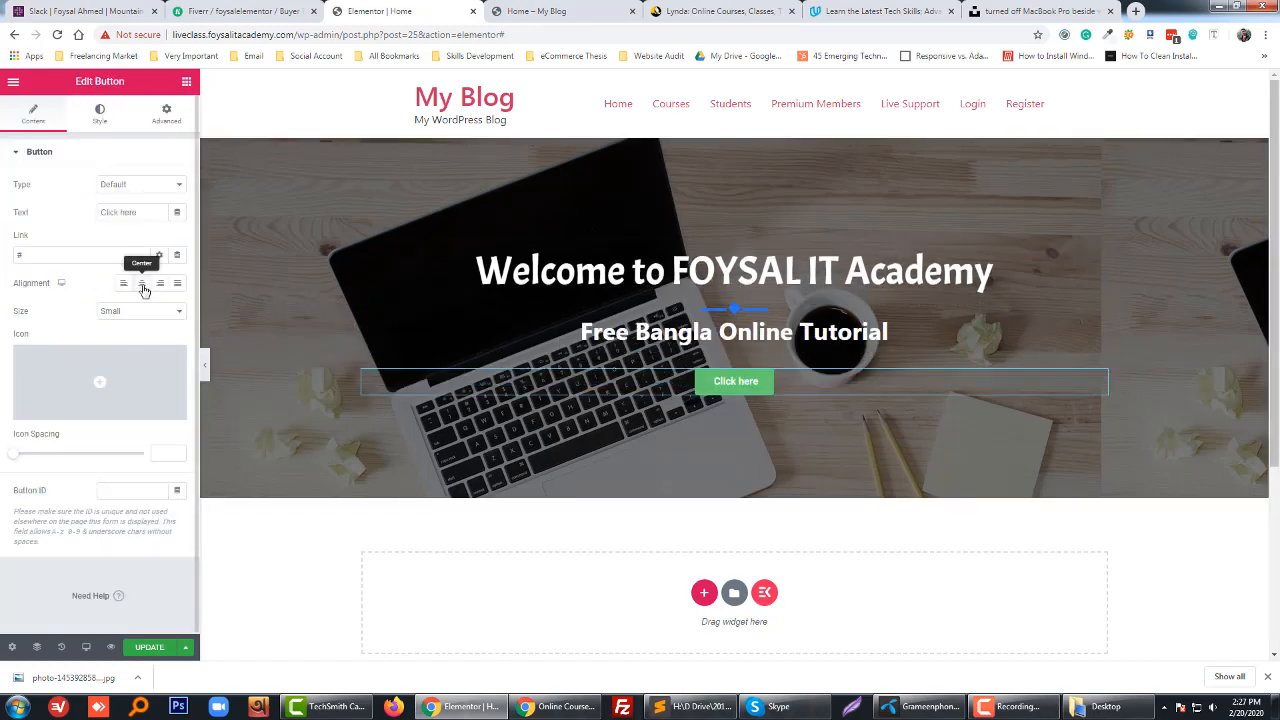
- Change the button's text to "Live Support Ready"
{"action": "triple_click", "coordinate": [120, 213]}
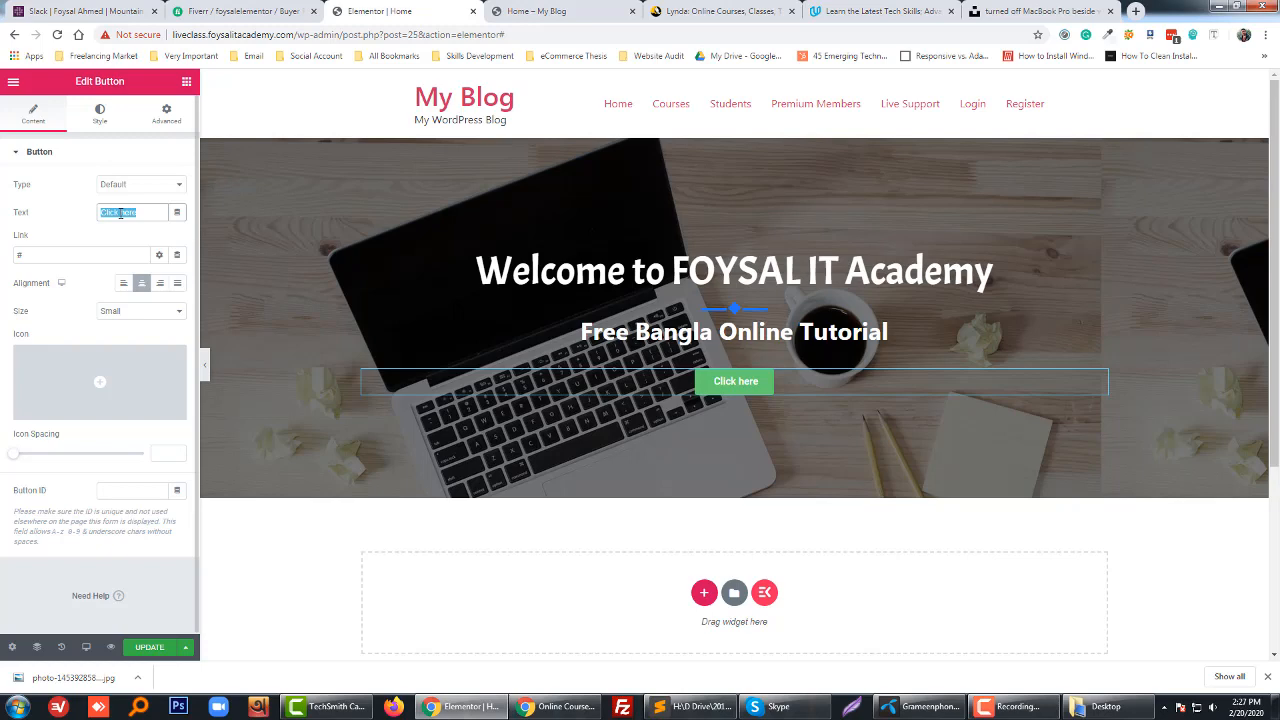
{"action": "type", "text": "Li"}
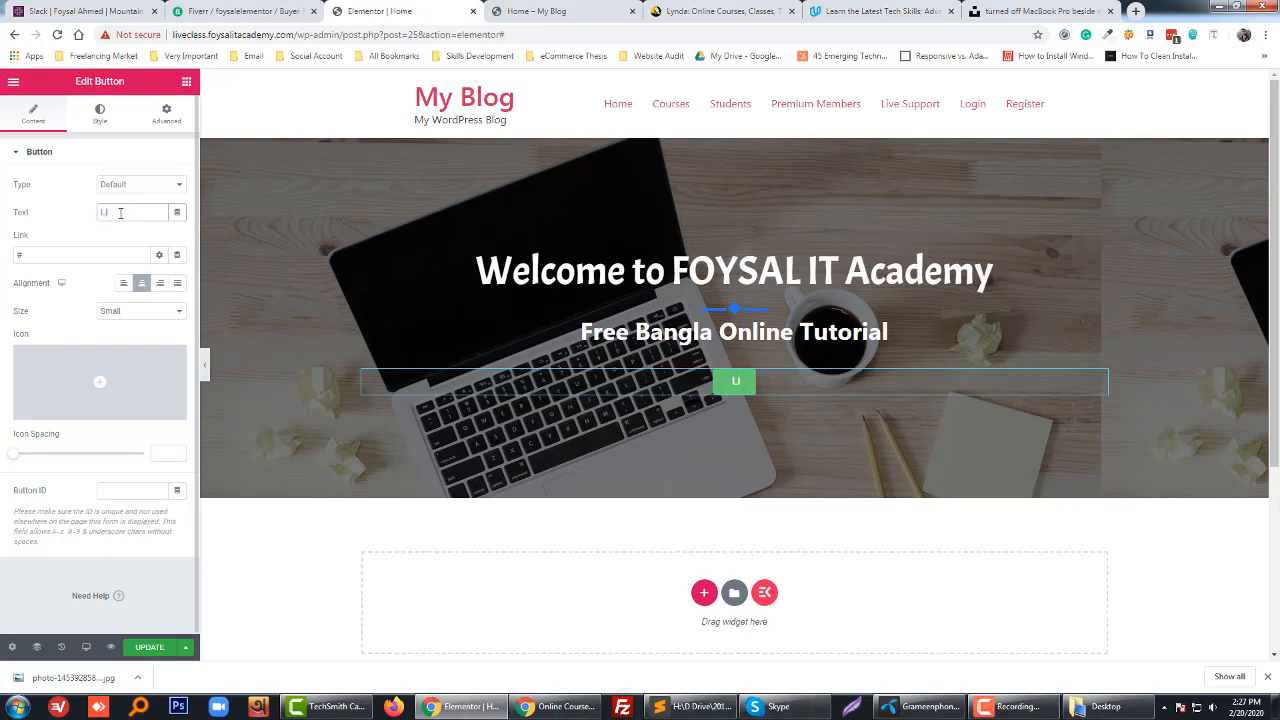
{"action": "type", "text": "ve Support"}
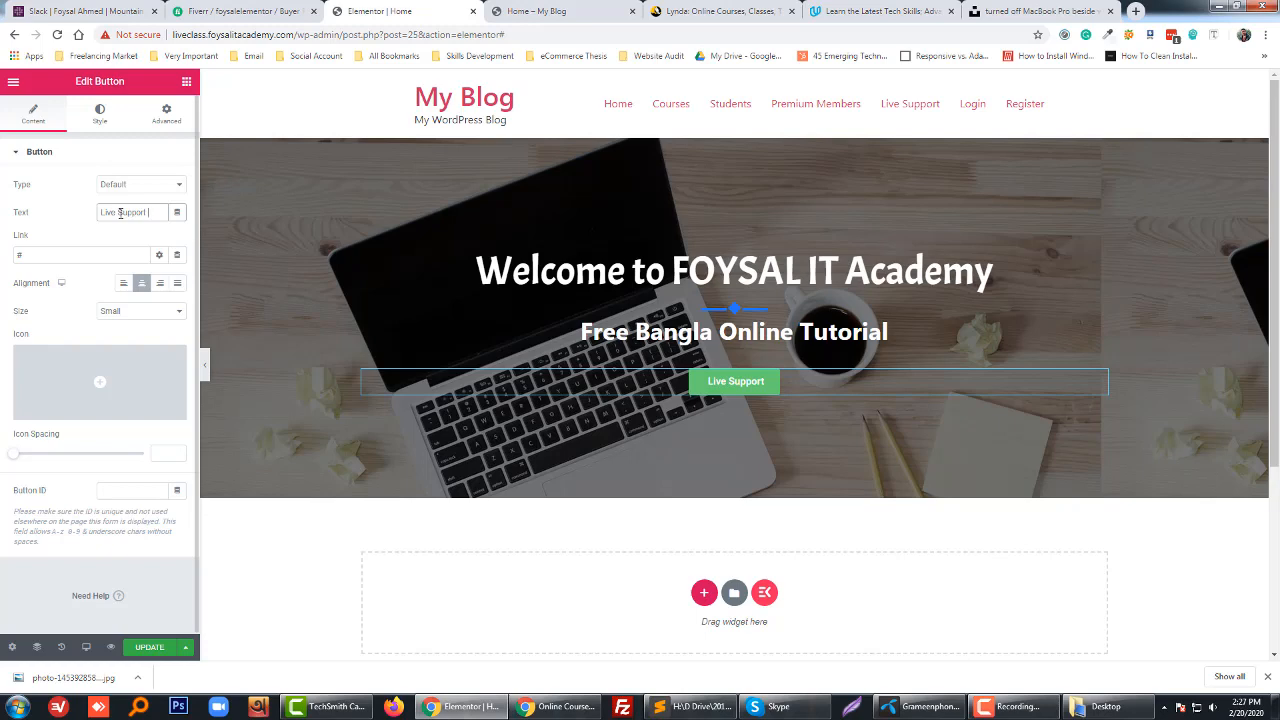
{"action": "type", "text": "Ready"}
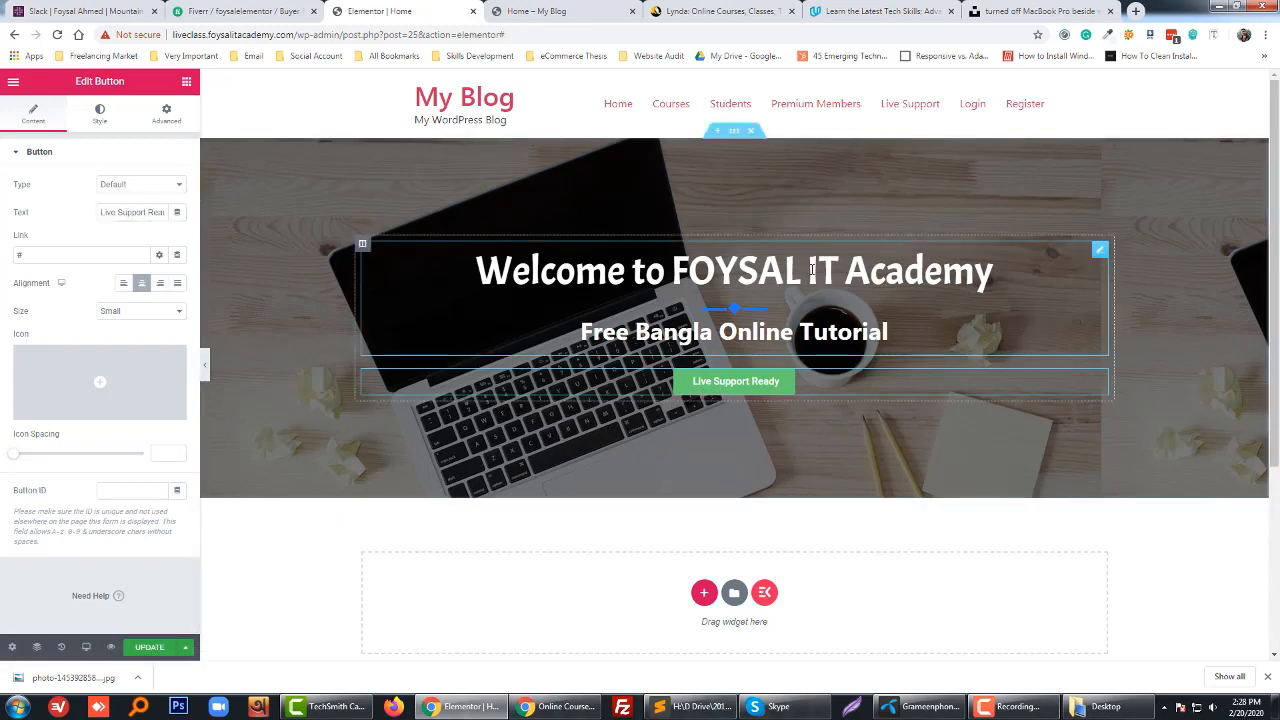
{"action": "scroll", "coordinate": [421, 336], "scroll_direction": "down", "scroll_amount": 1}
{"action": "scroll", "coordinate": [421, 336], "scroll_direction": "up", "scroll_amount": 1}
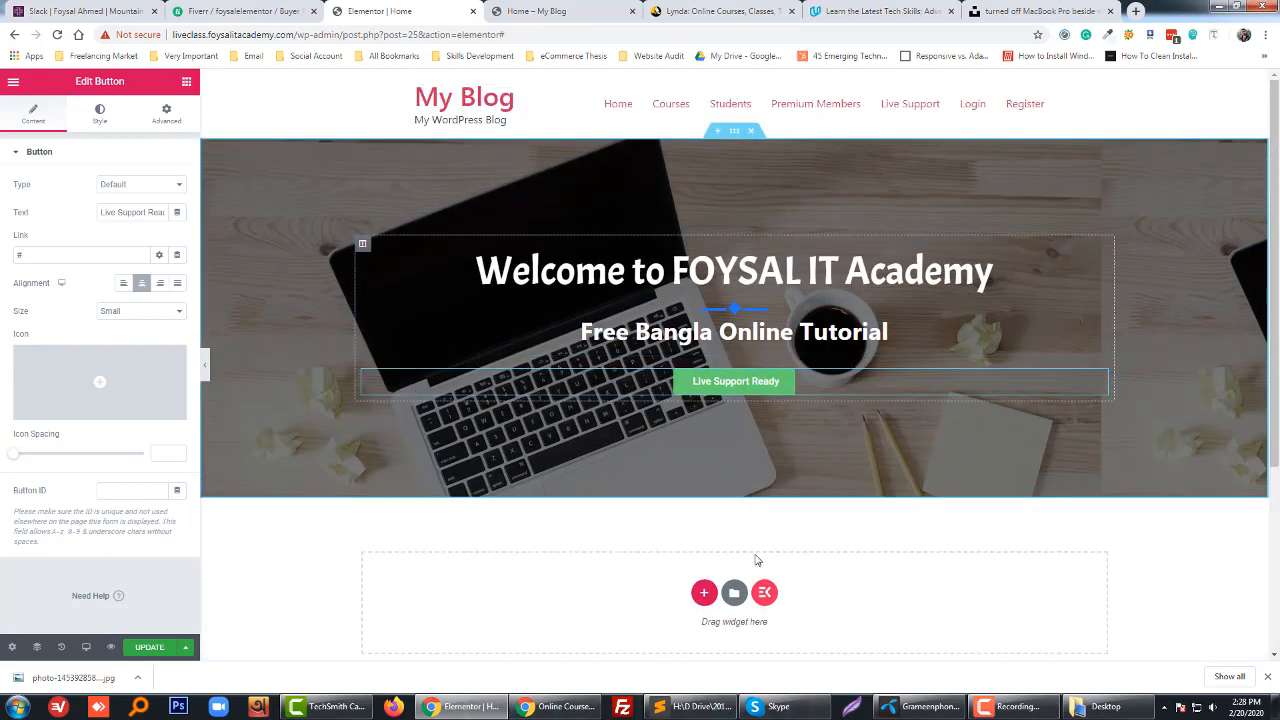
{"action": "left_click", "coordinate": [1005, 707]}
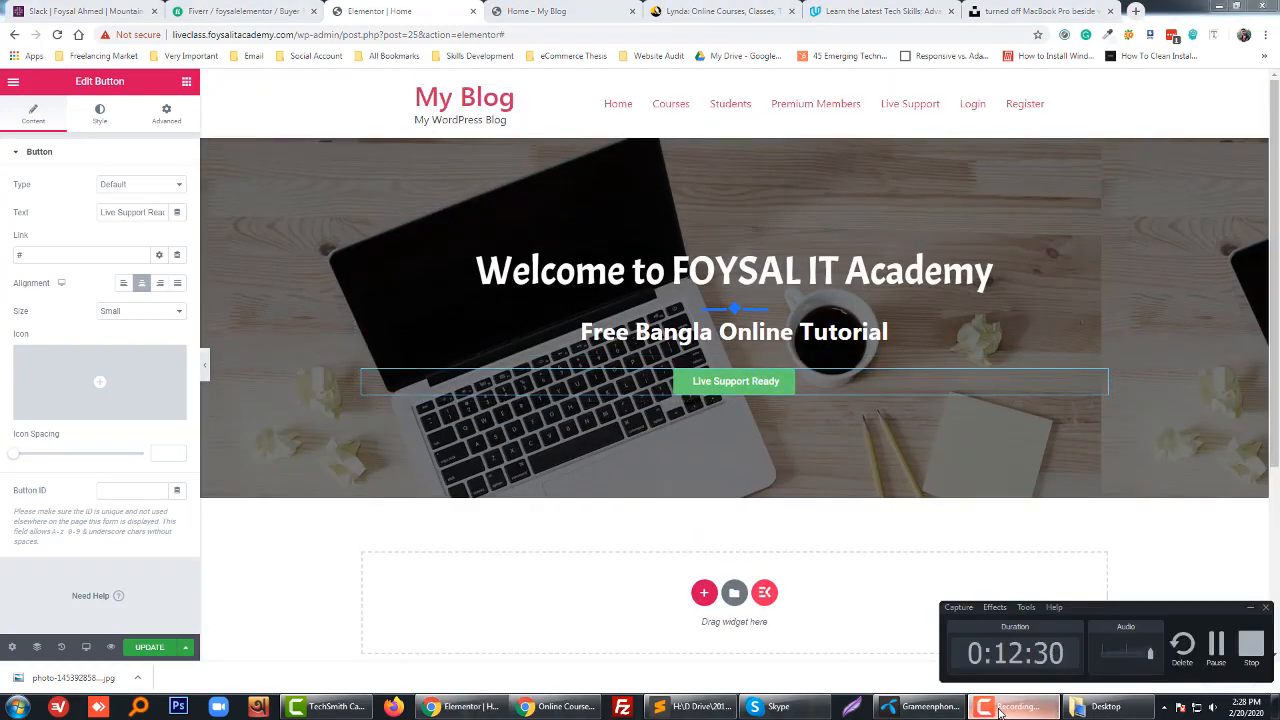
{"action": "left_click", "coordinate": [1005, 707]}
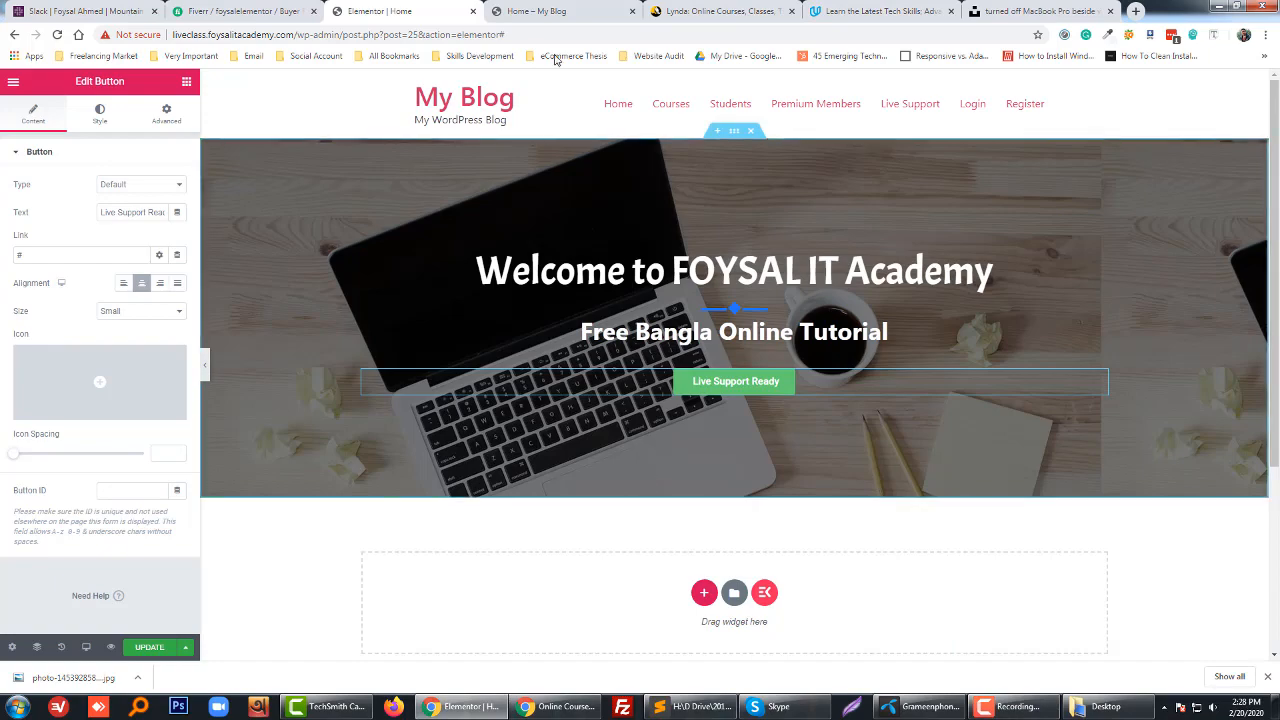
- Examine the Lynda and Udacity home pages for the sections that follow their hero areas
{"action": "left_click", "coordinate": [712, 11]}
{"action": "scroll", "coordinate": [577, 466], "scroll_direction": "down", "scroll_amount": 5}
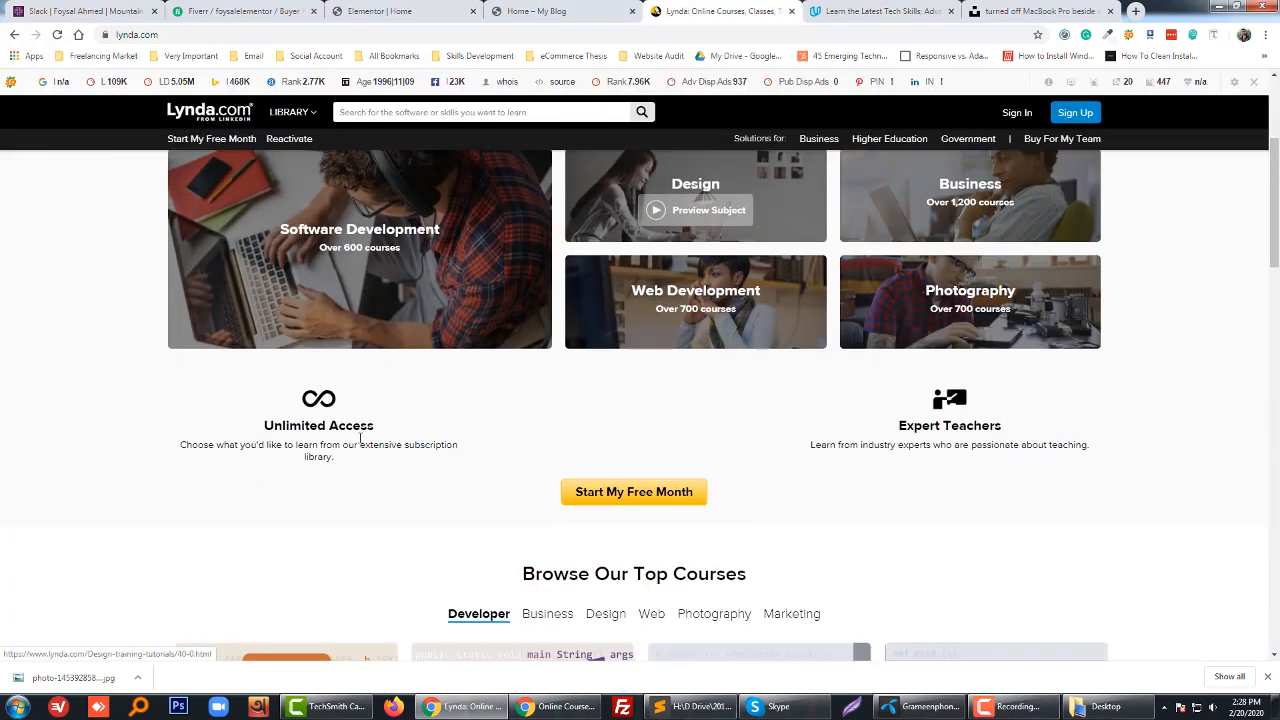
{"action": "key", "text": "ctrl+Tab"}
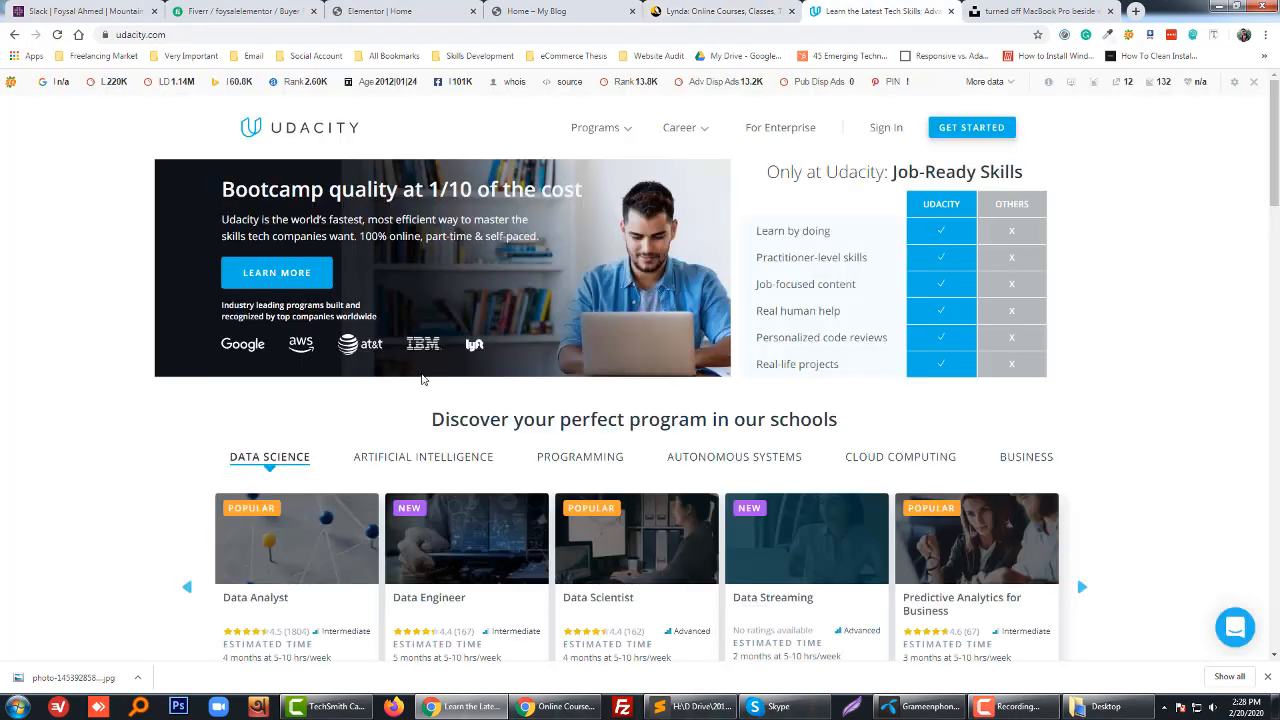
{"action": "scroll", "coordinate": [616, 392], "scroll_direction": "down", "scroll_amount": 1}
{"action": "scroll", "coordinate": [616, 390], "scroll_direction": "up", "scroll_amount": 1}
{"action": "scroll", "coordinate": [600, 420], "scroll_direction": "up", "scroll_amount": 1}
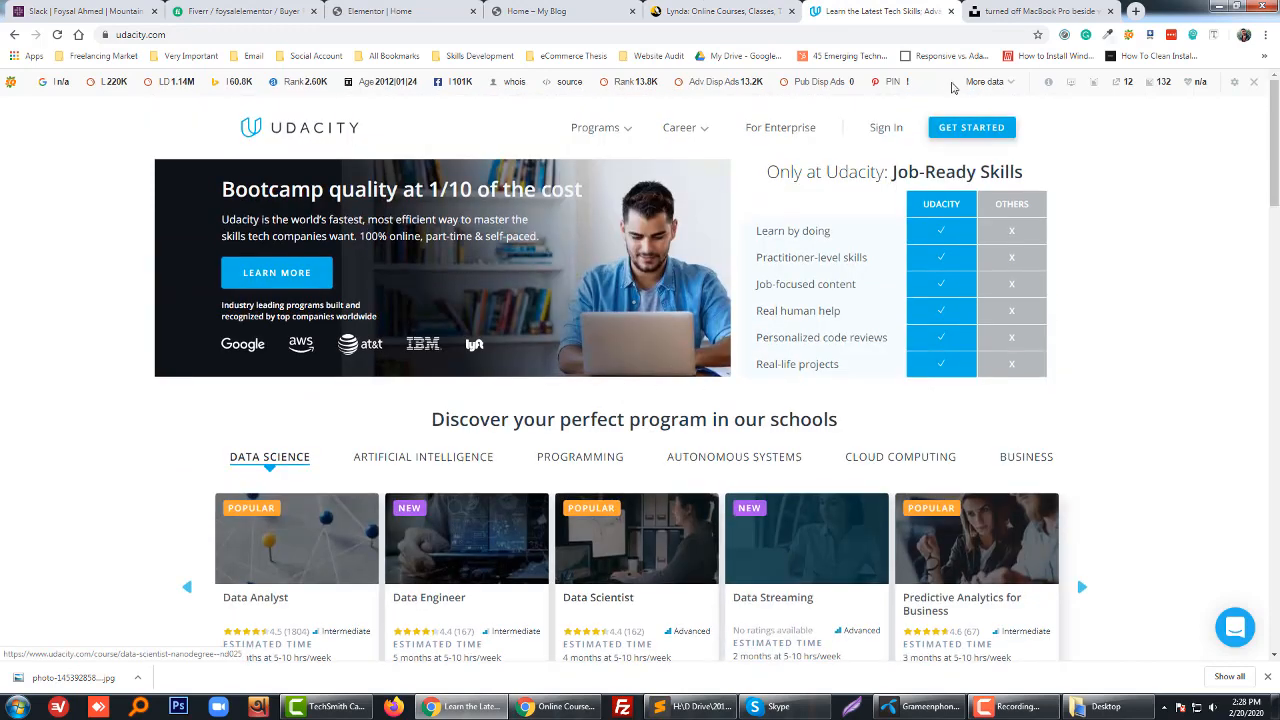
{"action": "scroll", "coordinate": [469, 572], "scroll_direction": "down", "scroll_amount": 4}
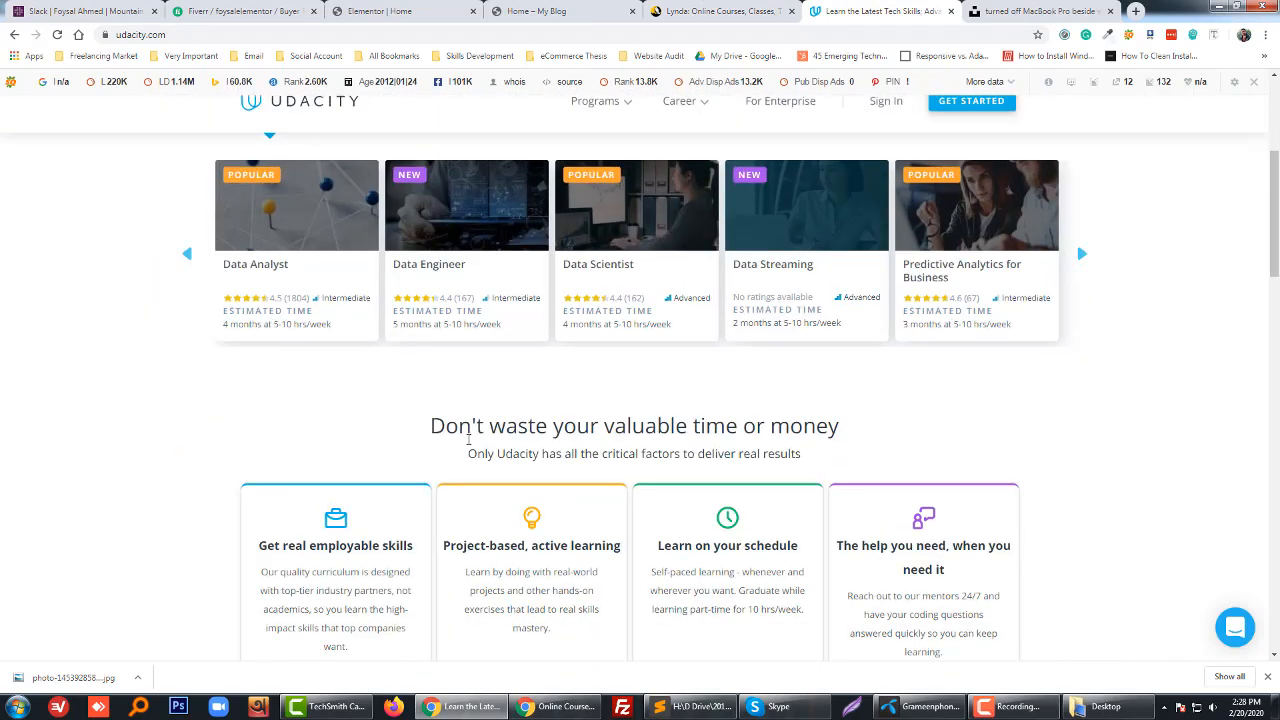
{"action": "scroll", "coordinate": [441, 451], "scroll_direction": "down", "scroll_amount": 1}
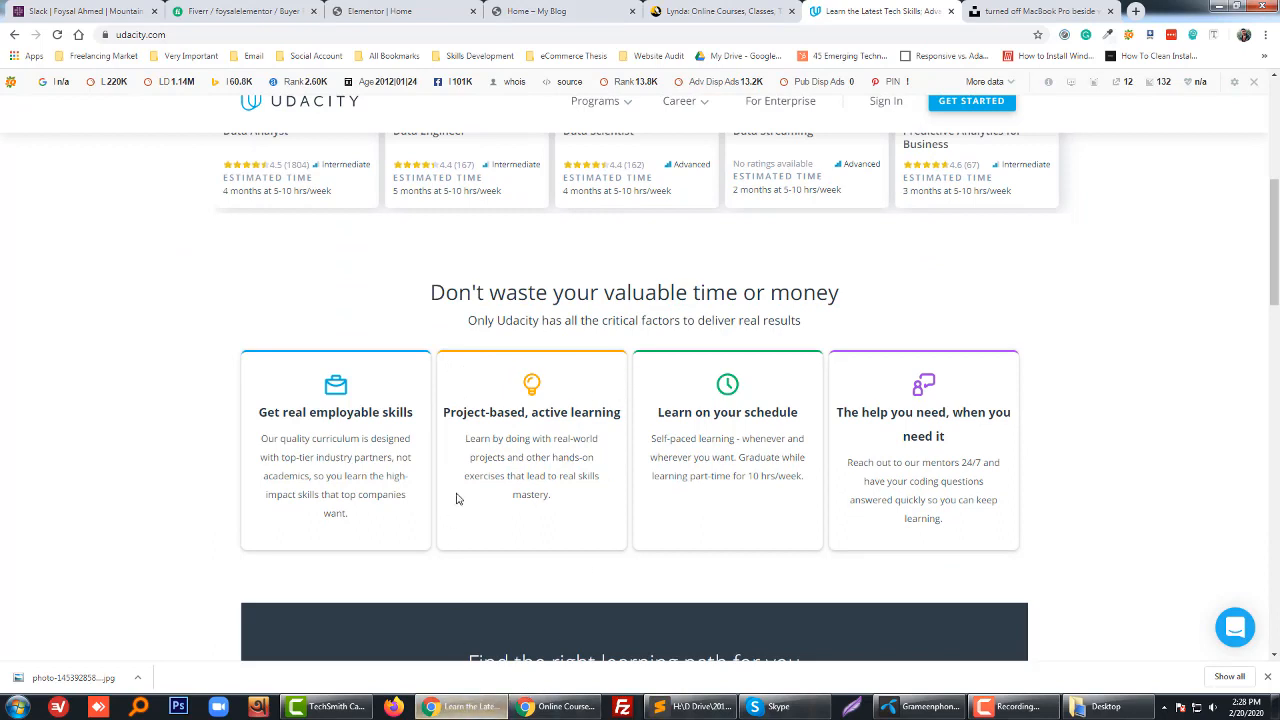
- Examine the Udemy home page's feature bar and course sections, and compare them with Udacity's program listing
{"action": "left_click", "coordinate": [563, 707]}
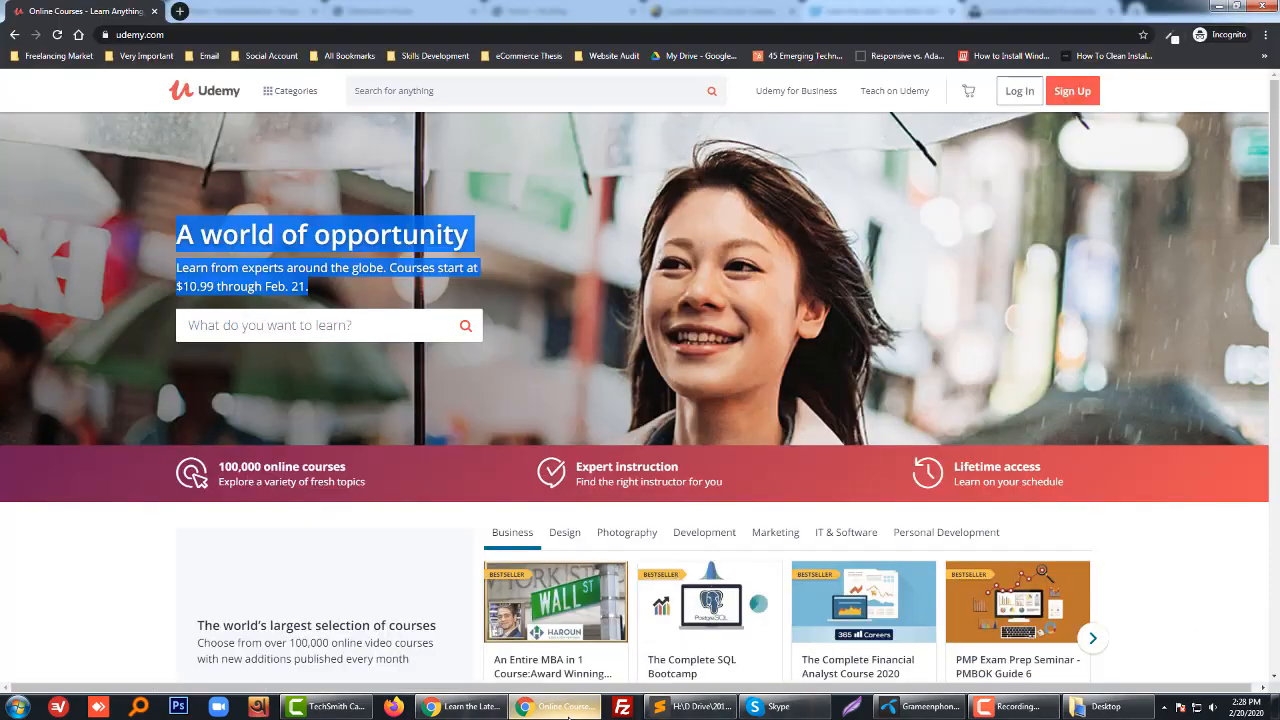
{"action": "scroll", "coordinate": [571, 540], "scroll_direction": "down", "scroll_amount": 1}
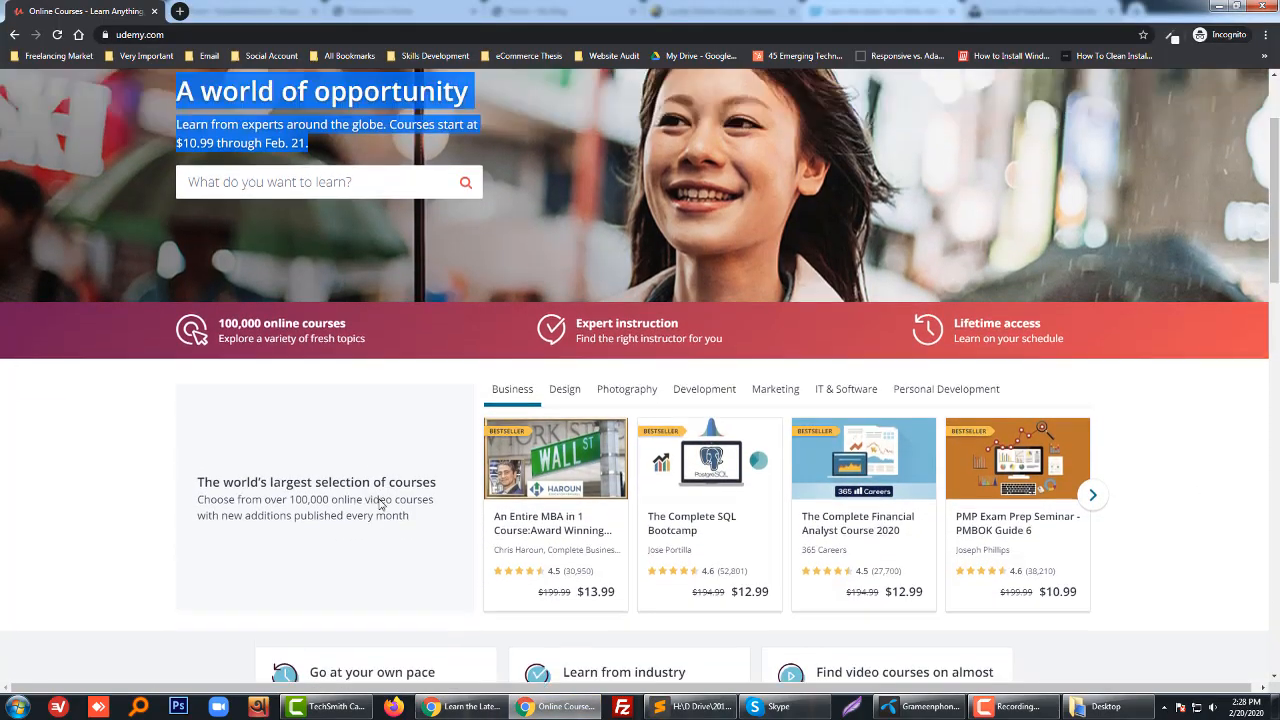
{"action": "scroll", "coordinate": [700, 620], "scroll_direction": "up", "scroll_amount": 1}
{"action": "left_click", "coordinate": [463, 707]}
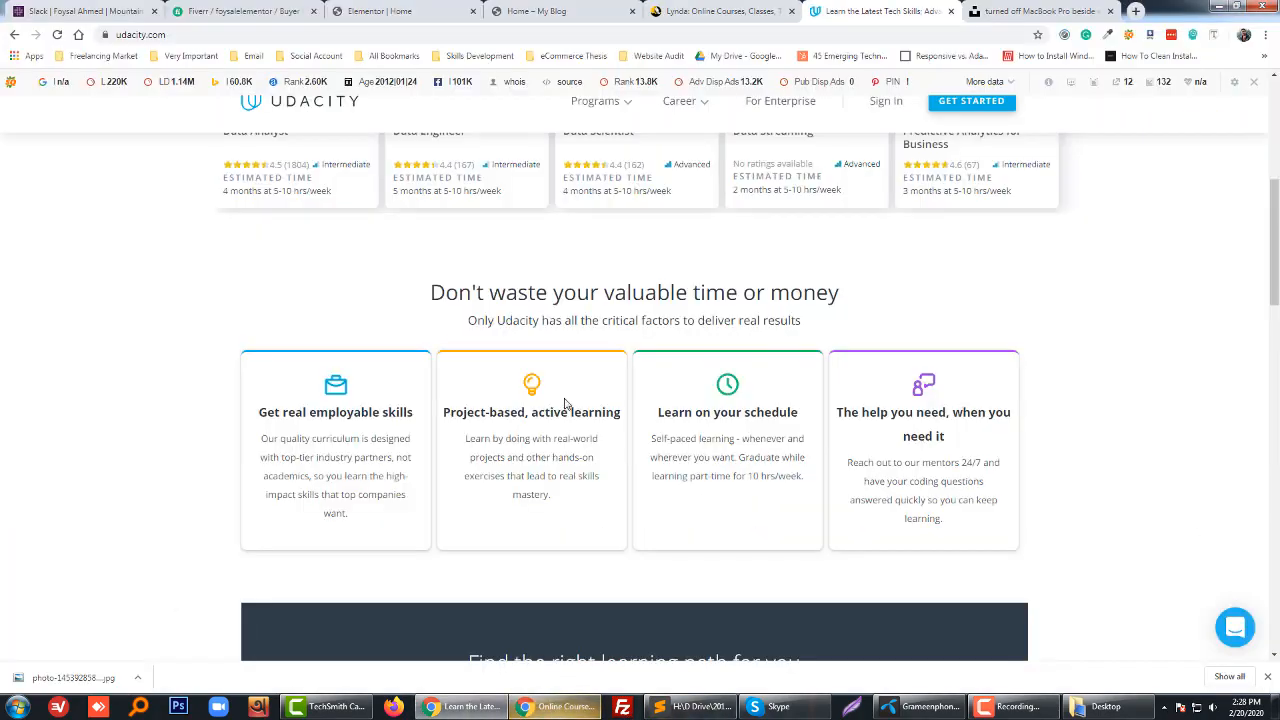
{"action": "scroll", "coordinate": [567, 440], "scroll_direction": "up", "scroll_amount": 4}
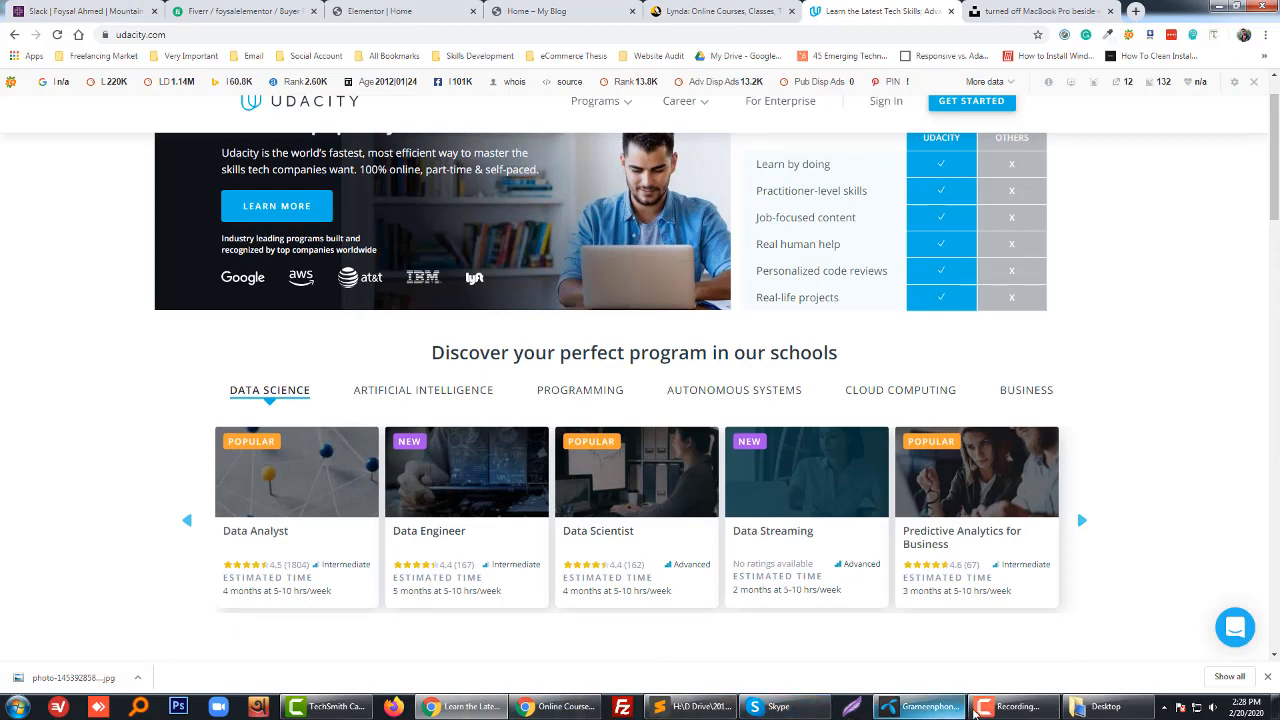
{"action": "left_click", "coordinate": [978, 707]}
{"action": "left_click", "coordinate": [977, 708]}
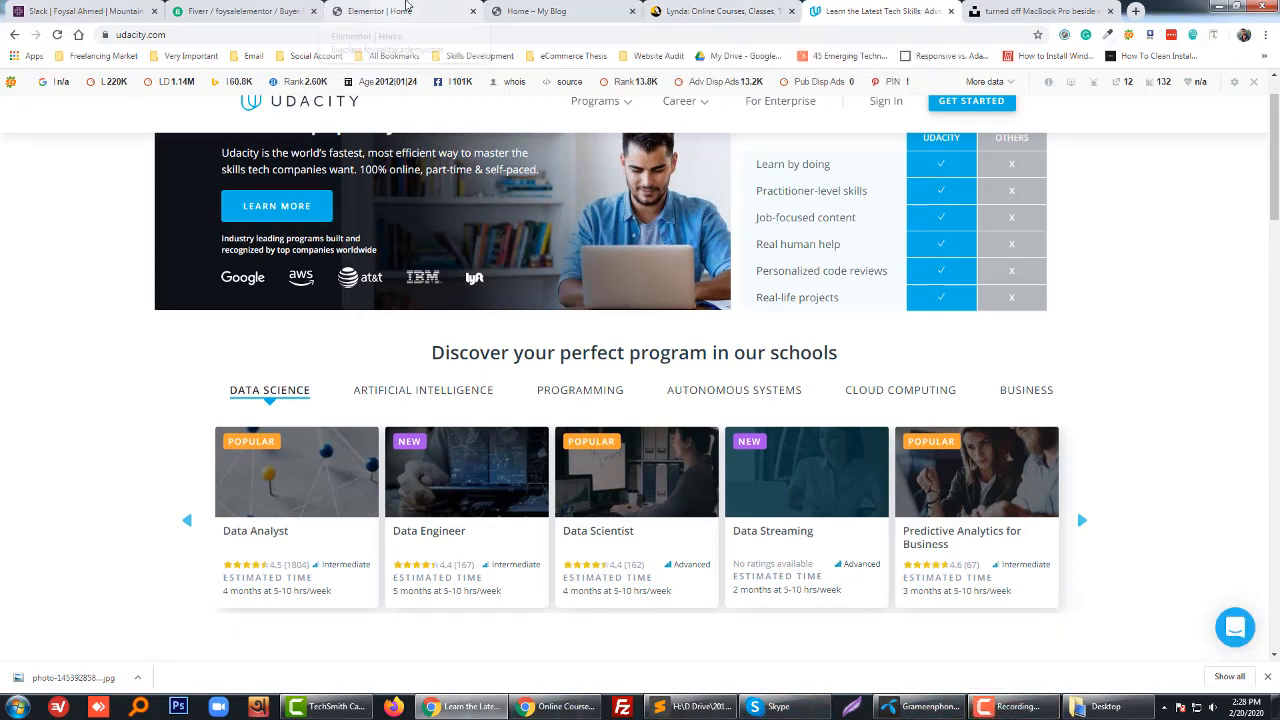
- Return to the Elementor editor of the Home page and save the page's changes
{"action": "left_click", "coordinate": [390, 11]}
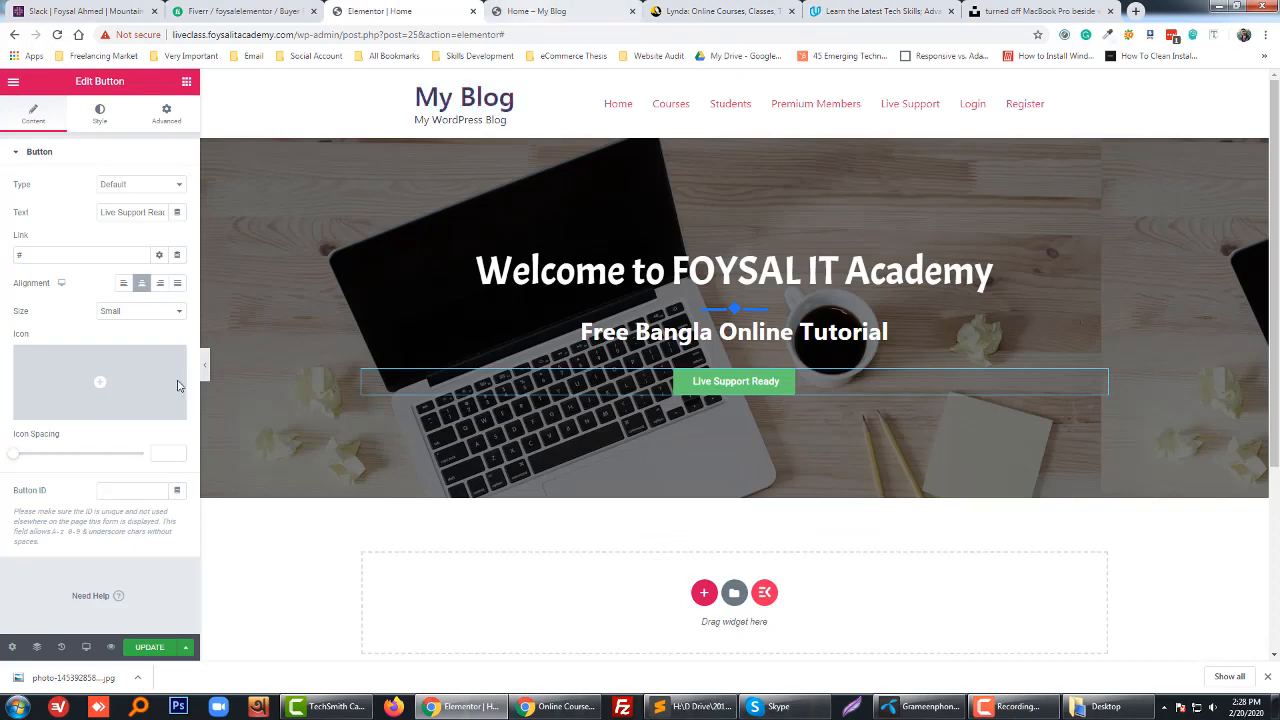
{"action": "left_click", "coordinate": [148, 648]}
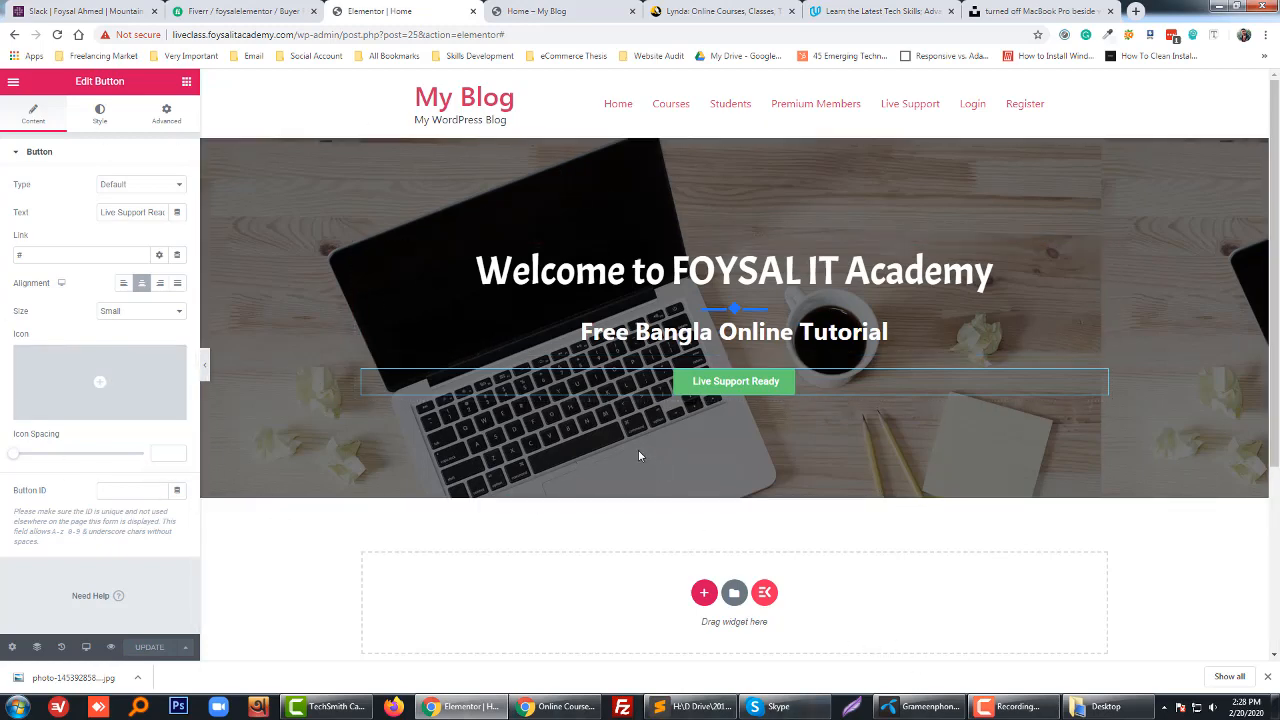
{"action": "mouse_move", "coordinate": [1018, 713]}
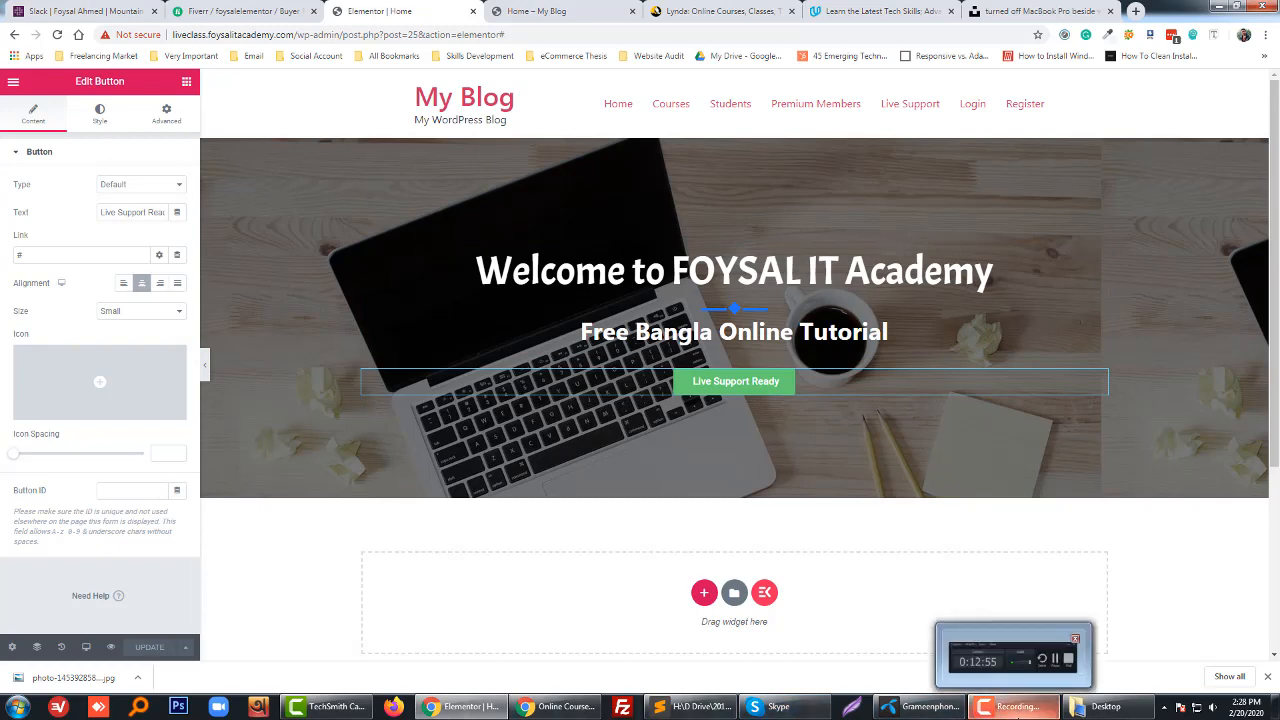